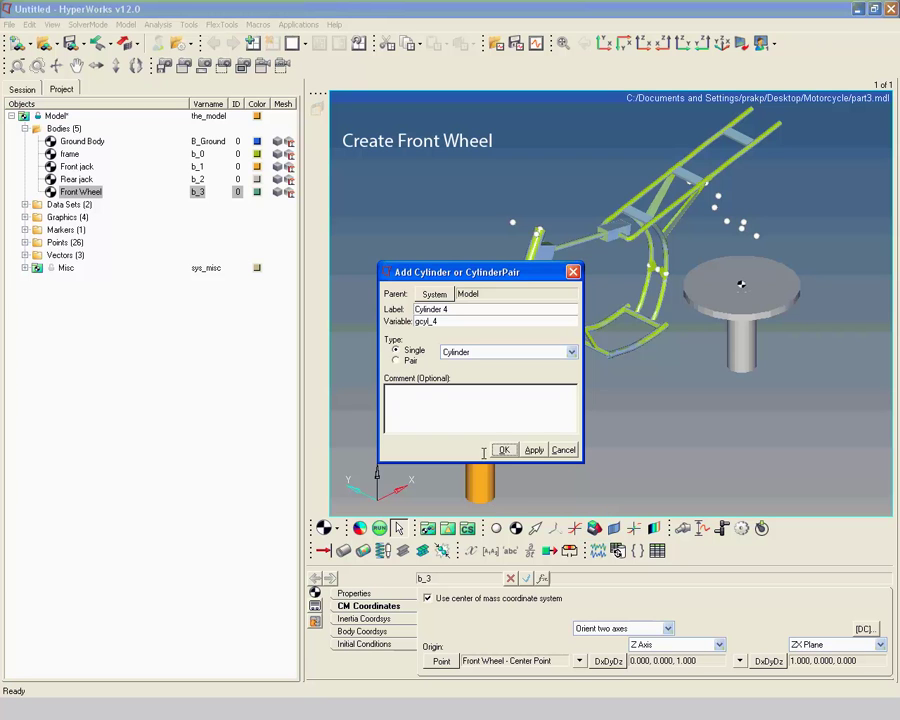
Step: Add a single cylinder graphic labelled "Front wheel Graphic 1" to the model
left_click_drag(480, 313, 417, 316)
type("Front wheel Graphic 1")
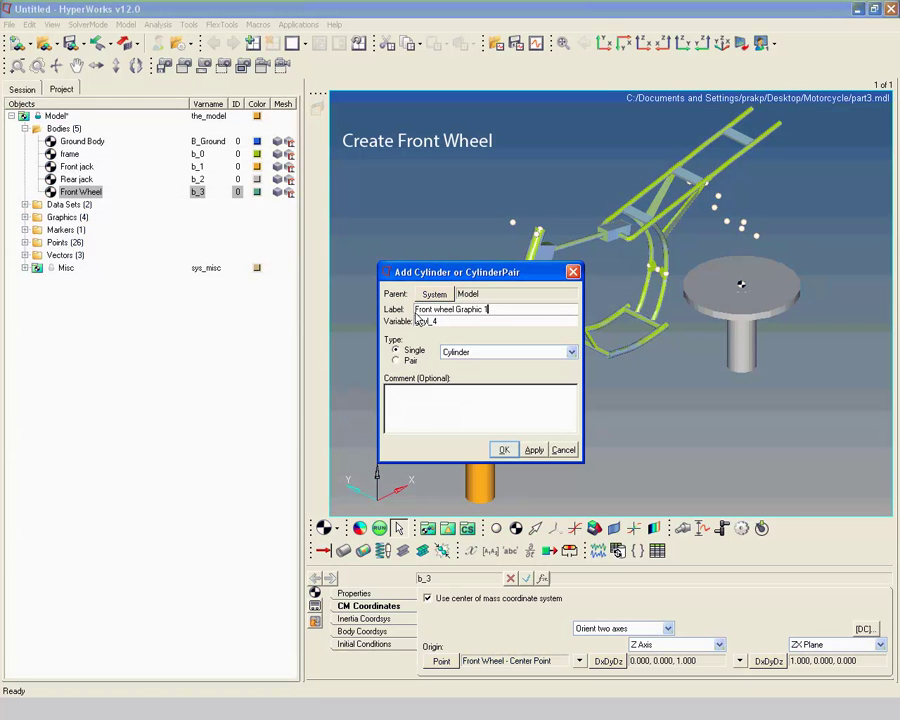
left_click(503, 449)
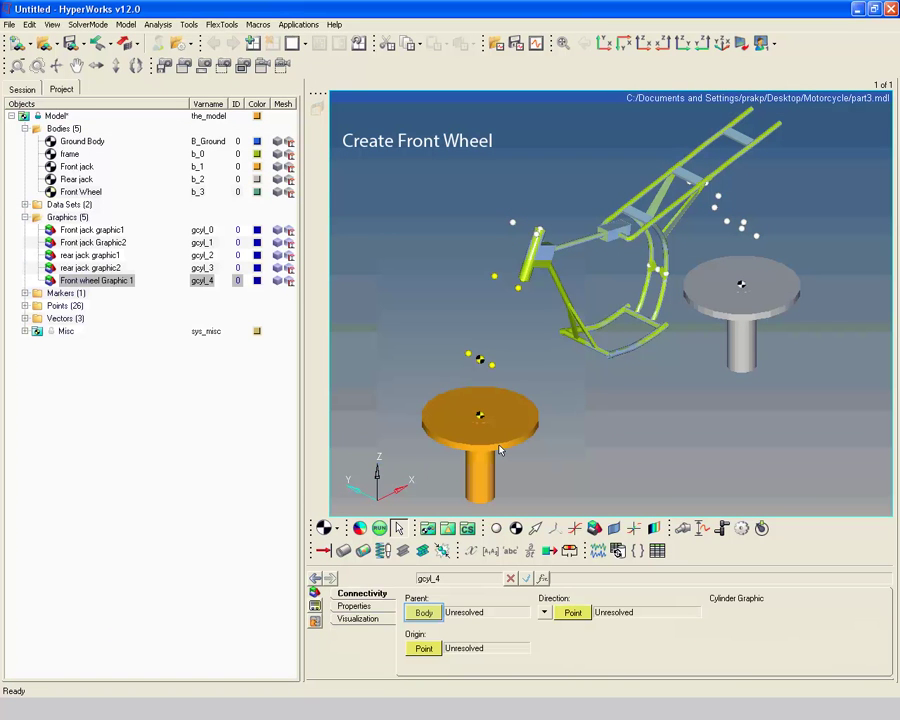
Step: Assign the Front Wheel body as the parent of Front wheel Graphic 1
left_click(424, 612)
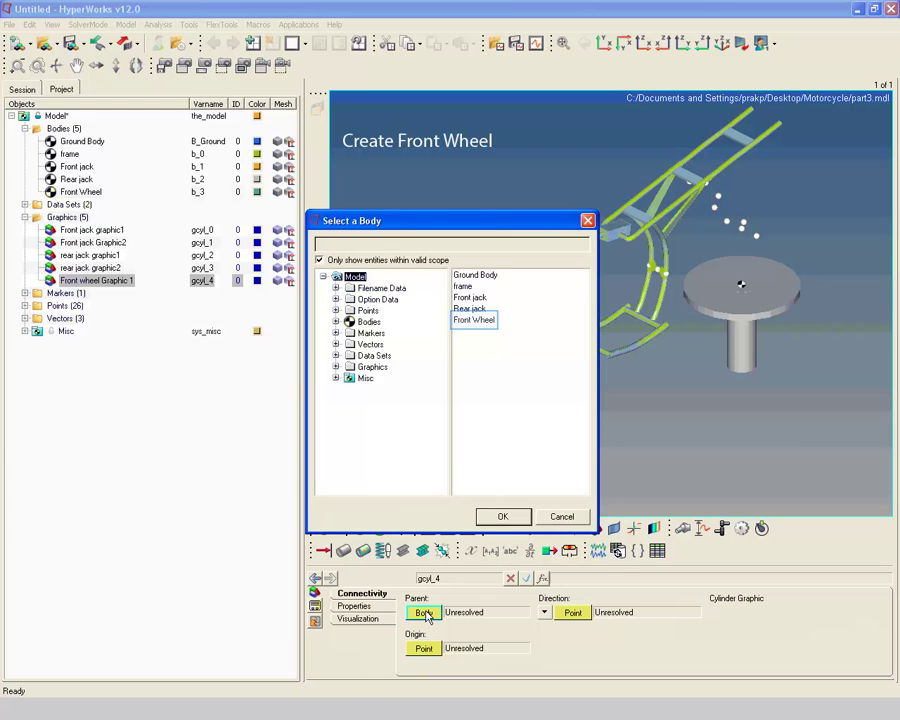
left_click(480, 322)
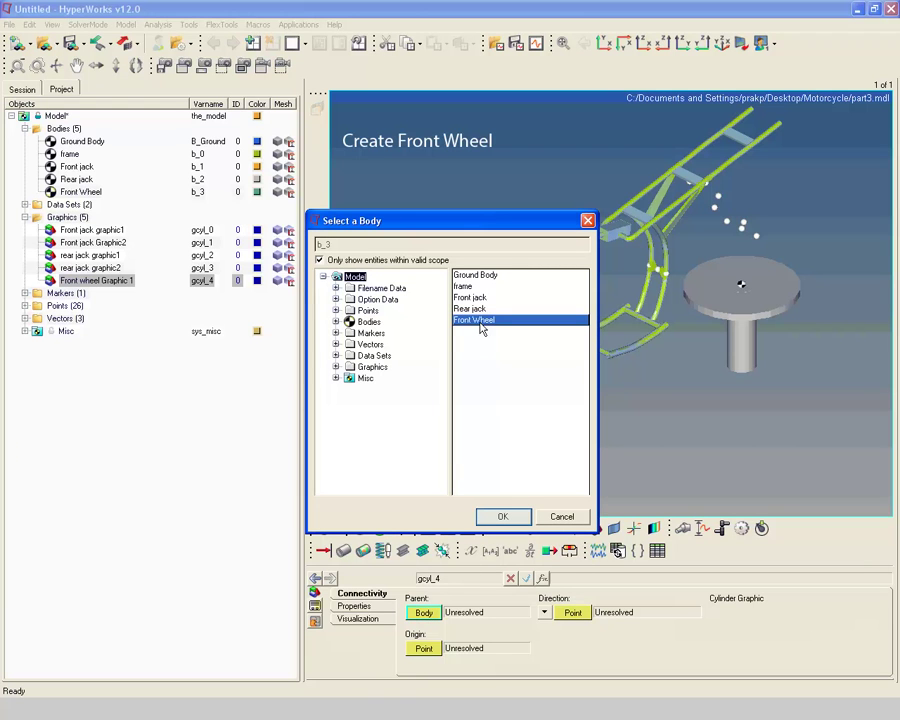
left_click(501, 515)
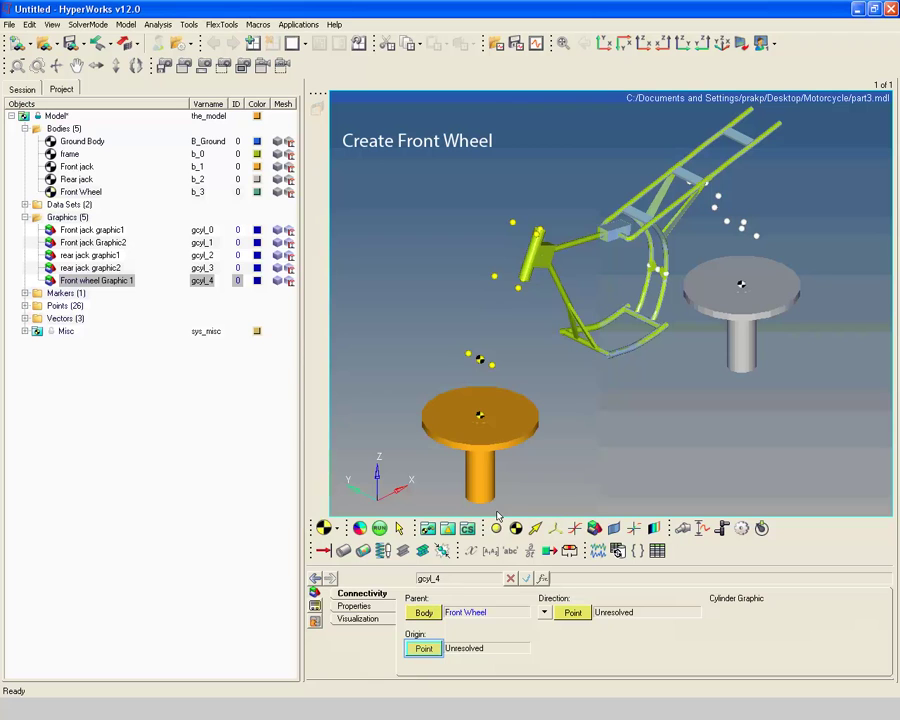
Step: Set Front wheel Graphic 1's origin to Front Wheel - Left Point and its direction to Front Wheel - Right Point, and show its properties
left_click(424, 649)
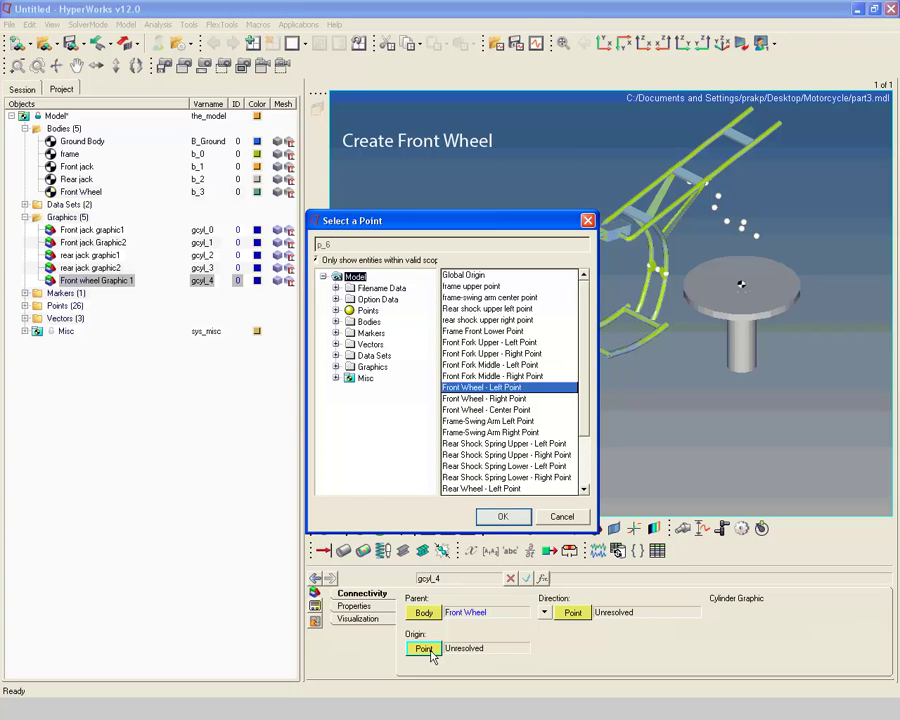
left_click(495, 518)
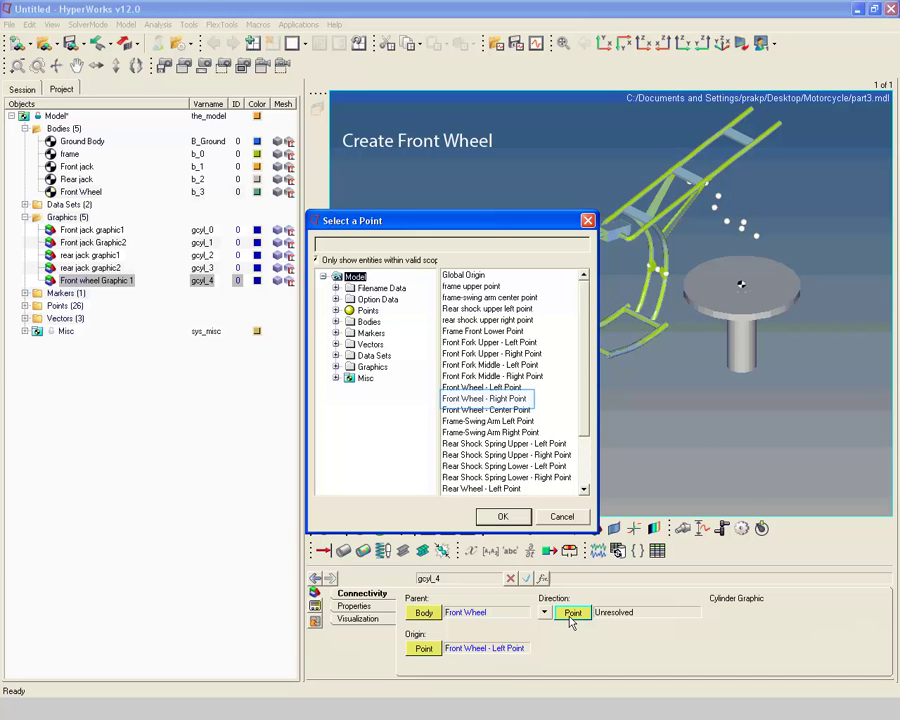
left_click(496, 399)
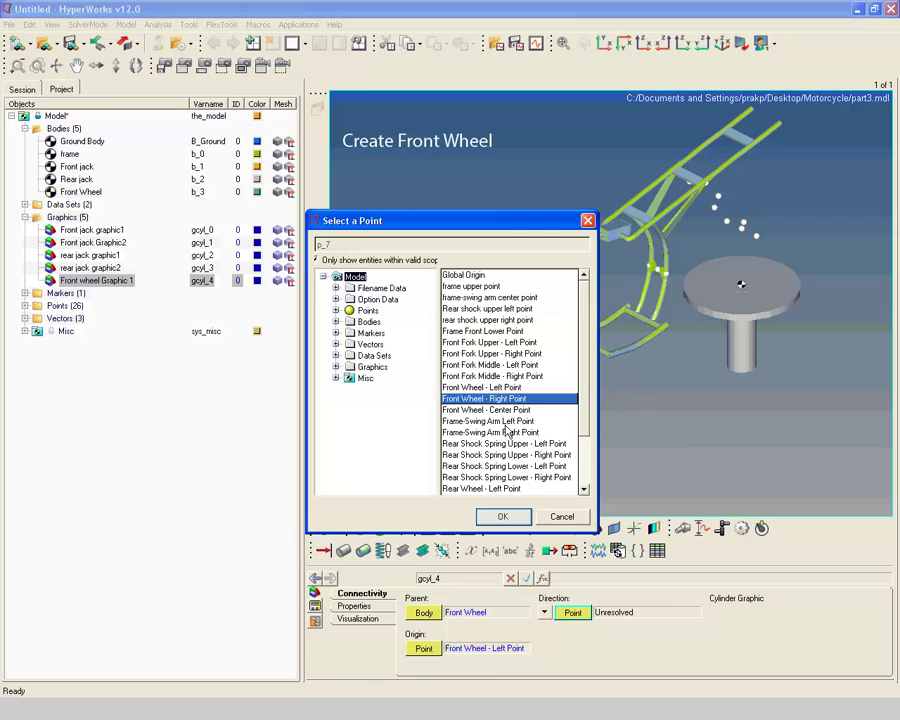
left_click(506, 517)
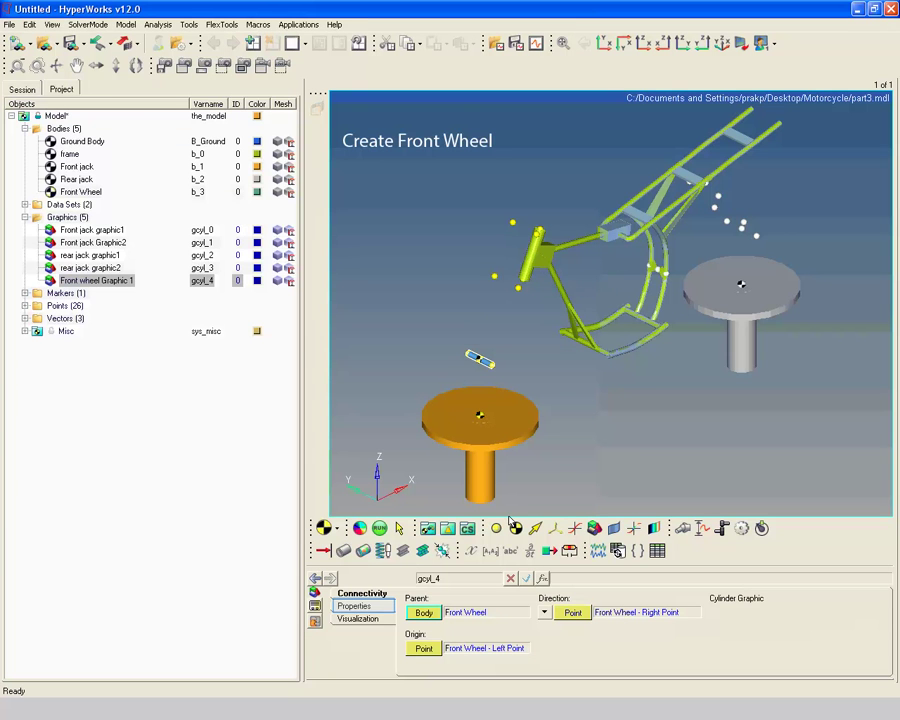
left_click(355, 606)
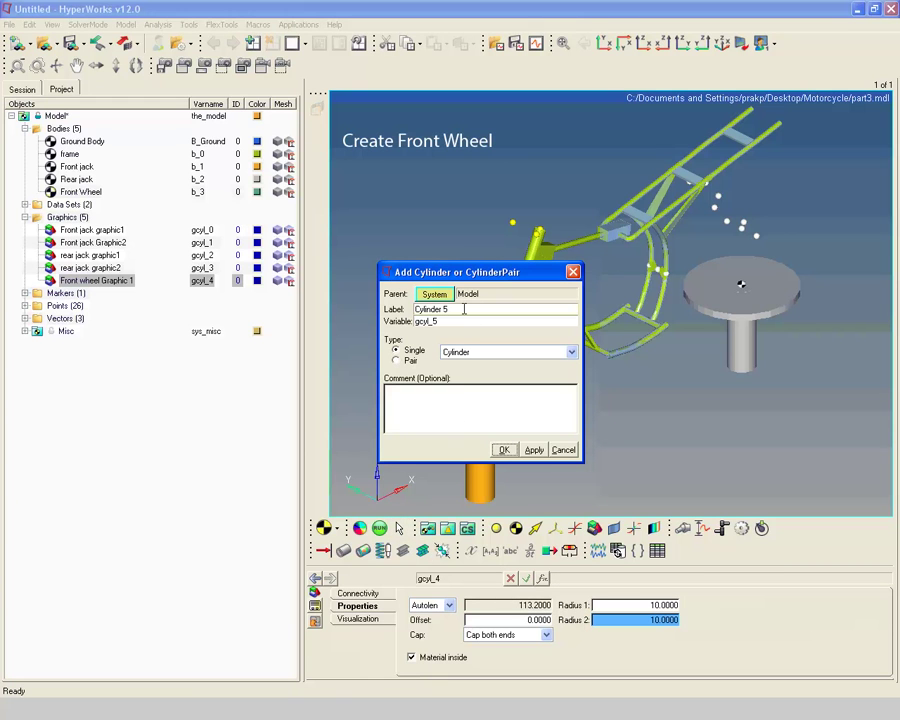
Step: Add a second single cylinder graphic labelled "Front wheel Graphic 2" to the model
left_click(464, 309)
type("Front wheel Graphic 2")
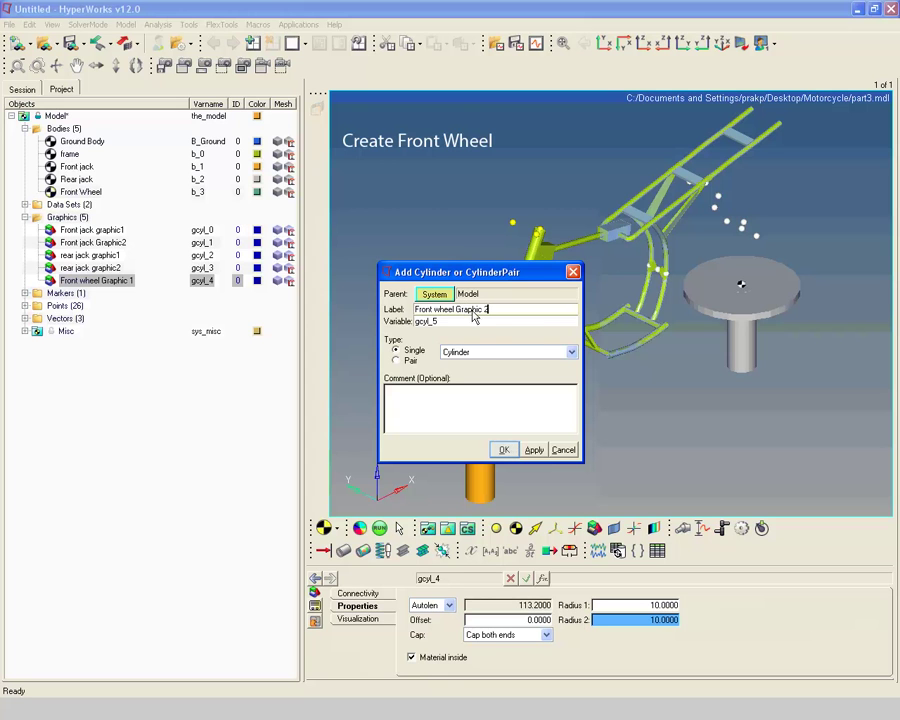
left_click(504, 449)
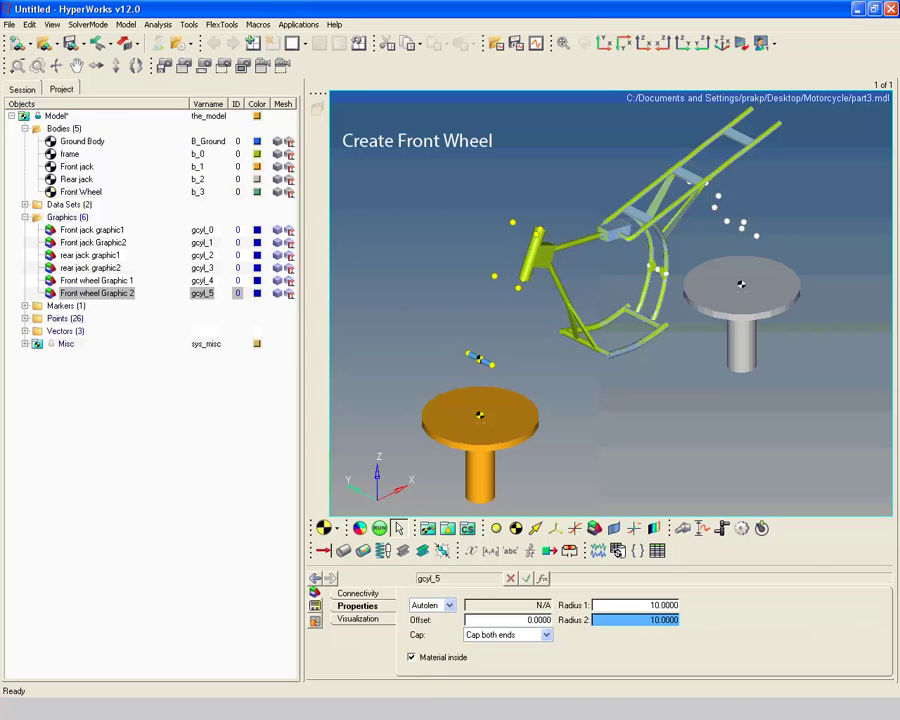
Step: Assign the Front Wheel body as the parent of Front wheel Graphic 2
left_click(357, 593)
left_click(423, 612)
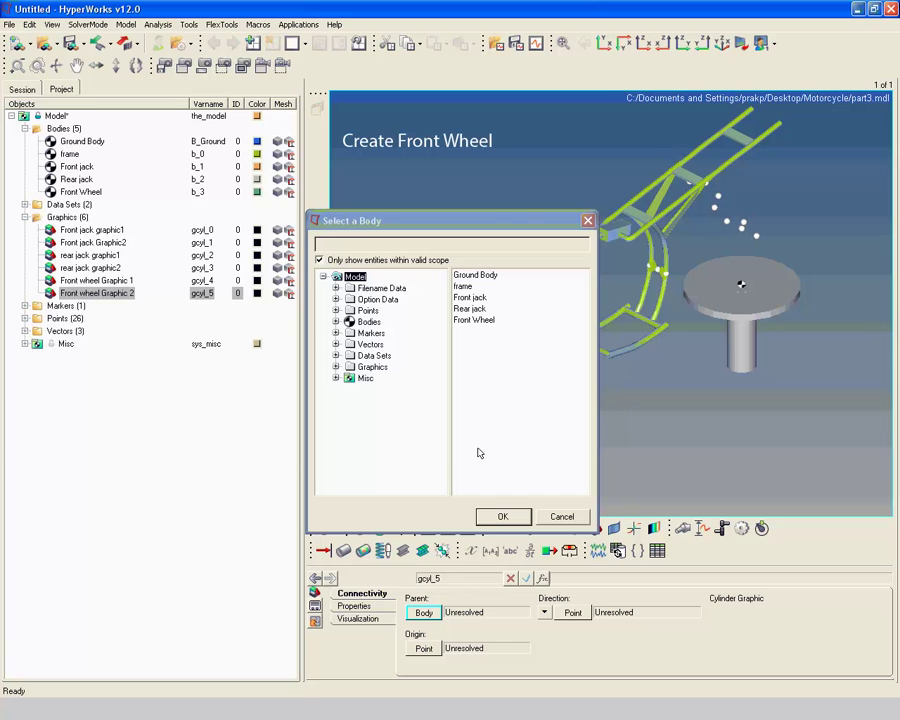
left_click(414, 614)
left_click(483, 321)
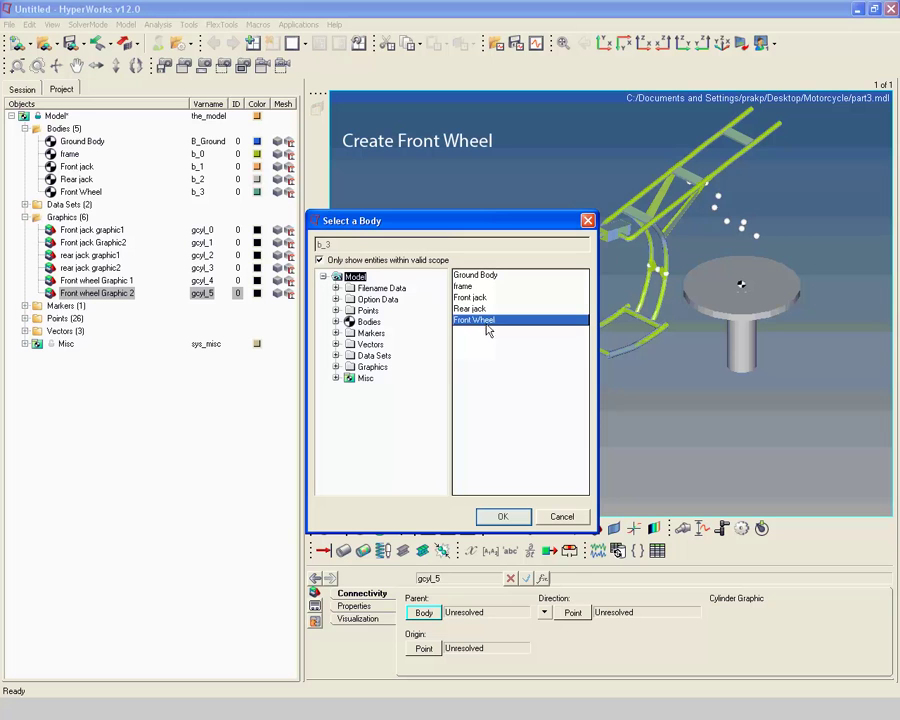
left_click(503, 517)
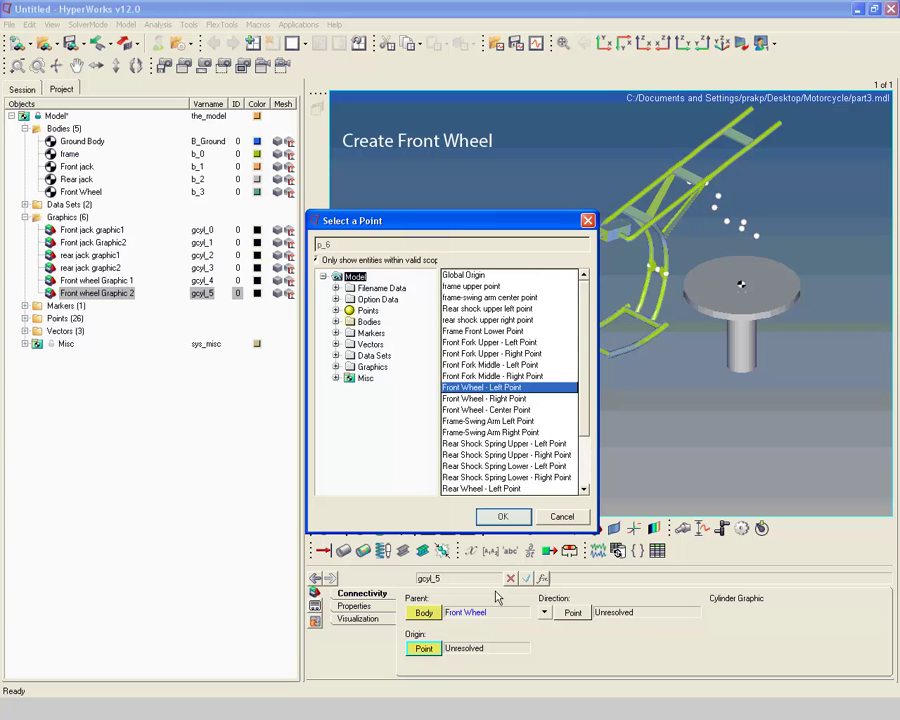
Step: Set Front wheel Graphic 2's origin to Front Wheel - Left Point and its direction to Front Wheel - Right Point
left_click(503, 517)
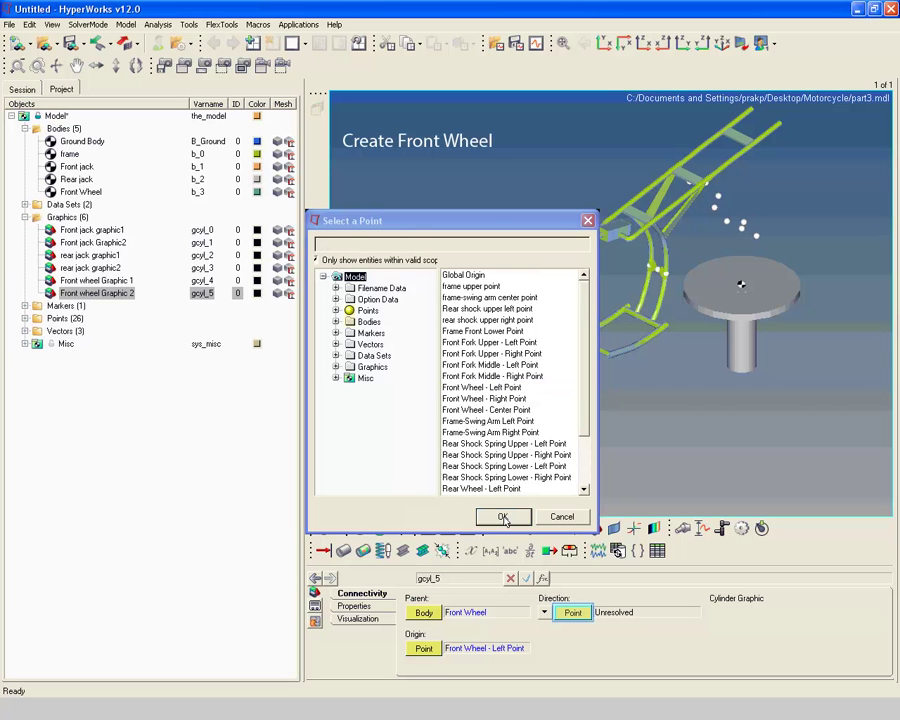
left_click(575, 613)
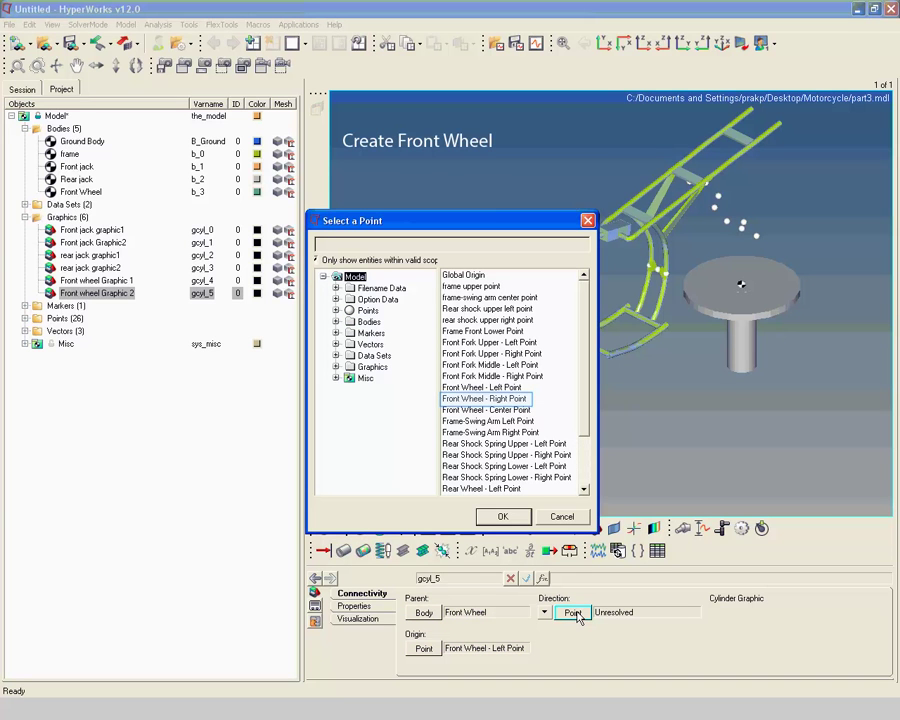
left_click(508, 399)
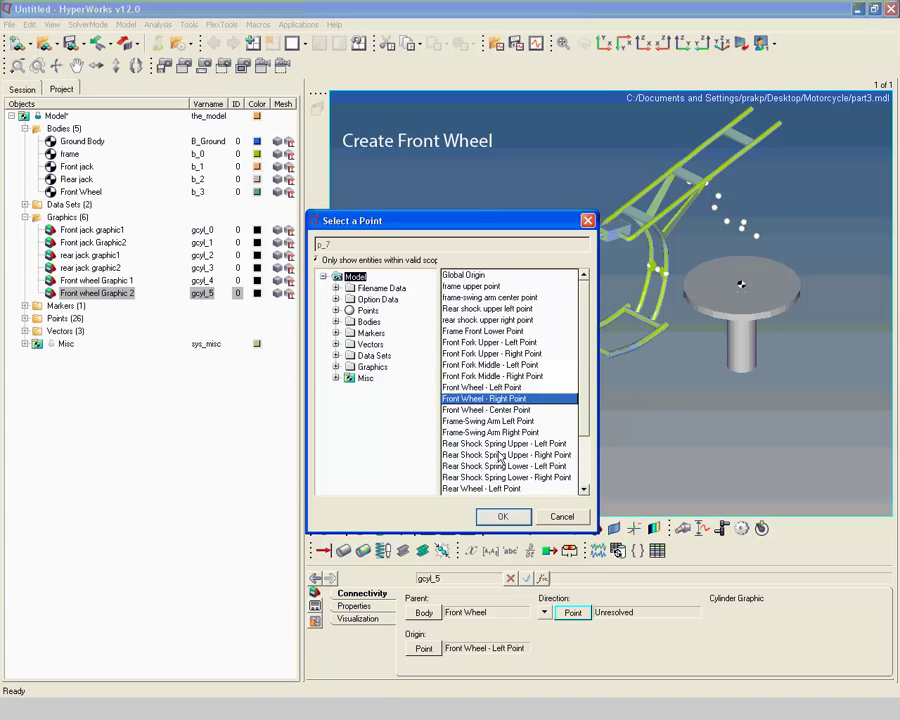
left_click(503, 516)
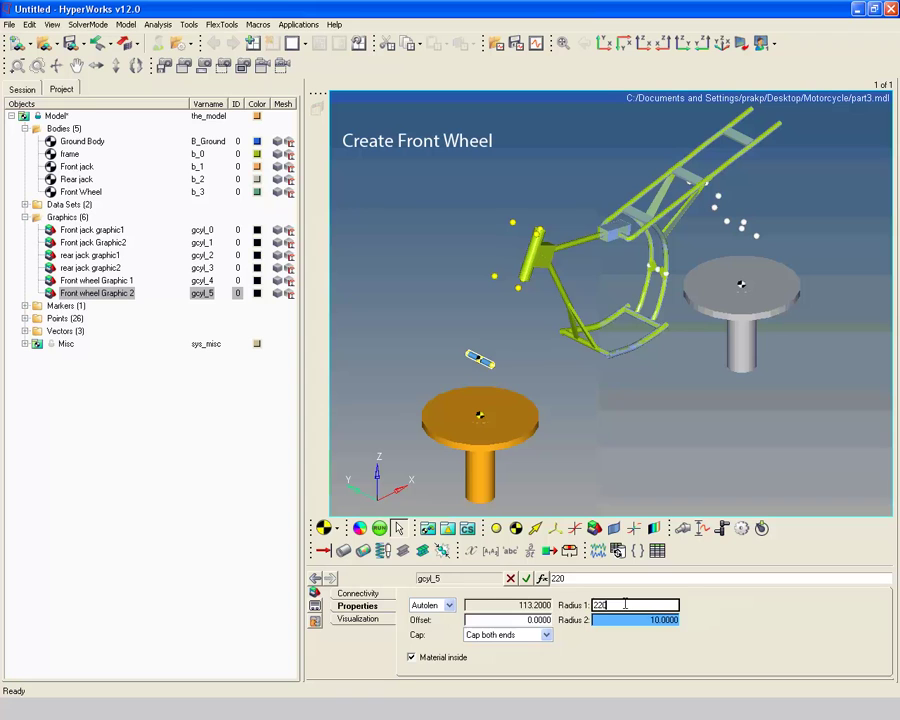
Step: Size Front wheel Graphic 2 with a radius of 220, a specified length of 50 and an offset of 25
key("Return")
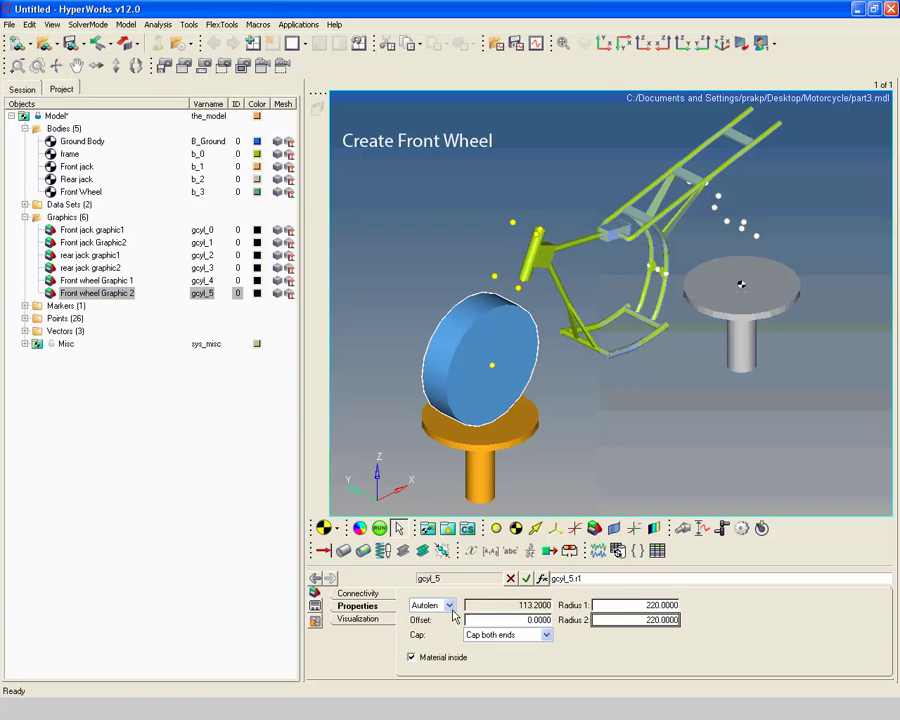
left_click(449, 605)
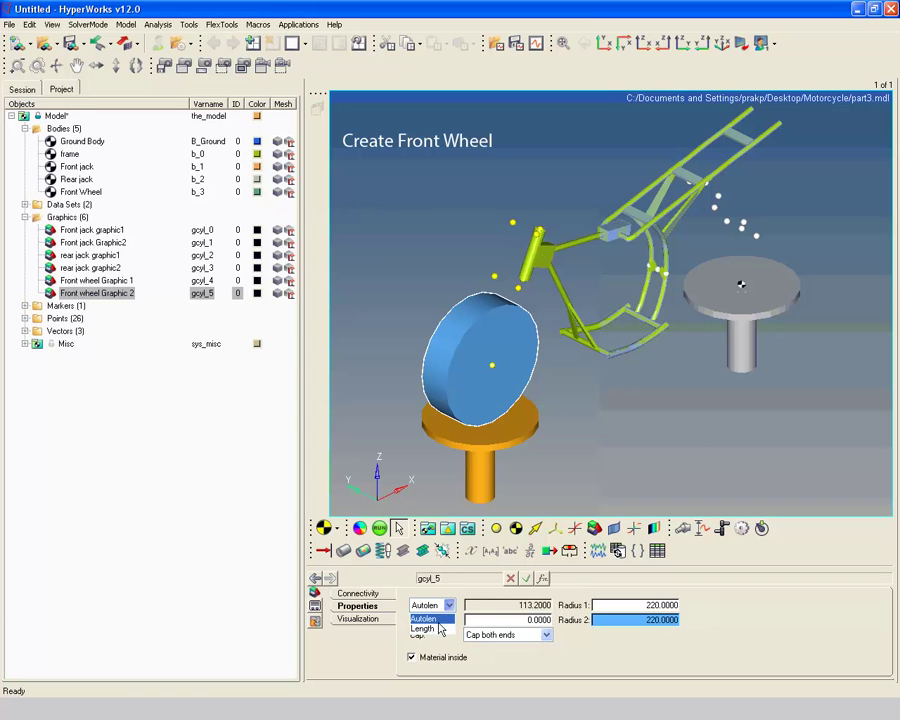
left_click(437, 628)
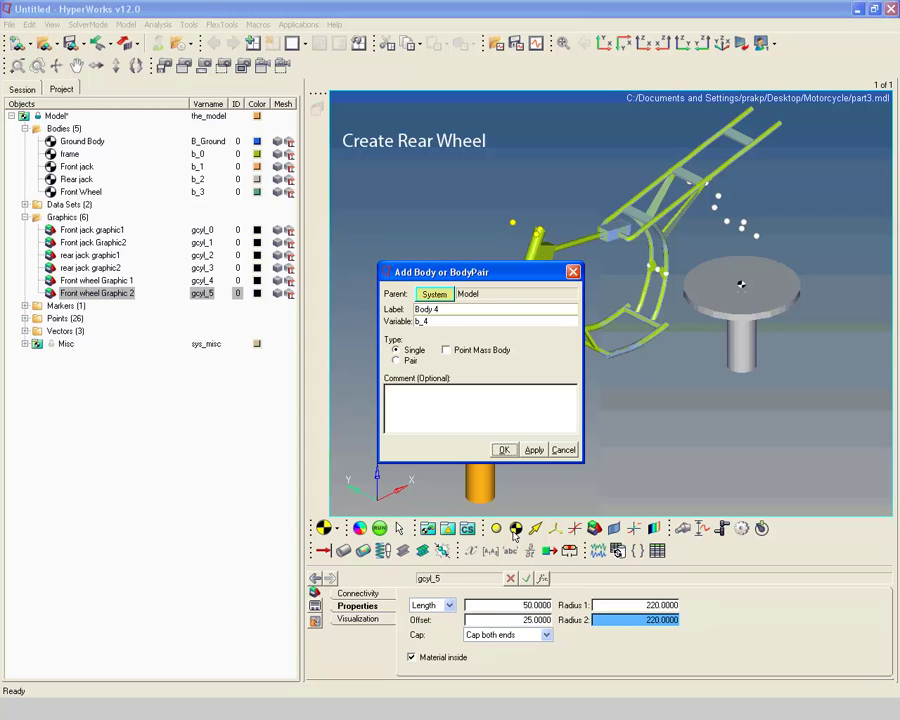
Step: Add a single body labelled "Rear Wheel" with mass 10 and Ixx, Iyy and Izz of 1000
type("Rear Wheel")
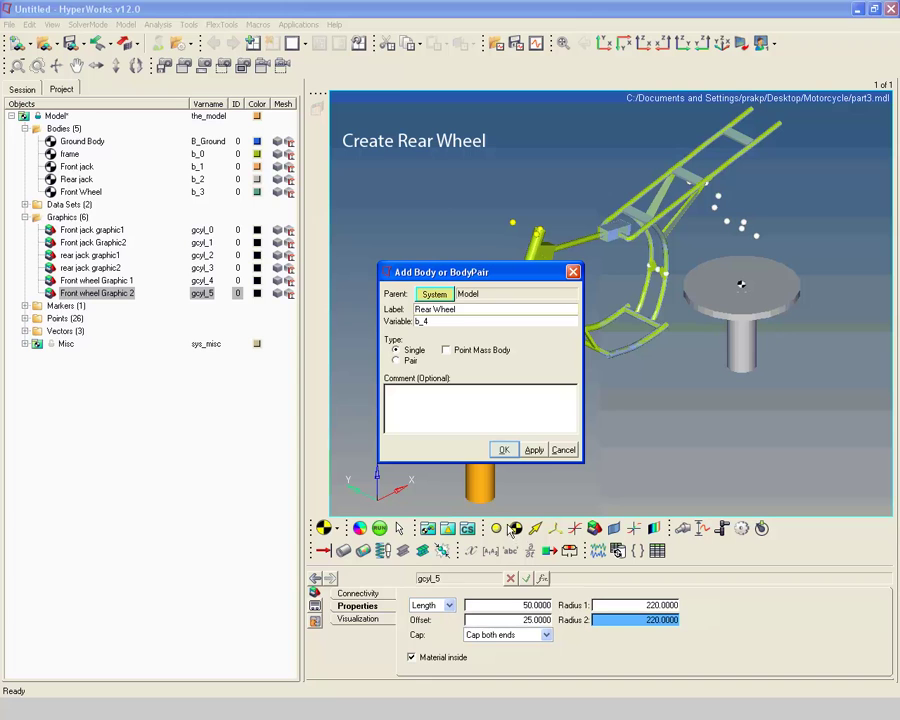
left_click(504, 449)
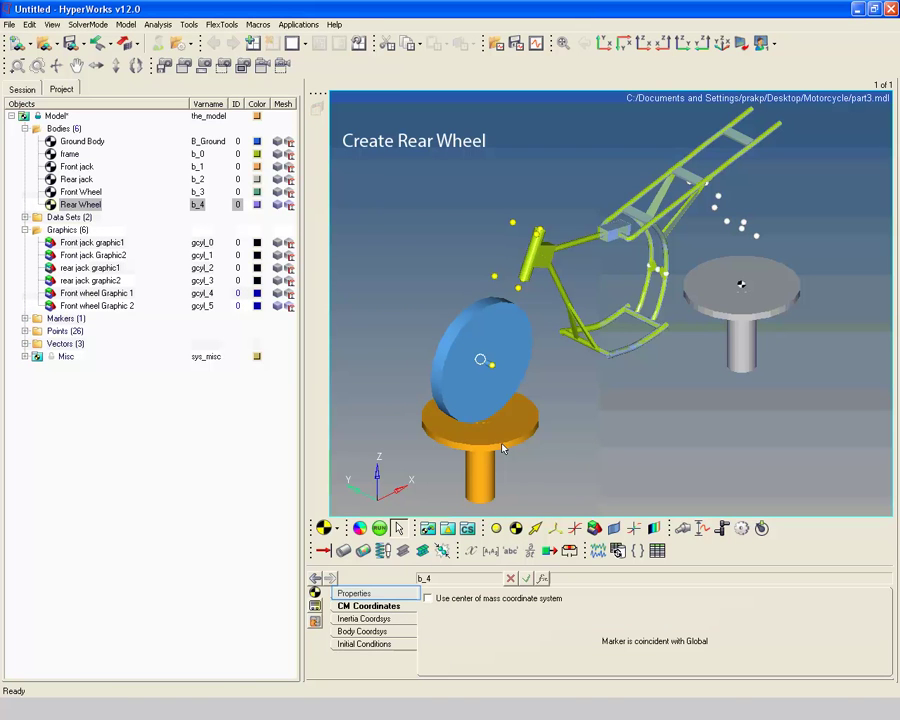
left_click(380, 594)
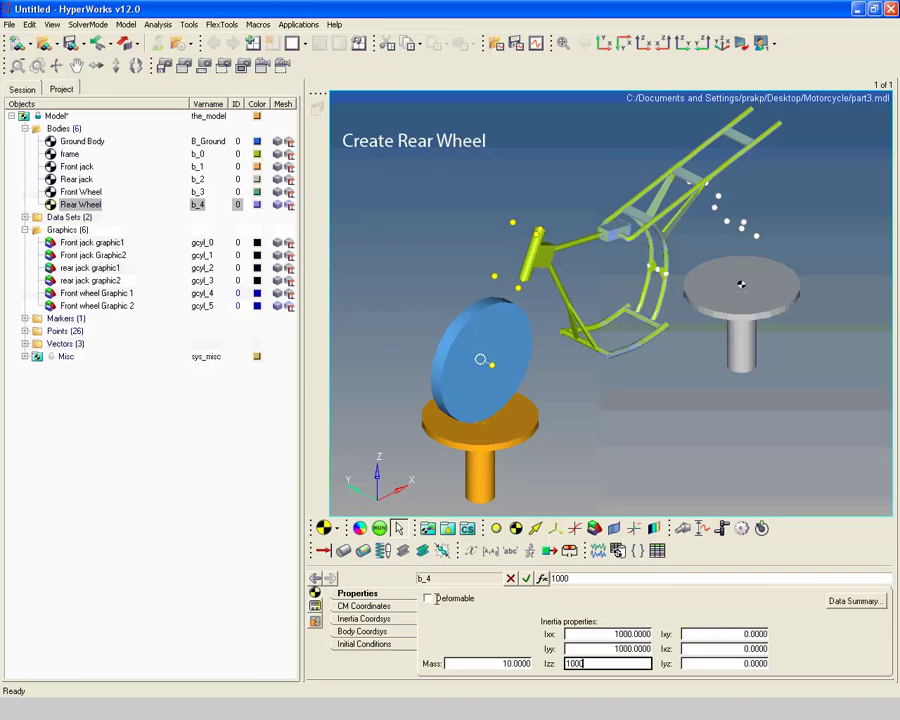
Step: Use a center of mass coordinate system for the Rear Wheel body with its origin at Rear Wheel - Center Point
double_click(489, 661)
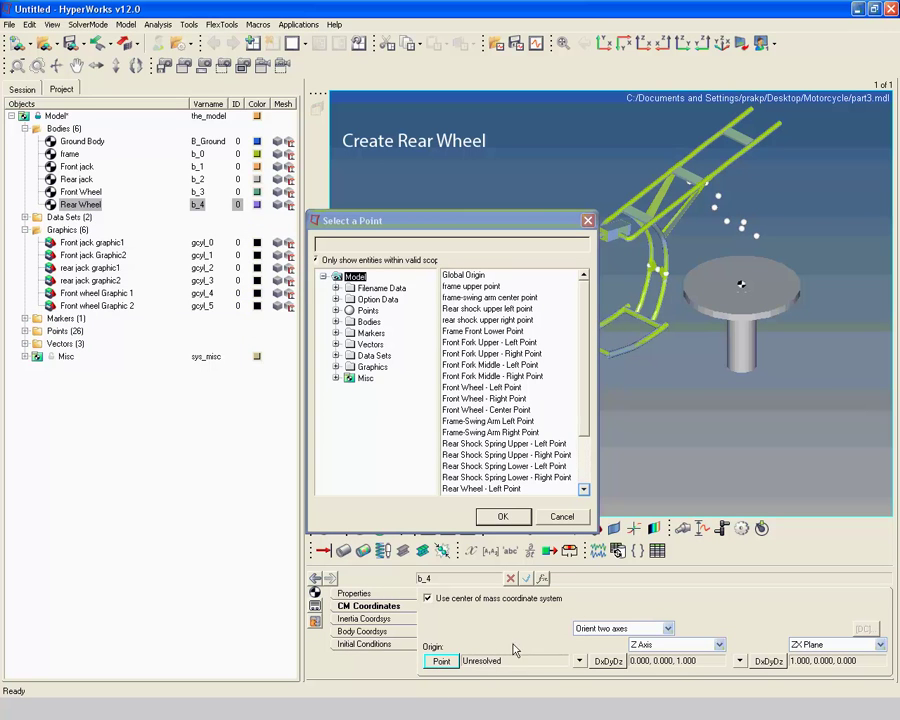
left_click(584, 489)
left_click(584, 489)
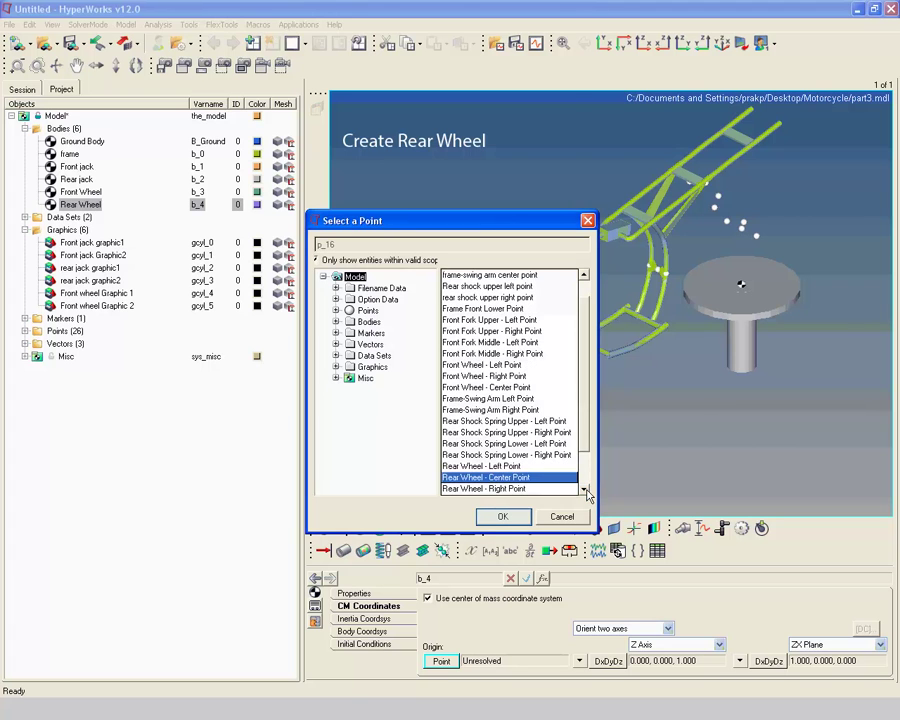
left_click(503, 516)
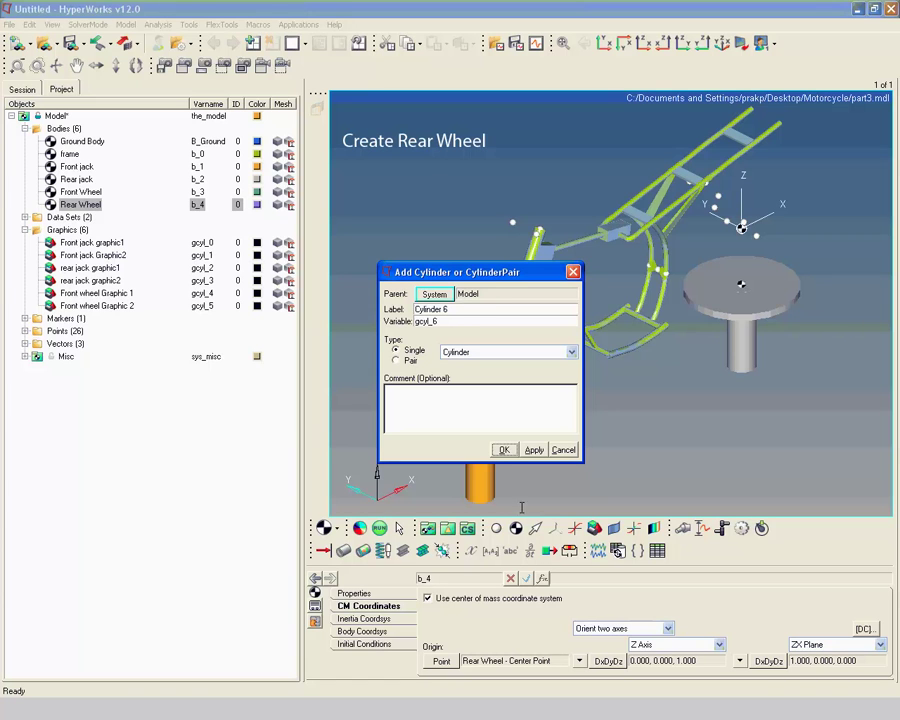
Step: Add a single cylinder graphic labelled "Rear wheel Graphic 1" to the model
triple_click(460, 309)
type("Rear wheel Graphic 1")
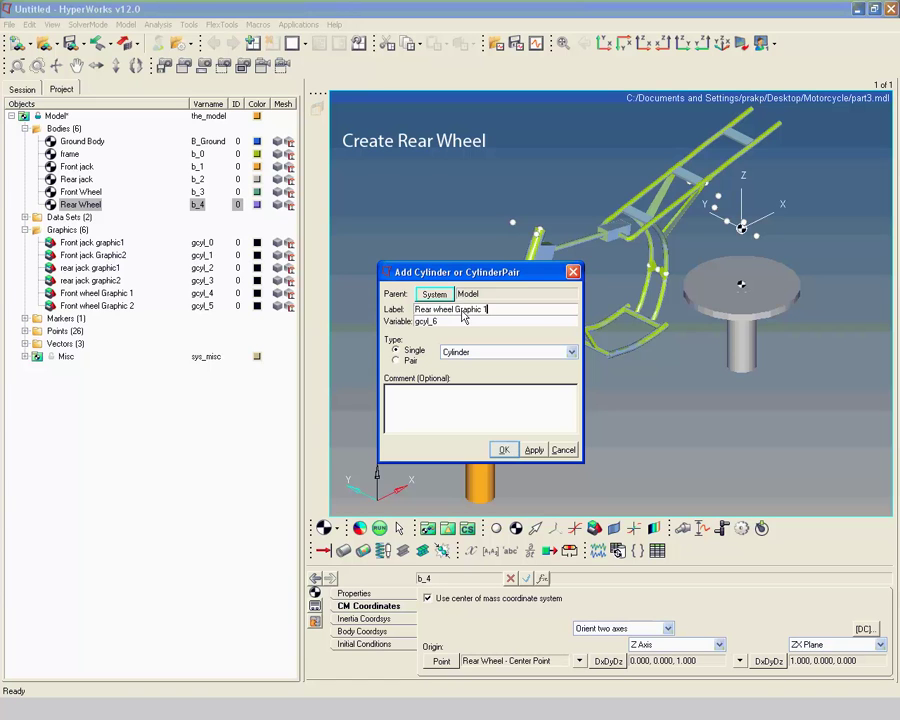
left_click(499, 451)
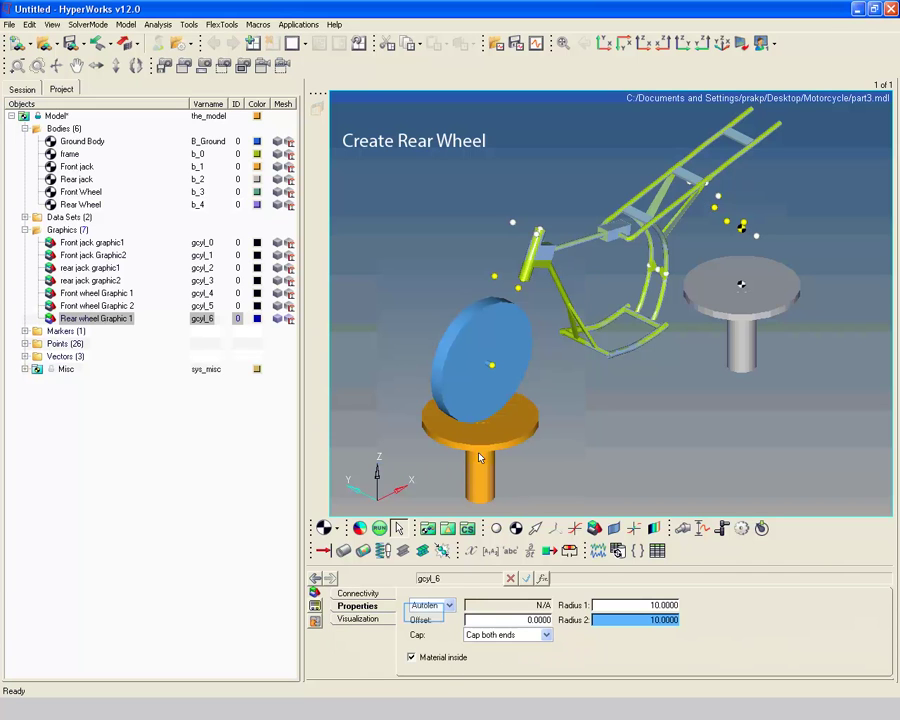
Step: Assign the Rear Wheel body as the parent of Rear wheel Graphic 1
left_click(358, 593)
left_click(424, 613)
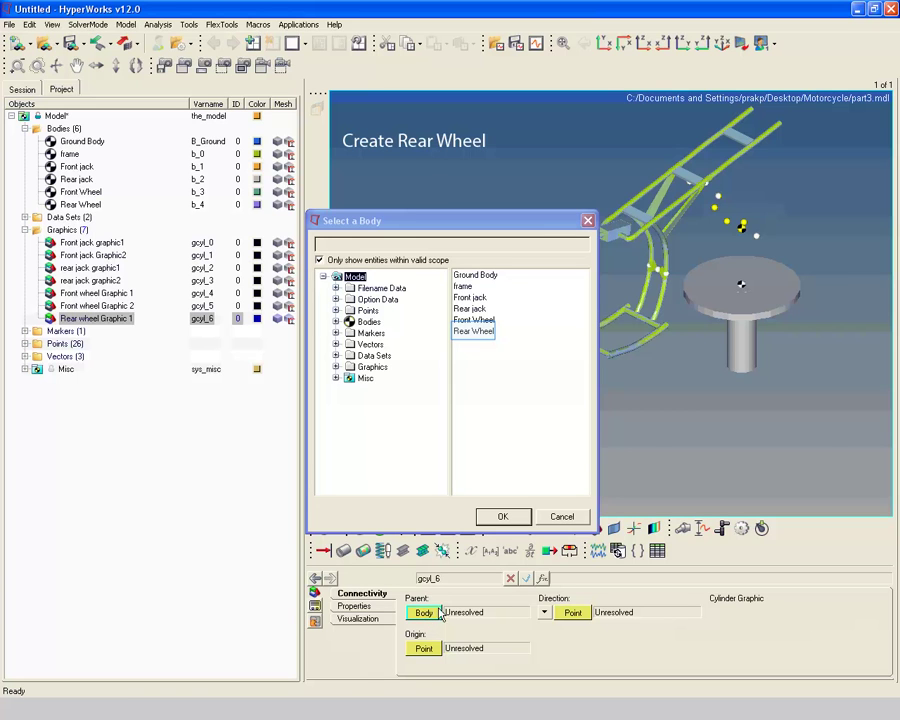
left_click(484, 333)
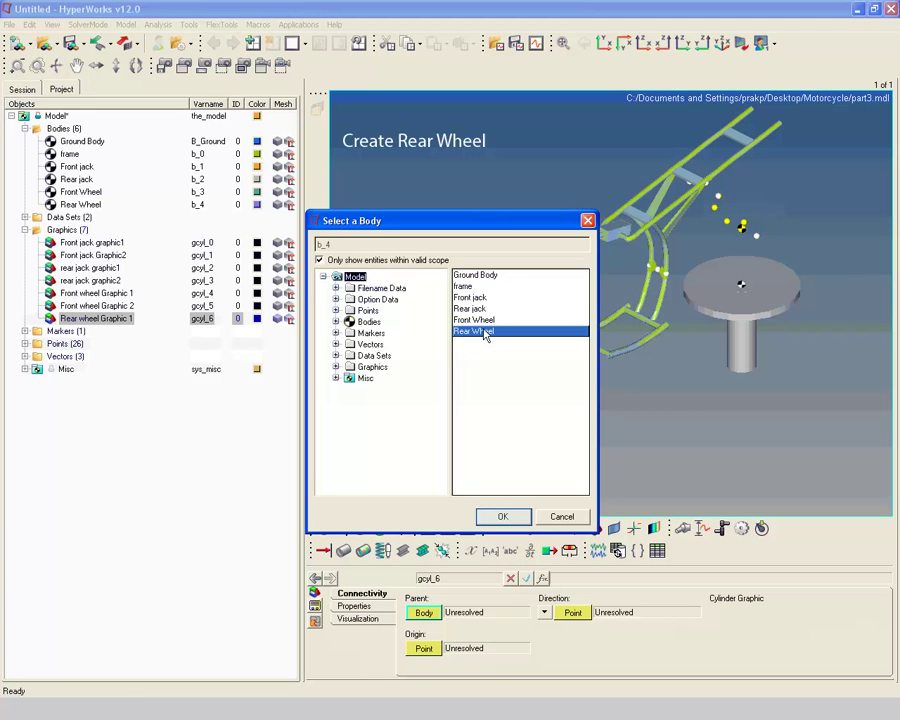
left_click(500, 516)
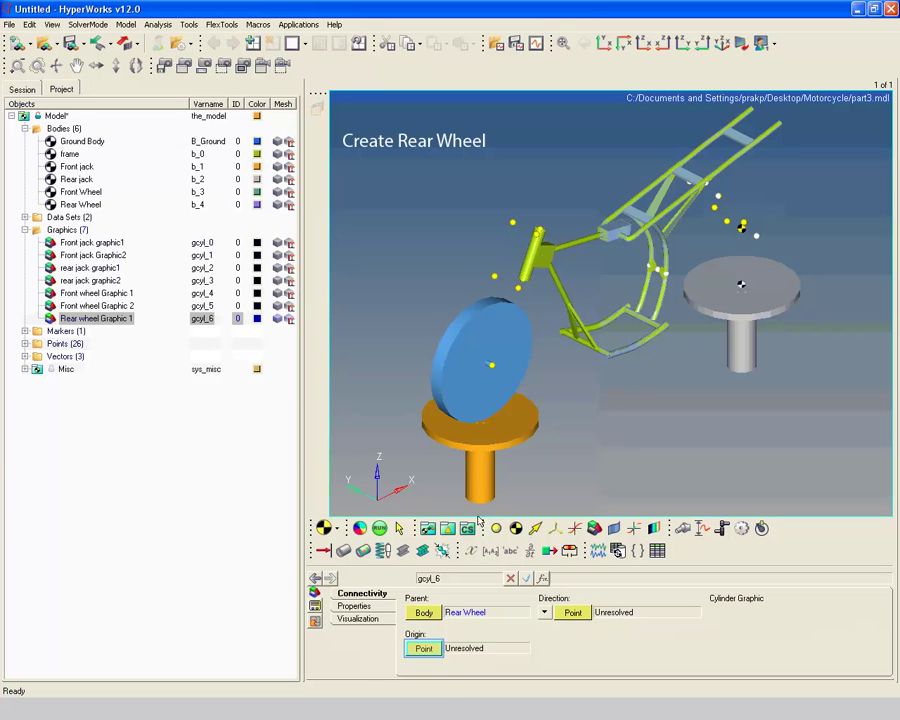
Step: Set the origin of Rear wheel Graphic 1 to Rear Wheel - Left Point and its direction to Rear Wheel - Right Point
left_click(424, 649)
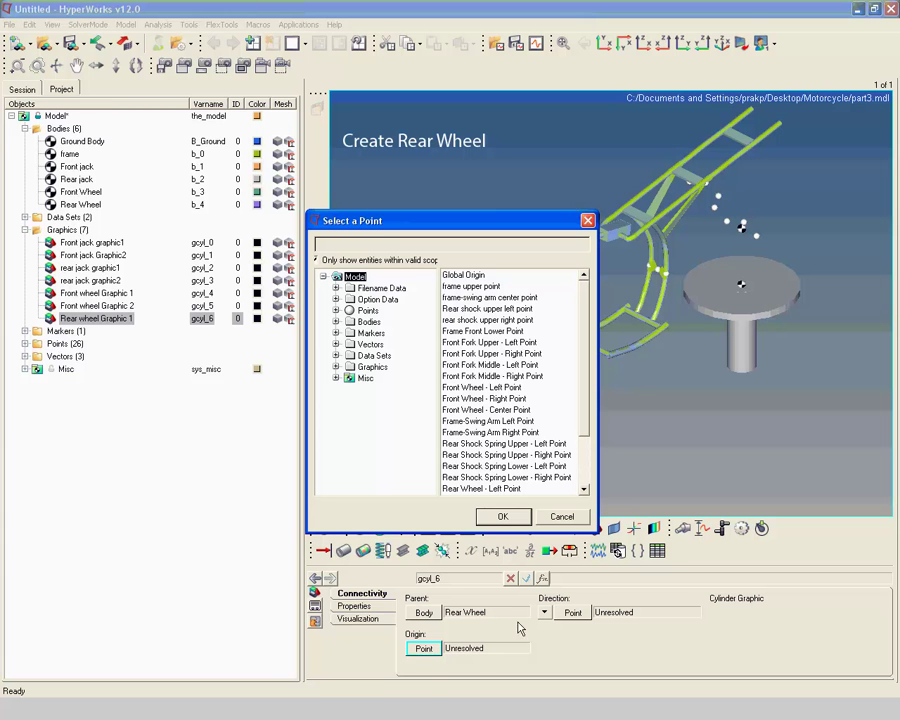
left_click_drag(583, 428, 583, 472)
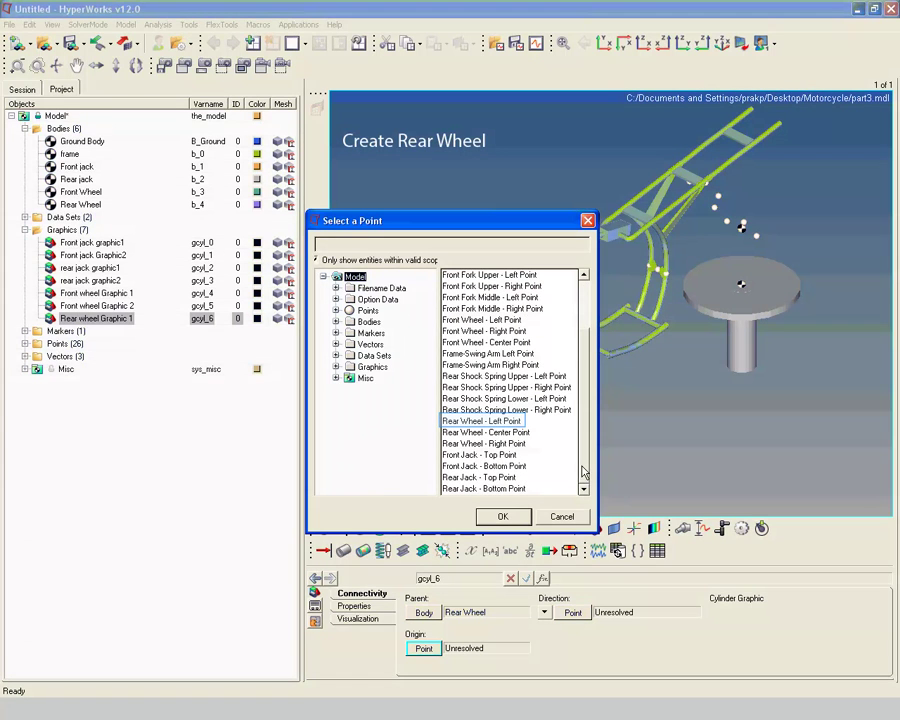
left_click(503, 422)
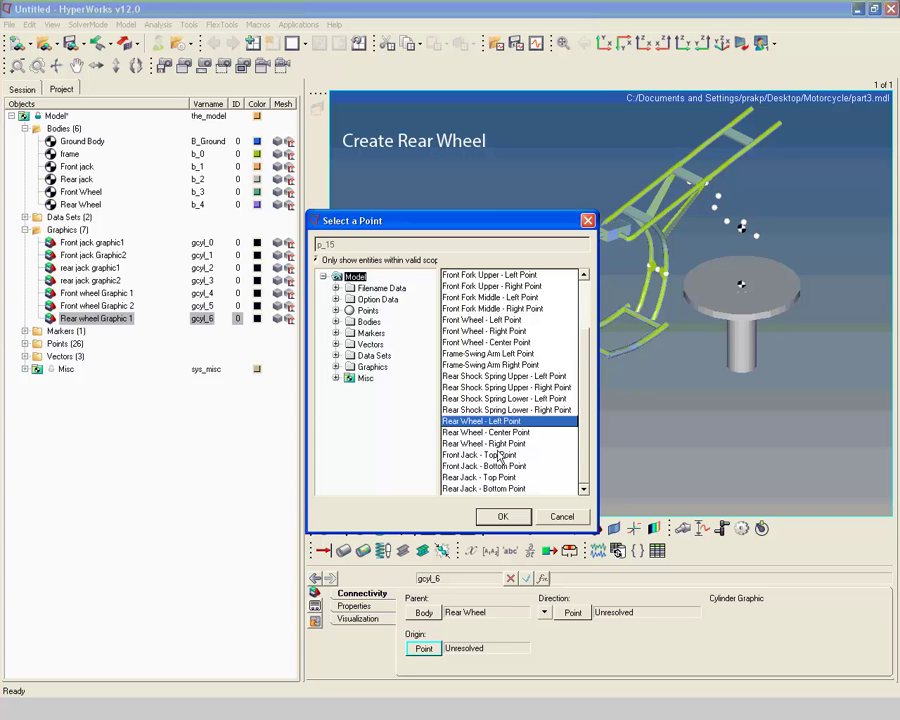
left_click(502, 516)
left_click(588, 612)
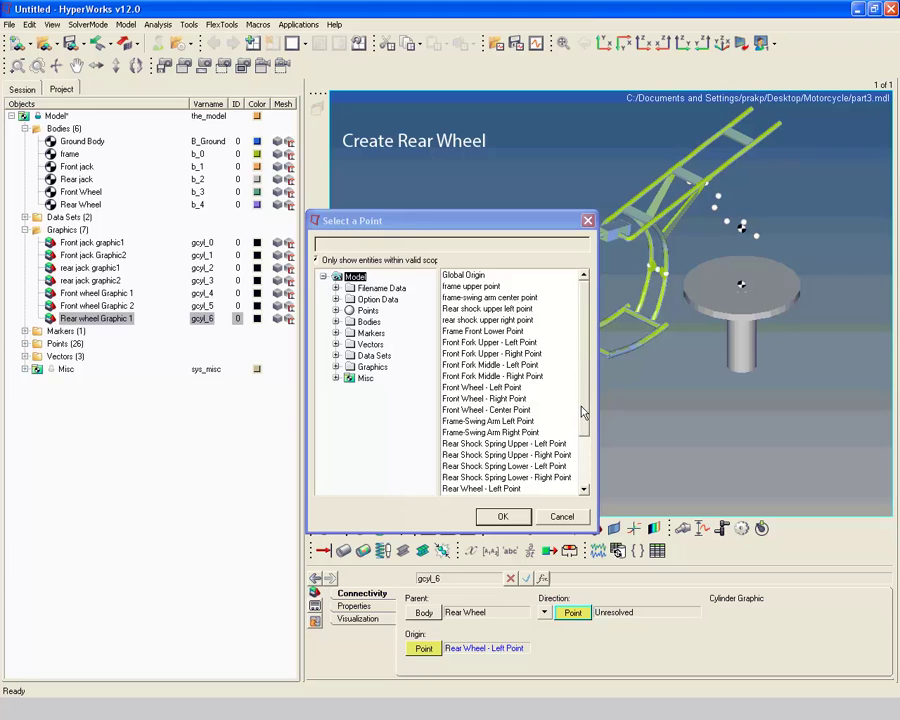
scroll(584, 425, "down", 1)
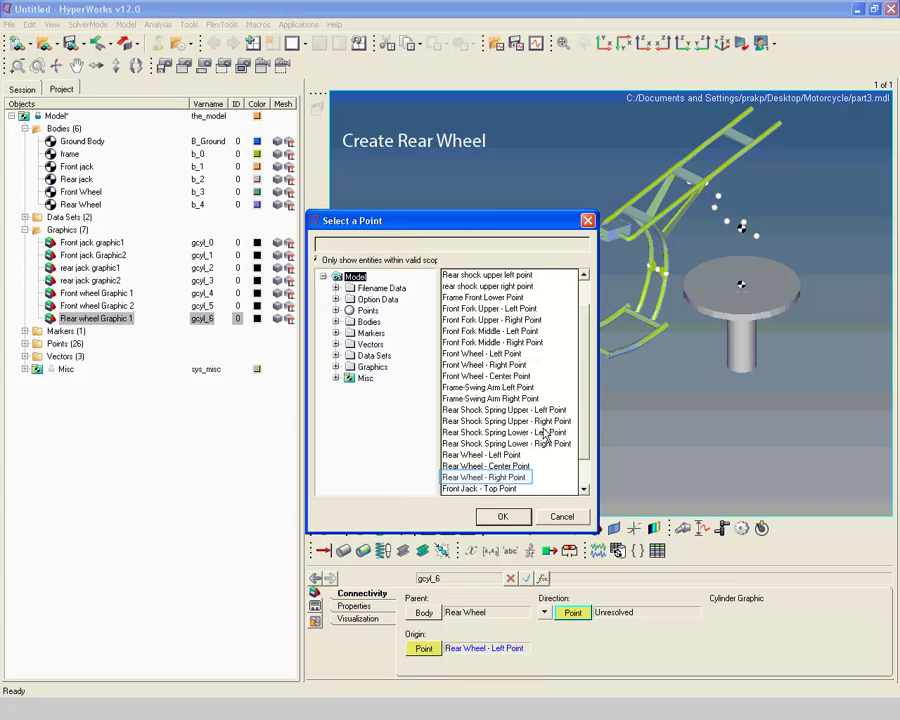
left_click(484, 479)
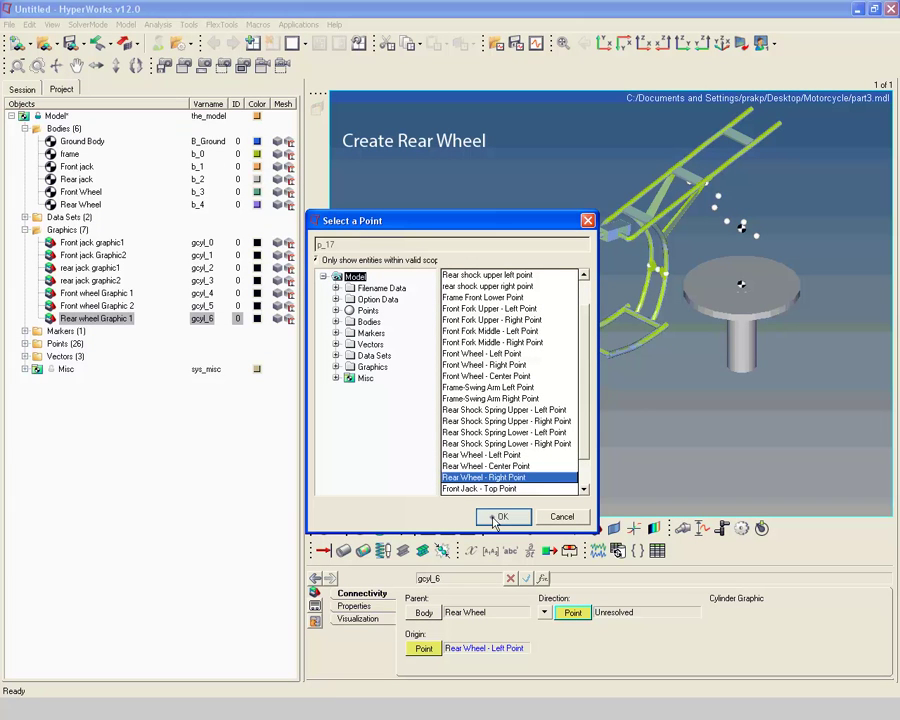
left_click(496, 517)
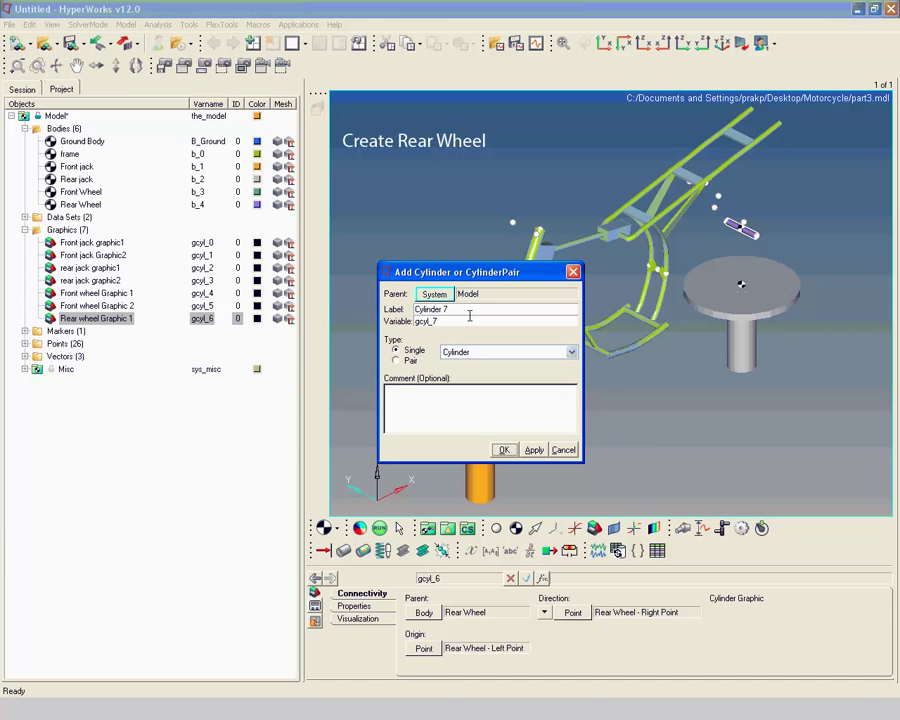
Step: Add a single cylinder graphic labelled "Rear Wheel Graphics 2" to the model
left_click_drag(467, 320, 324, 323)
left_click_drag(453, 309, 335, 314)
type("Rear Wheel Graphics 2")
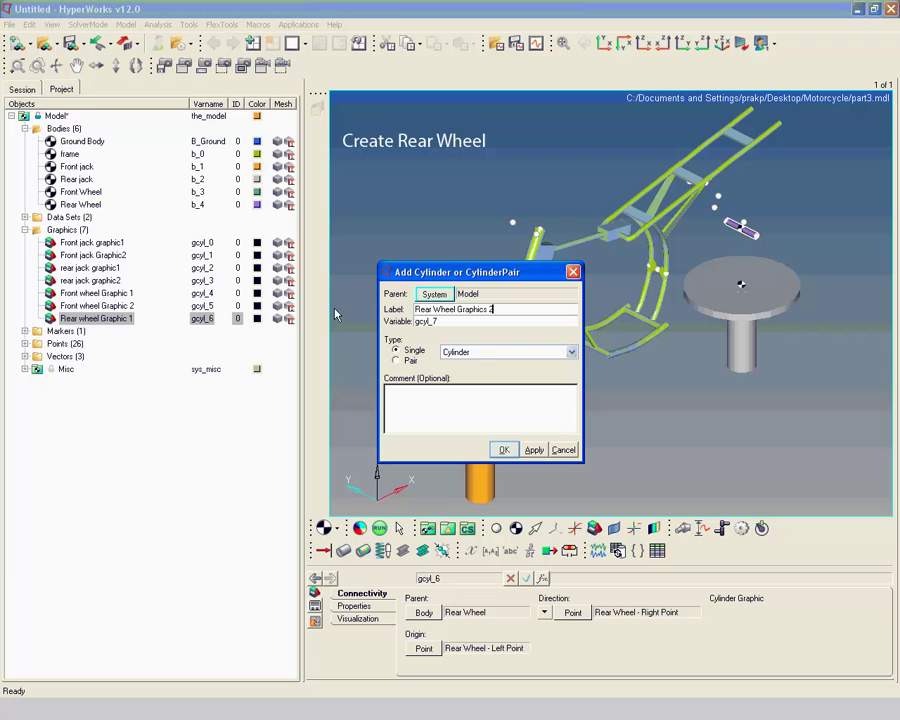
left_click(504, 450)
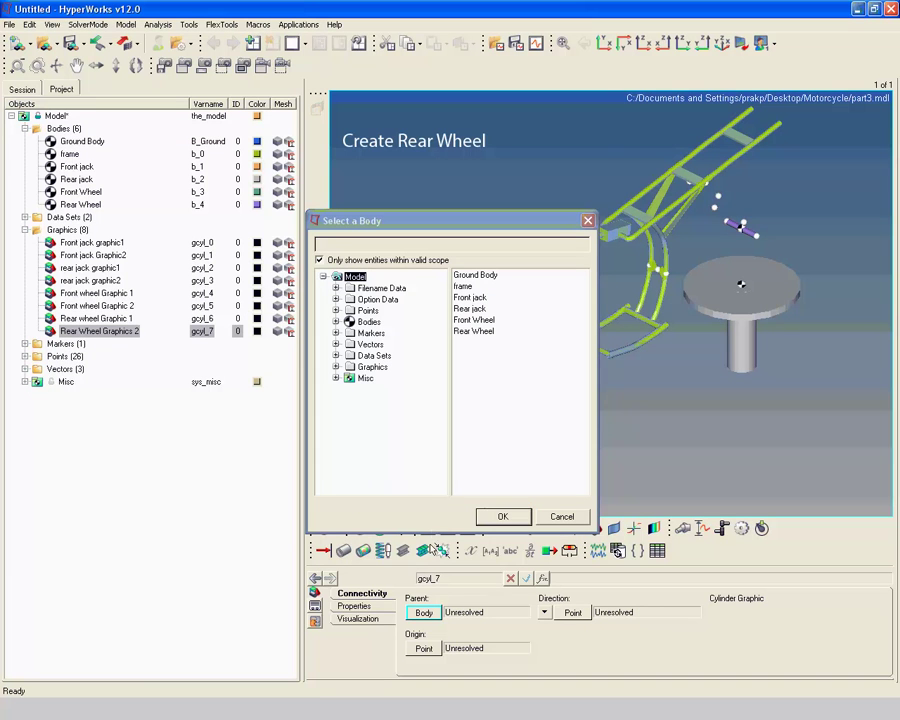
Step: Assign the Rear Wheel body as the parent of Rear Wheel Graphics 2
left_click(425, 614)
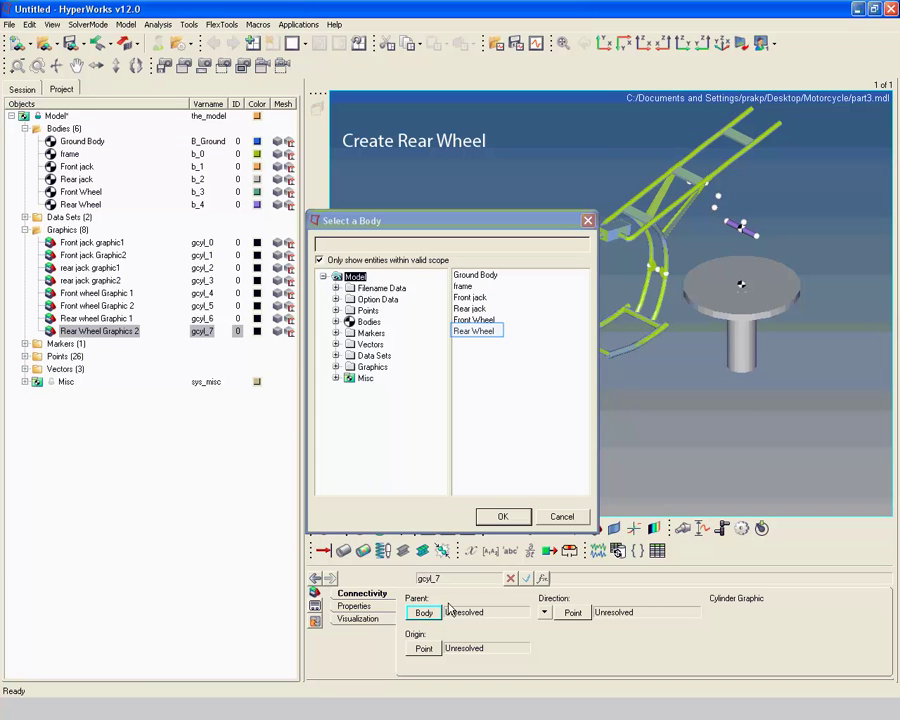
left_click(488, 333)
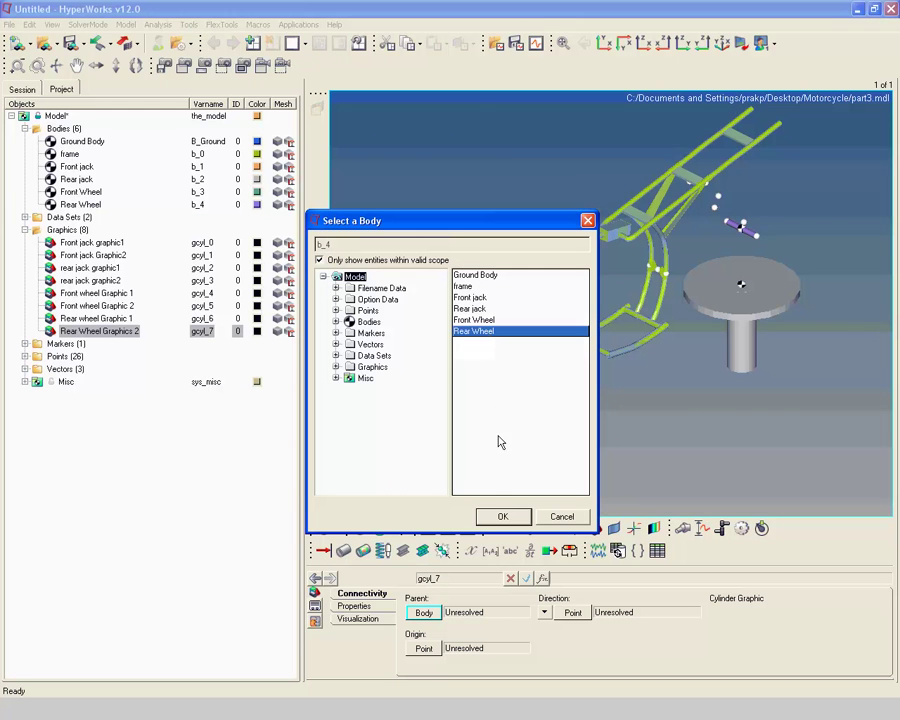
left_click(506, 517)
Step: Set the origin of Rear Wheel Graphics 2 to Rear Wheel - Left Point and its direction to Rear Wheel - Right Point
left_click(408, 649)
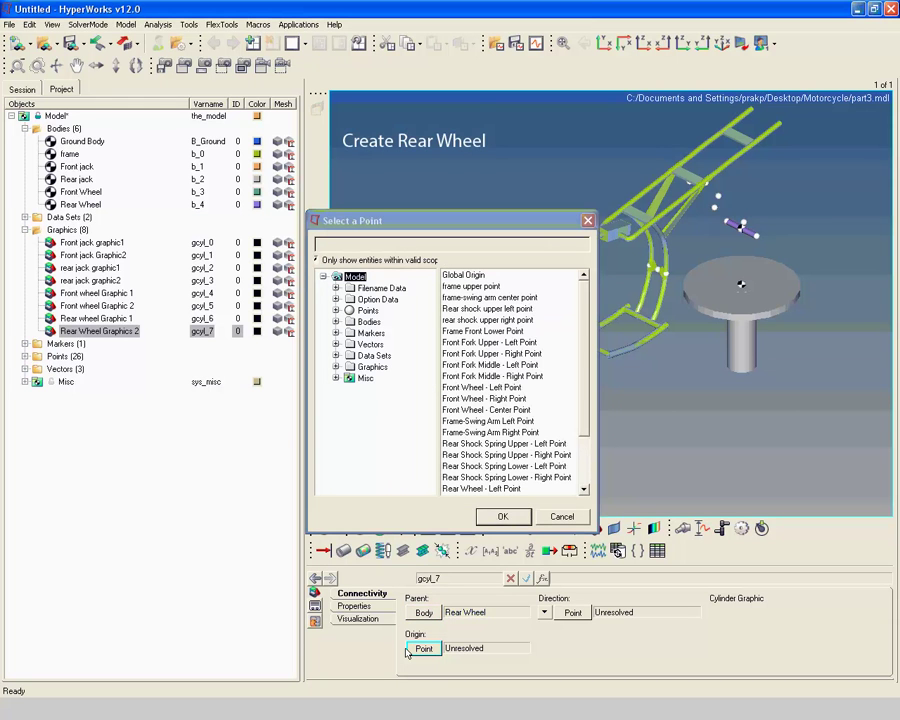
left_click(424, 649)
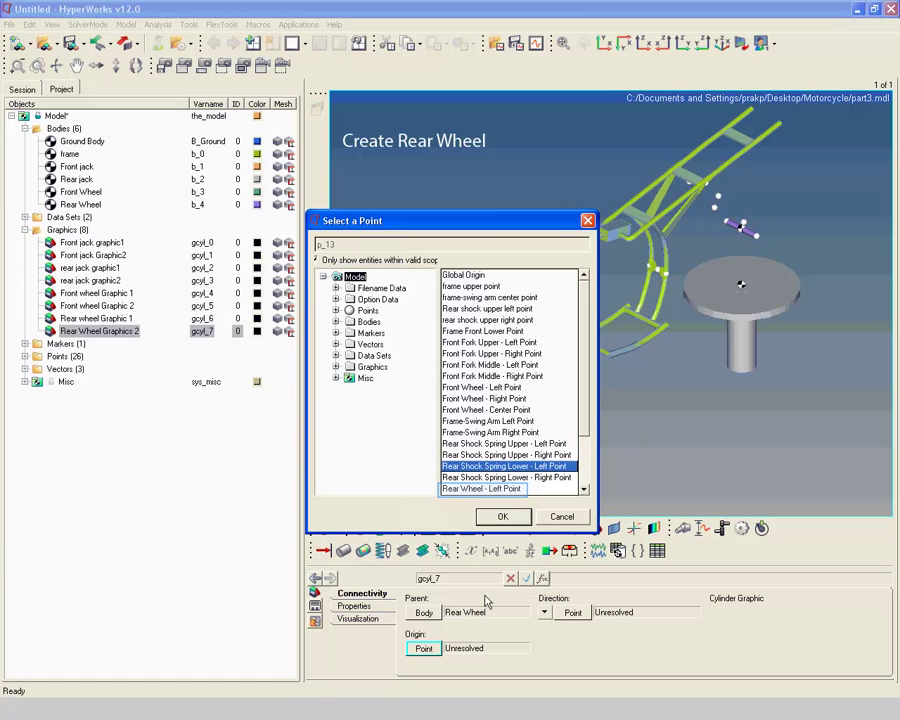
left_click(500, 490)
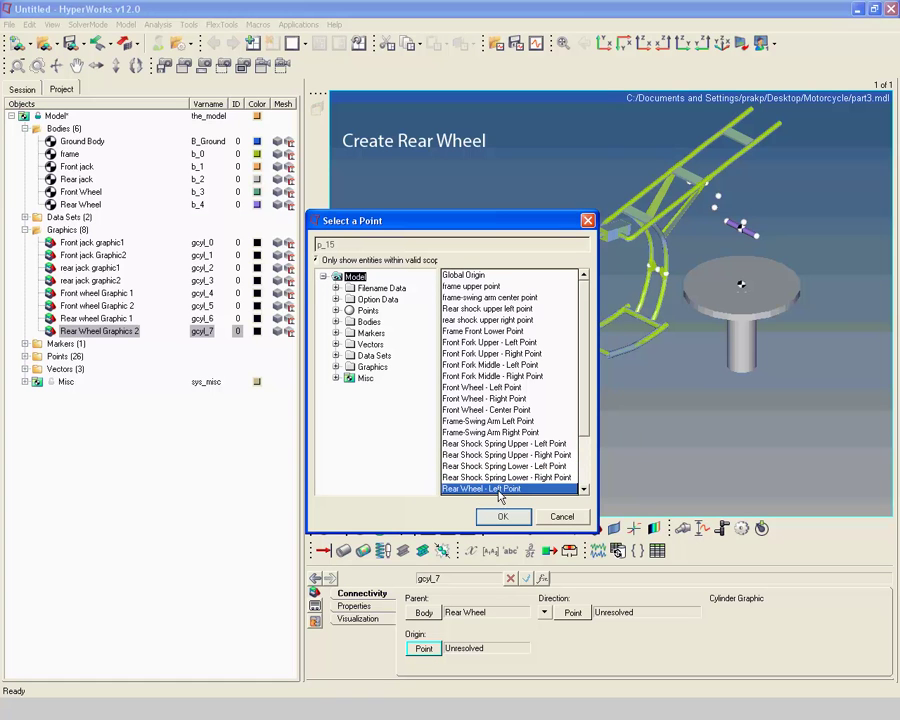
left_click(497, 514)
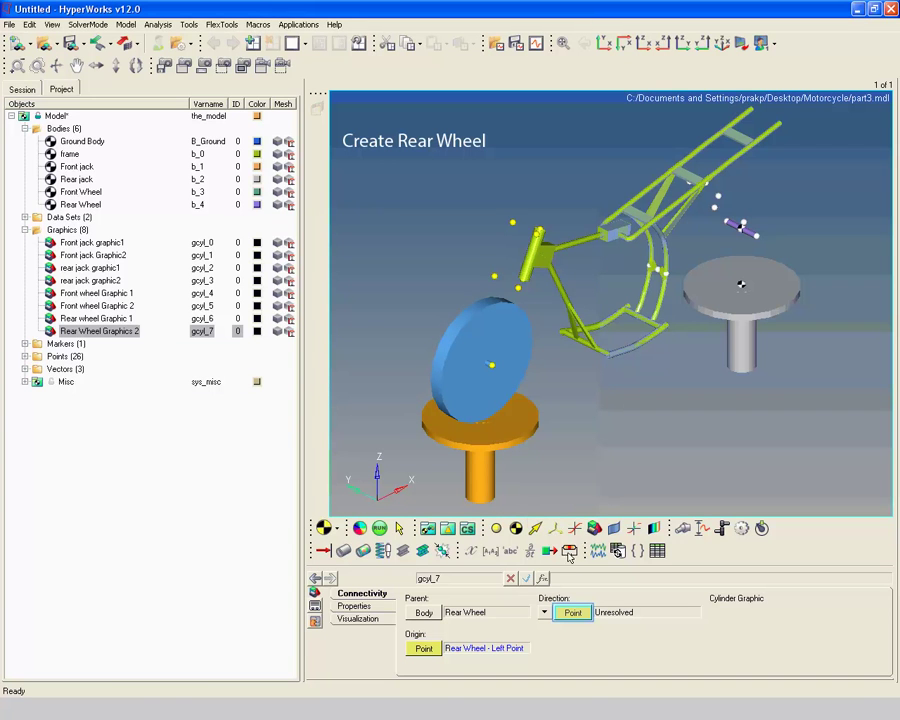
left_click(578, 615)
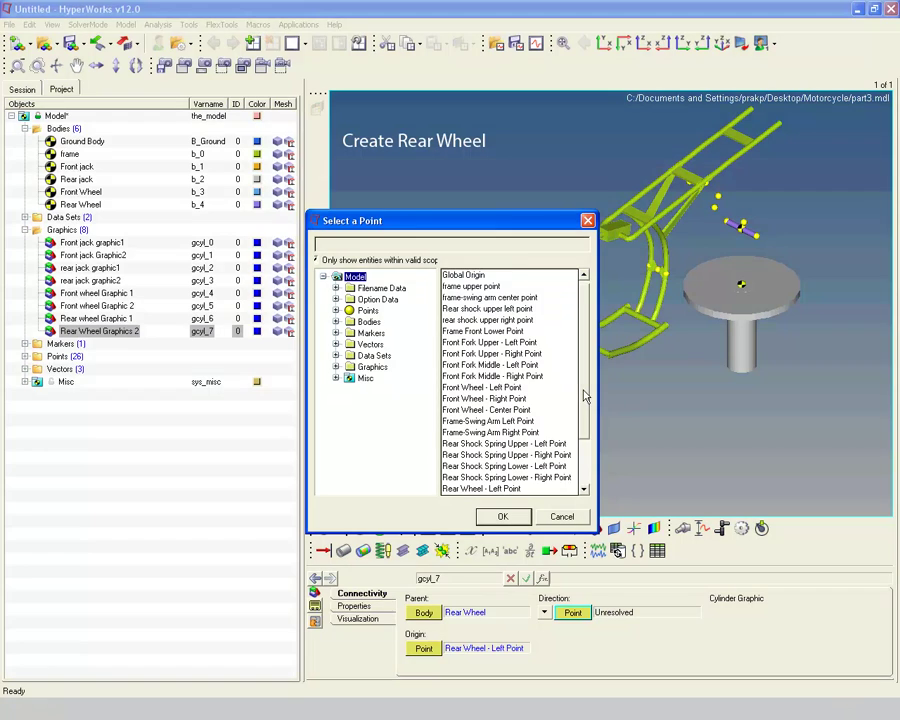
left_click_drag(586, 397, 587, 428)
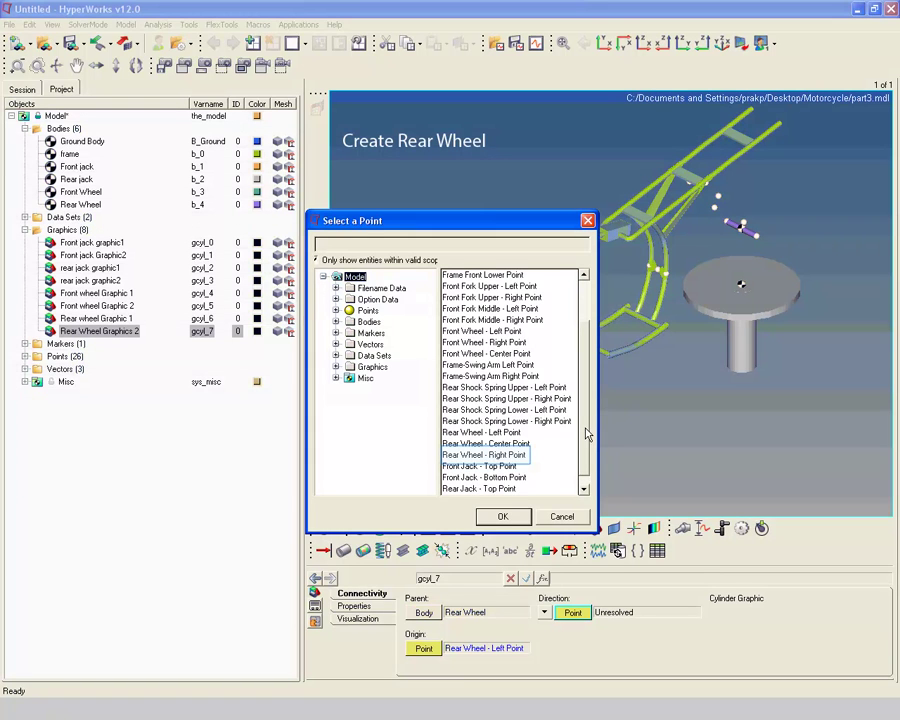
left_click(479, 456)
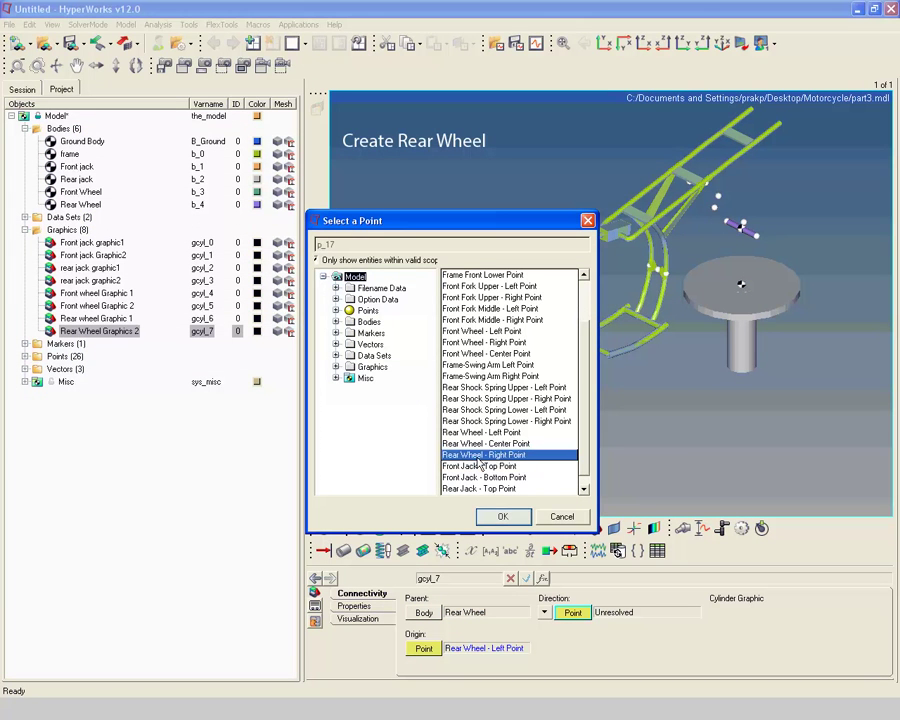
left_click(504, 517)
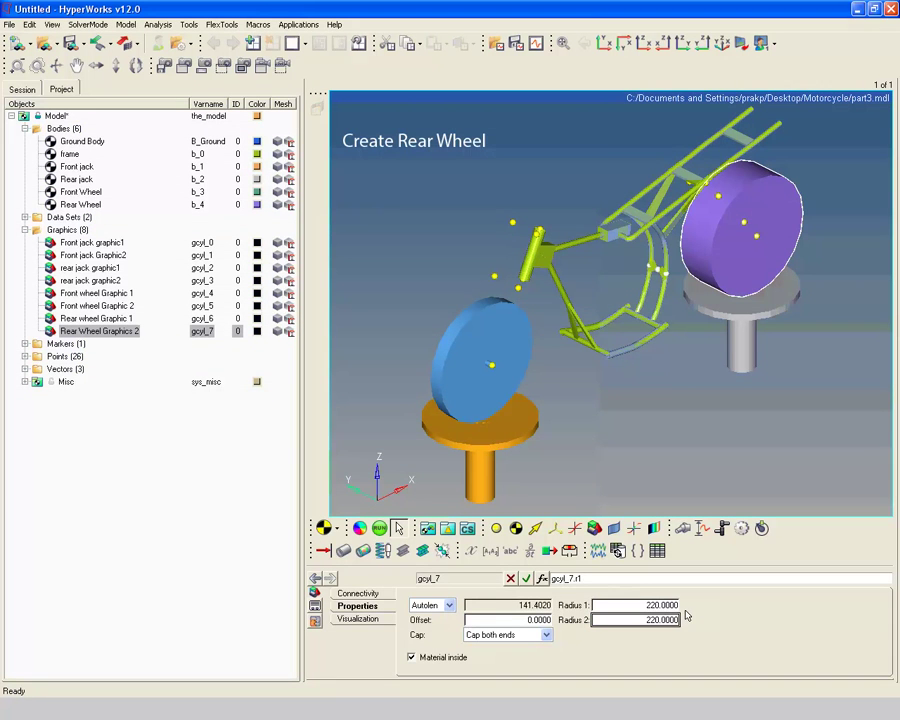
Step: Give Rear Wheel Graphics 2 a fixed length of 50, an offset of 50 and both radii of 220
left_click(430, 605)
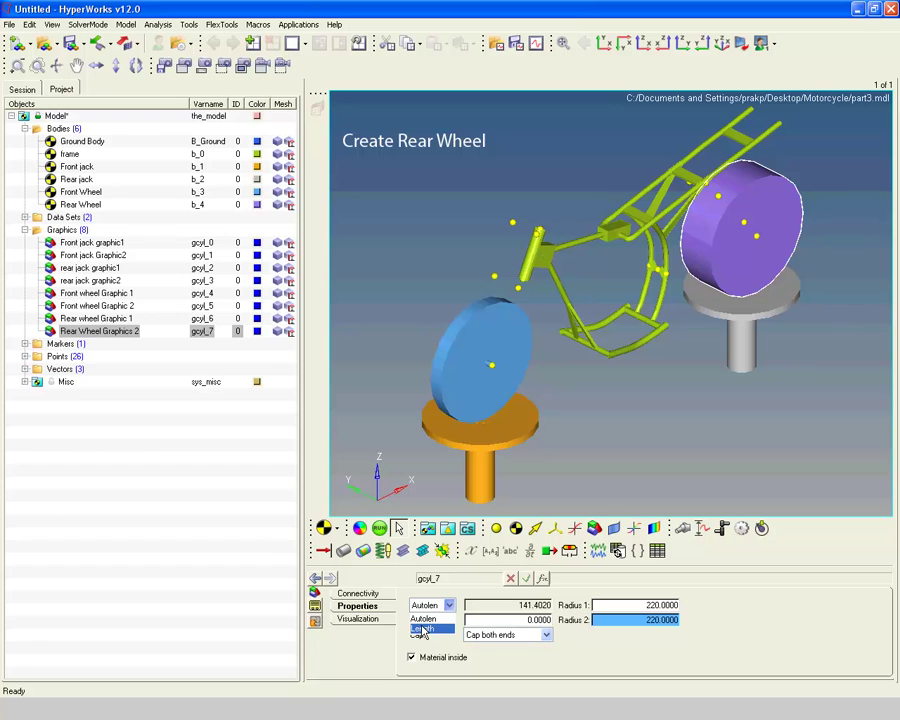
left_click(421, 630)
type("50")
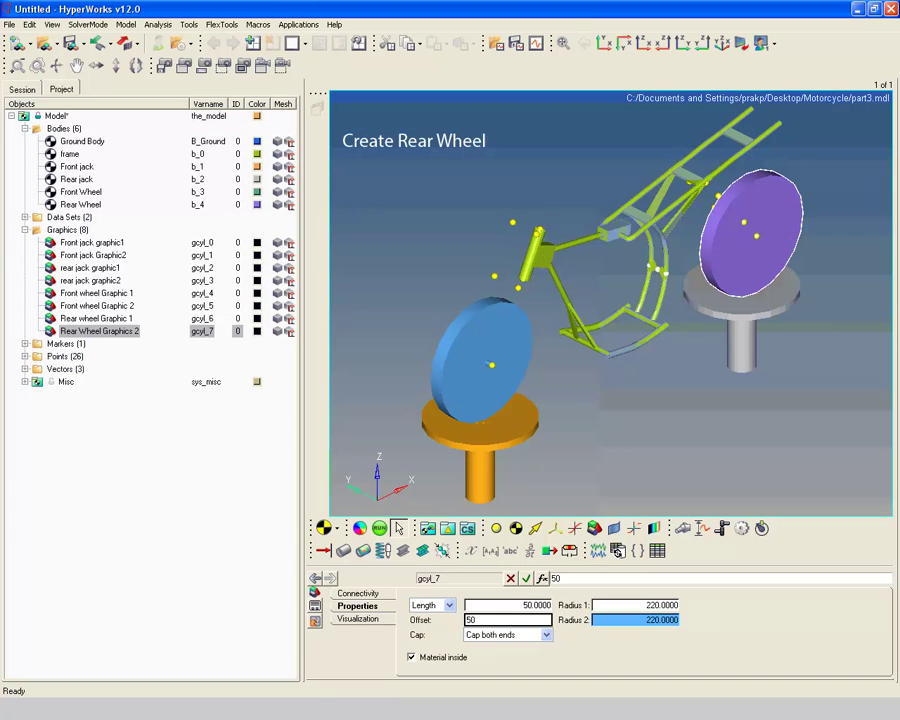
key("Return")
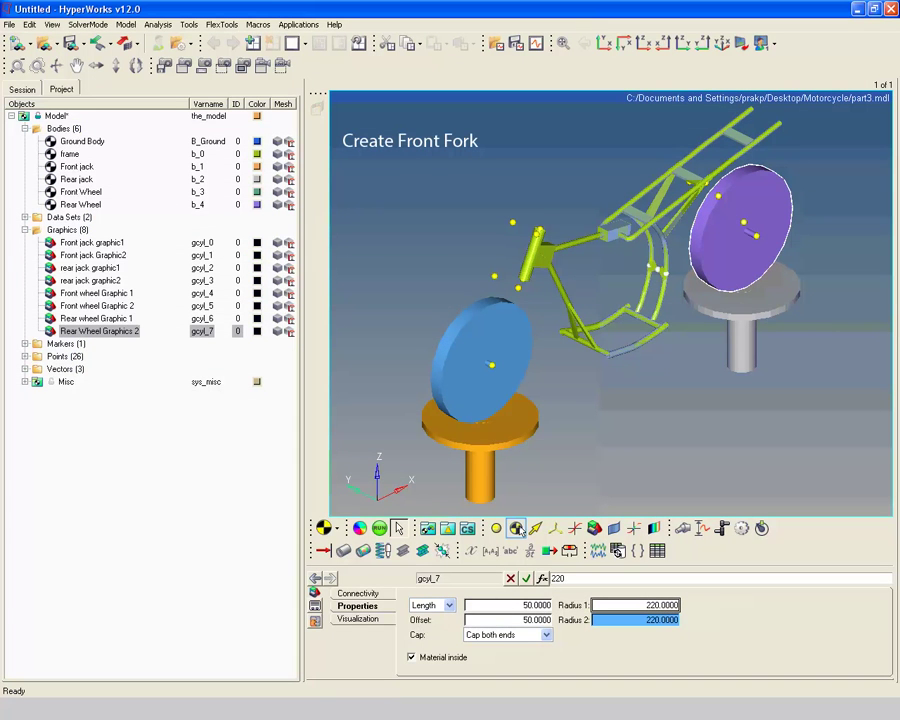
Step: Add a single body labelled "Front fork" and set its mass, with Ixx, Iyy and Izz of 1000
left_click(516, 529)
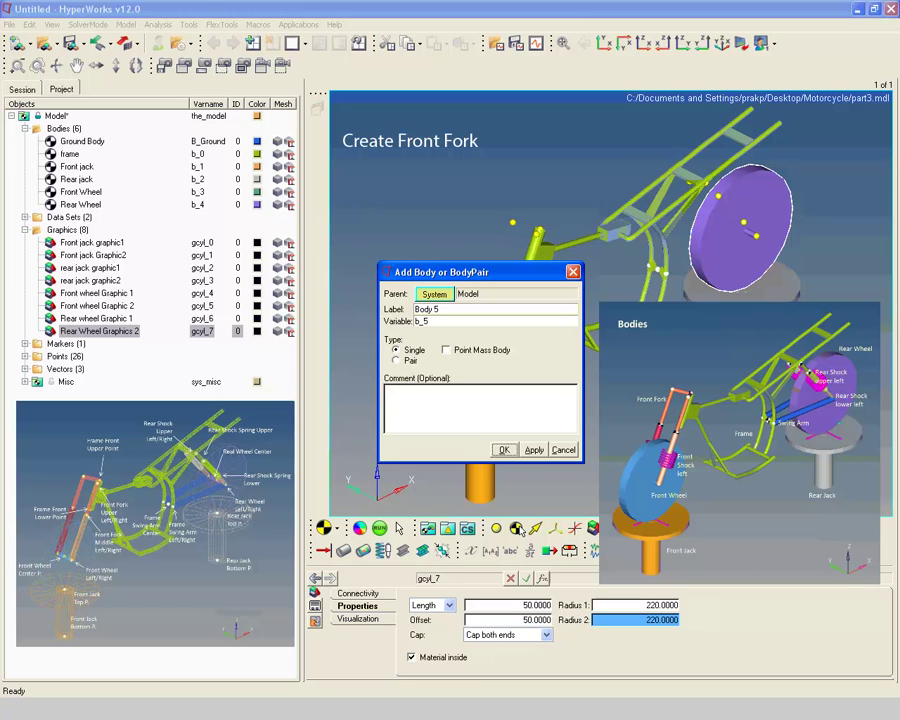
type("Front fork")
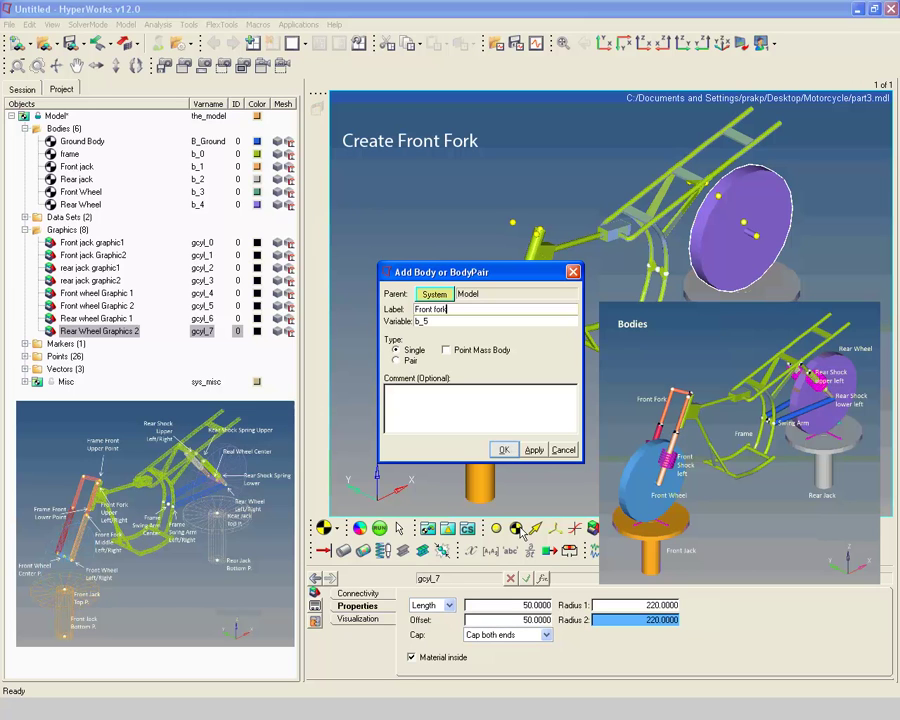
left_click(504, 449)
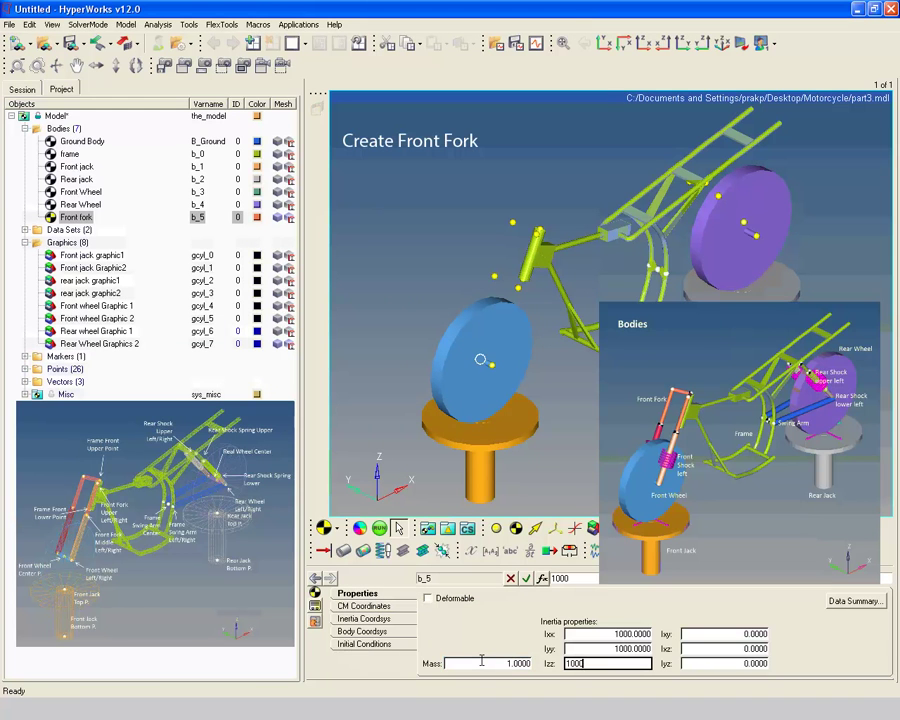
double_click(482, 662)
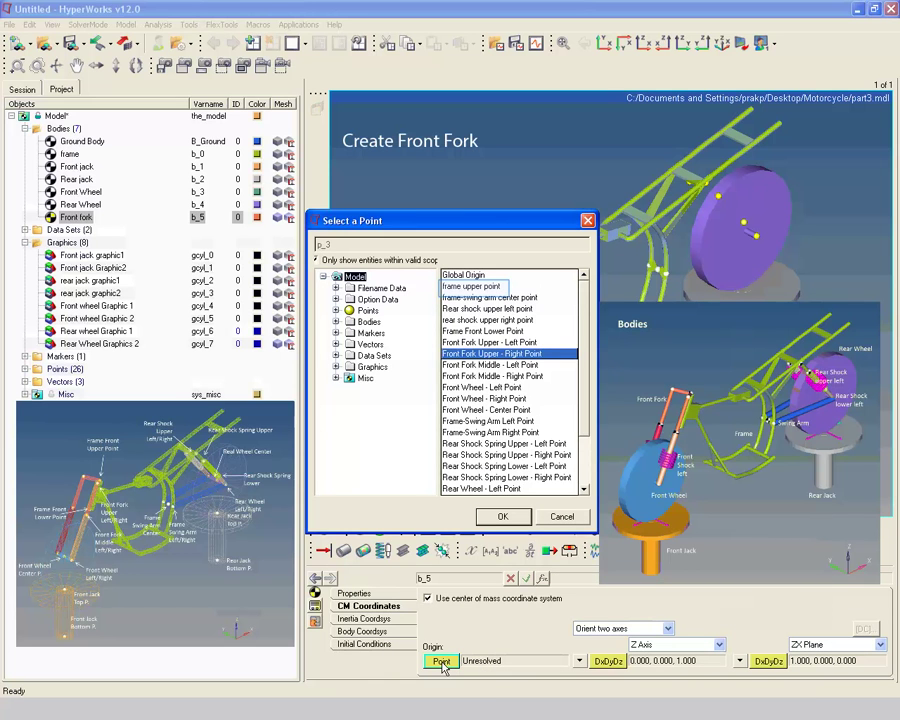
Step: Use a center of mass coordinate system for the Front fork body with its origin at frame upper point
left_click(474, 288)
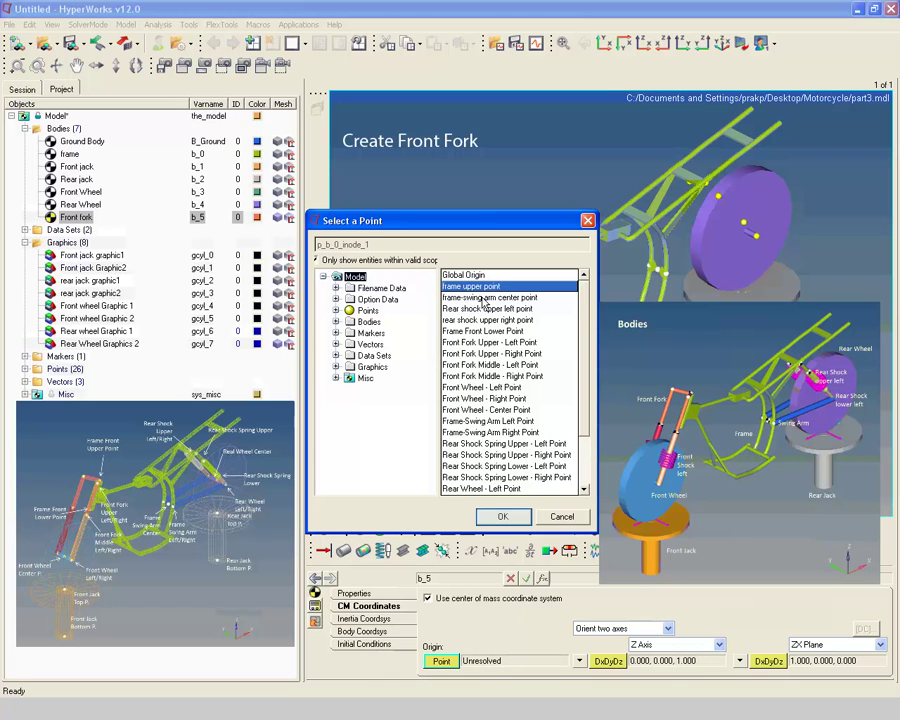
left_click(502, 517)
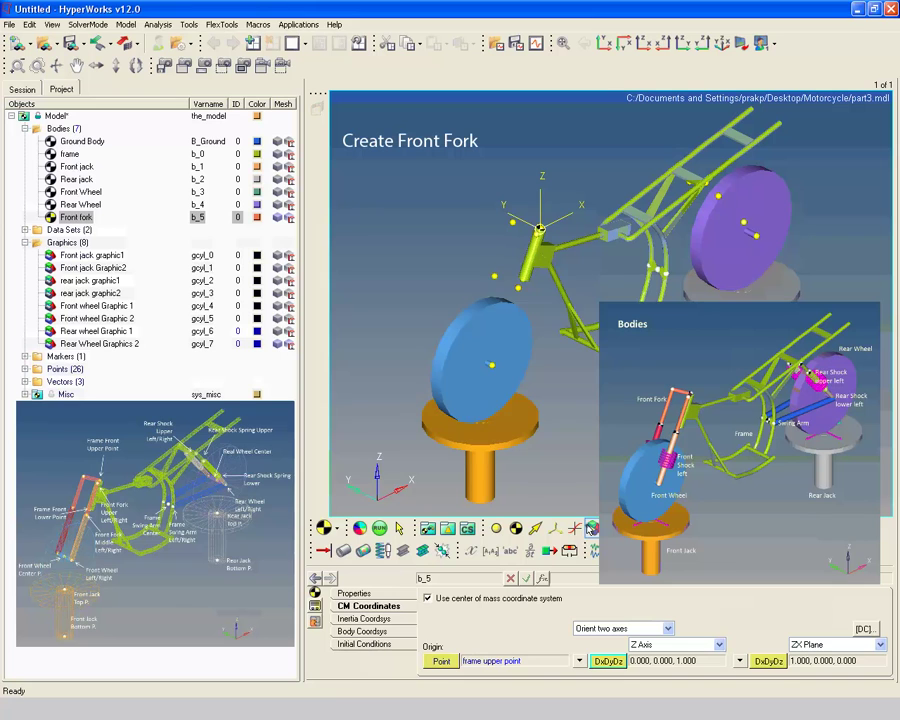
Step: Add a single cylinder graphic labelled "Front fork graphic 1" to the model
right_click(589, 527)
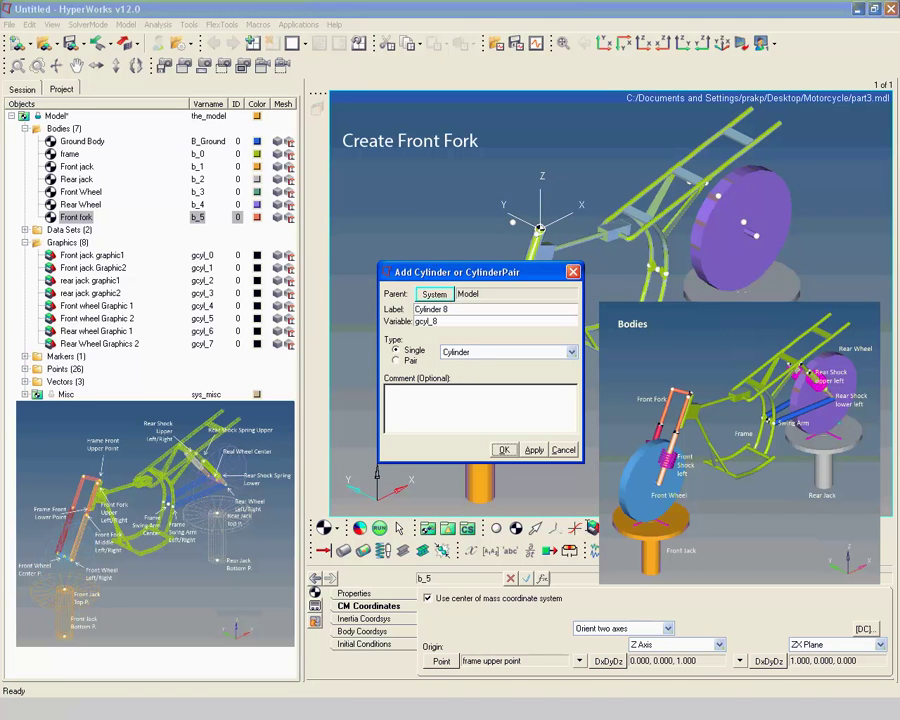
triple_click(458, 314)
type("Front fork graphic 1")
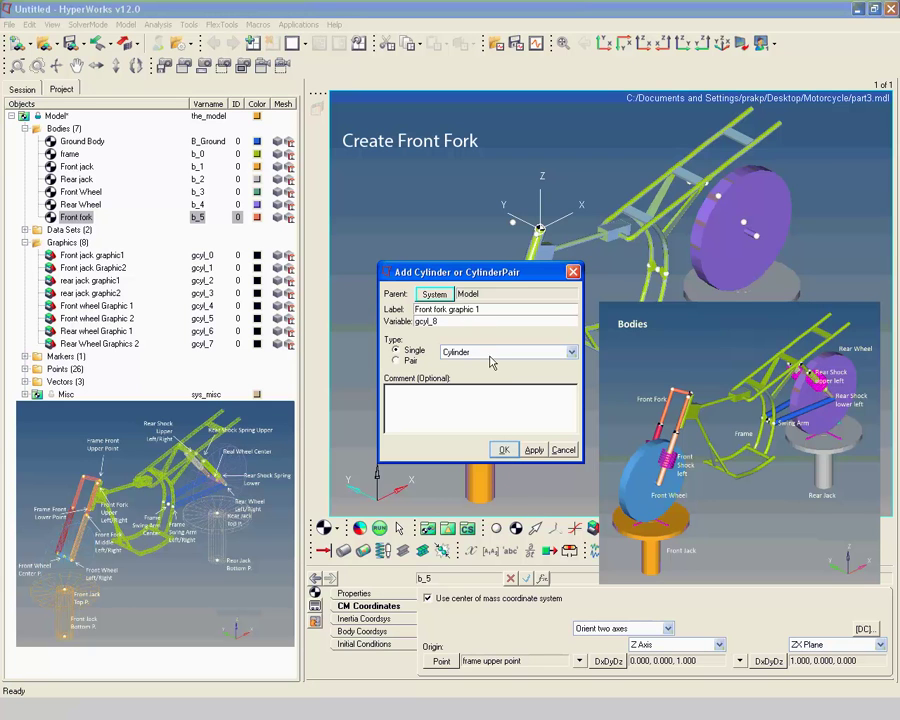
left_click(503, 449)
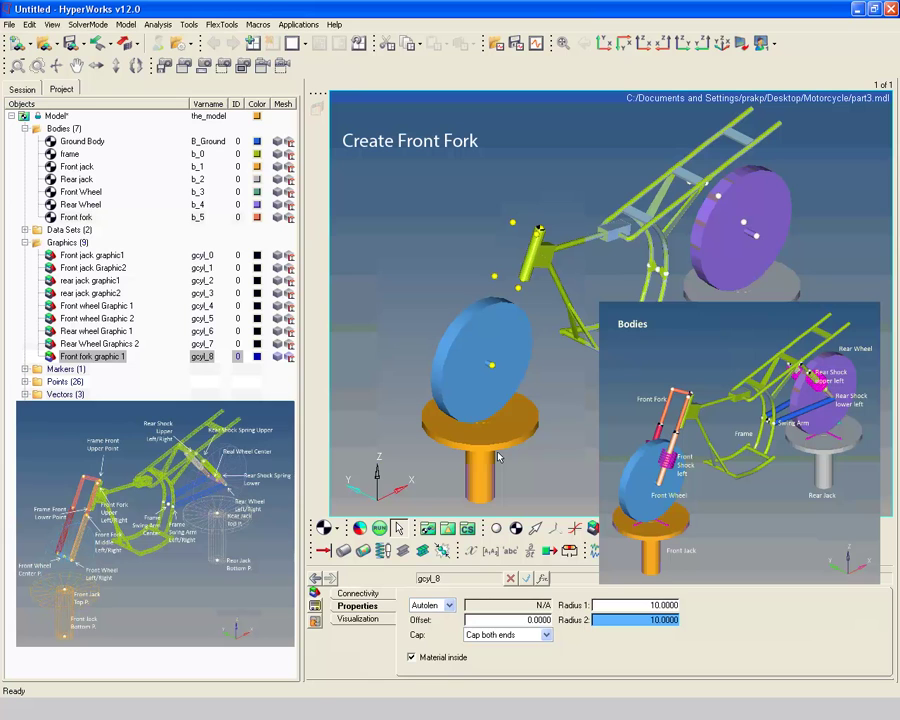
Step: Assign the Front fork body as the parent of Front fork graphic 1
left_click(358, 593)
left_click(427, 612)
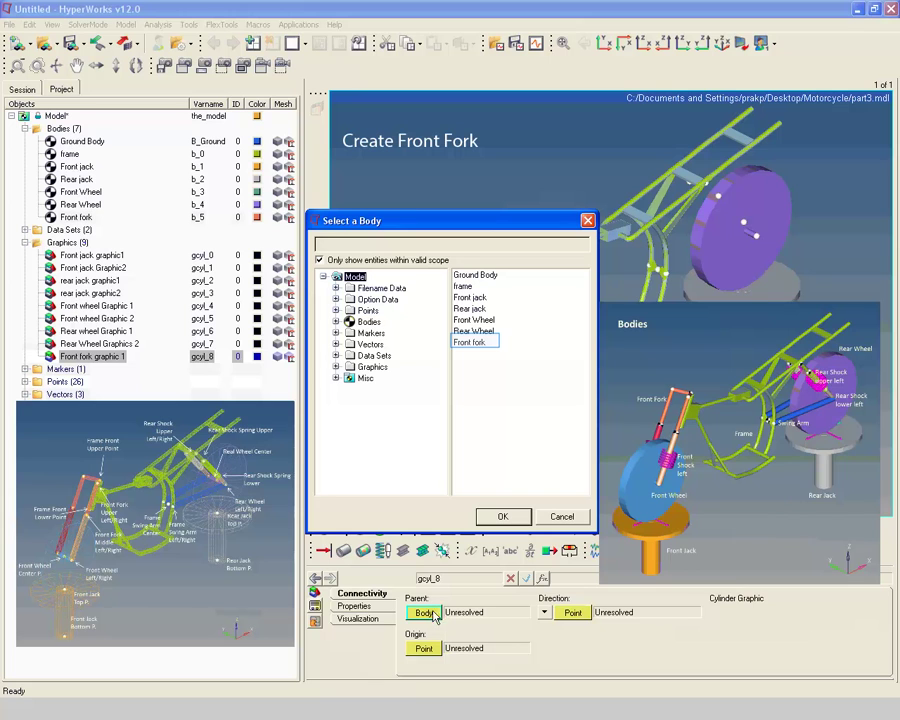
left_click(476, 343)
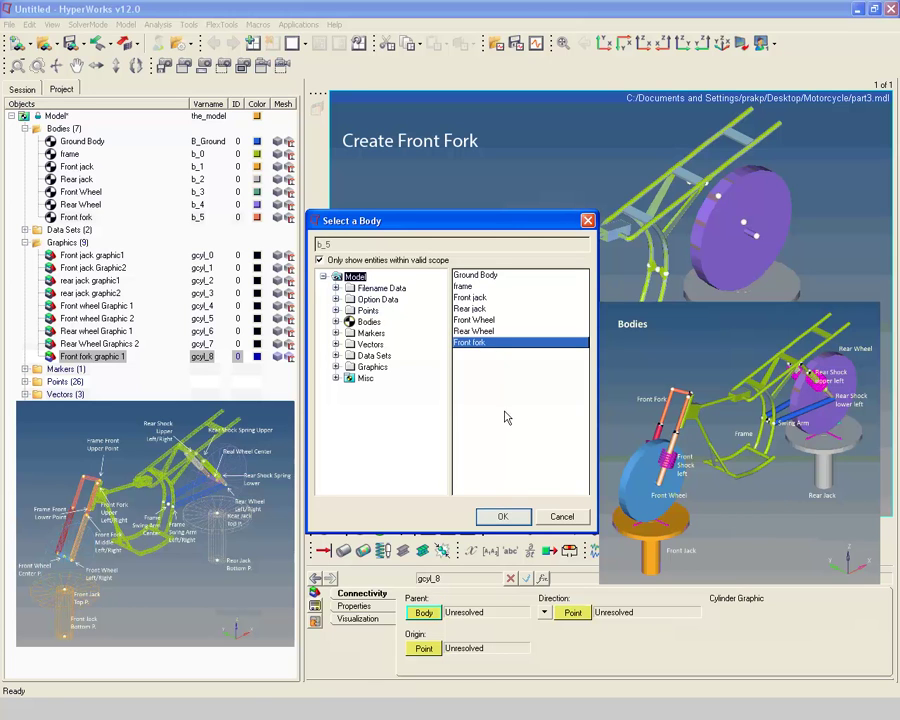
left_click(506, 516)
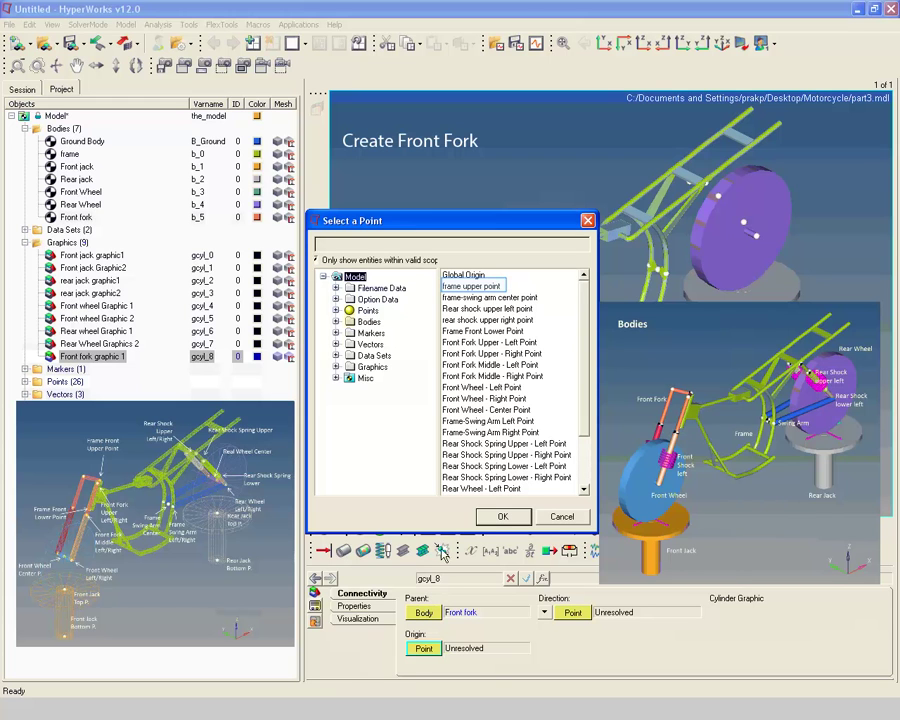
Step: Set Front fork graphic 1's origin to frame upper point and its direction to Front Fork Upper - Left Point
left_click(455, 287)
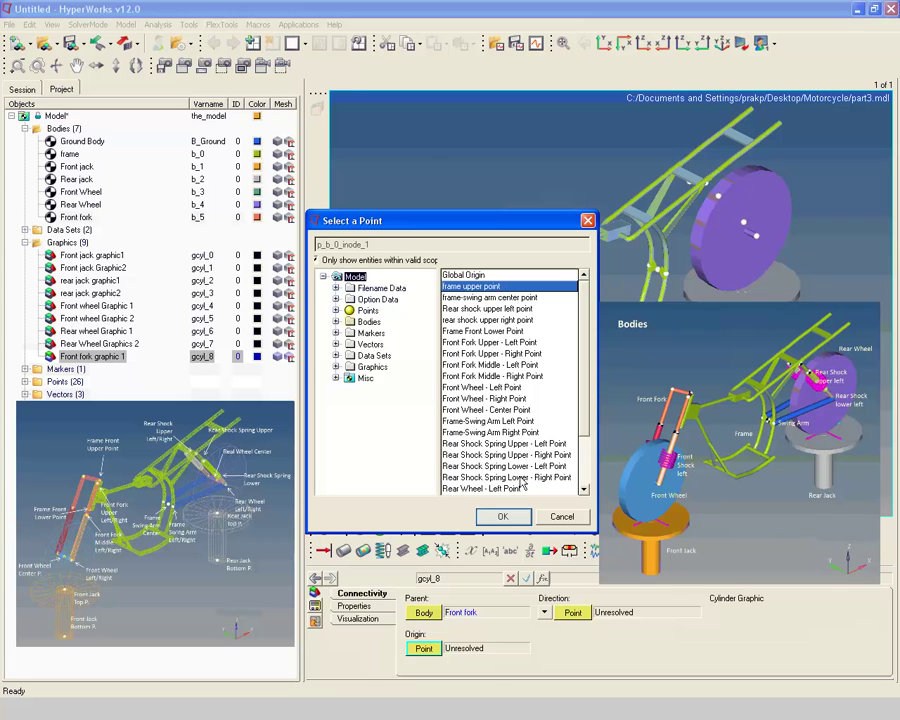
left_click(521, 519)
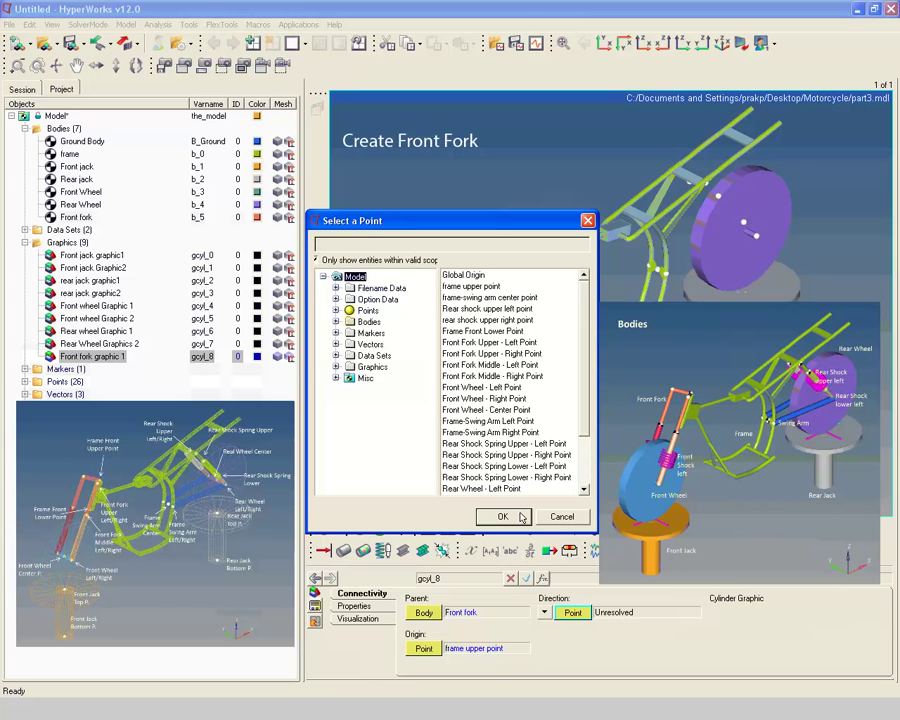
left_click(577, 611)
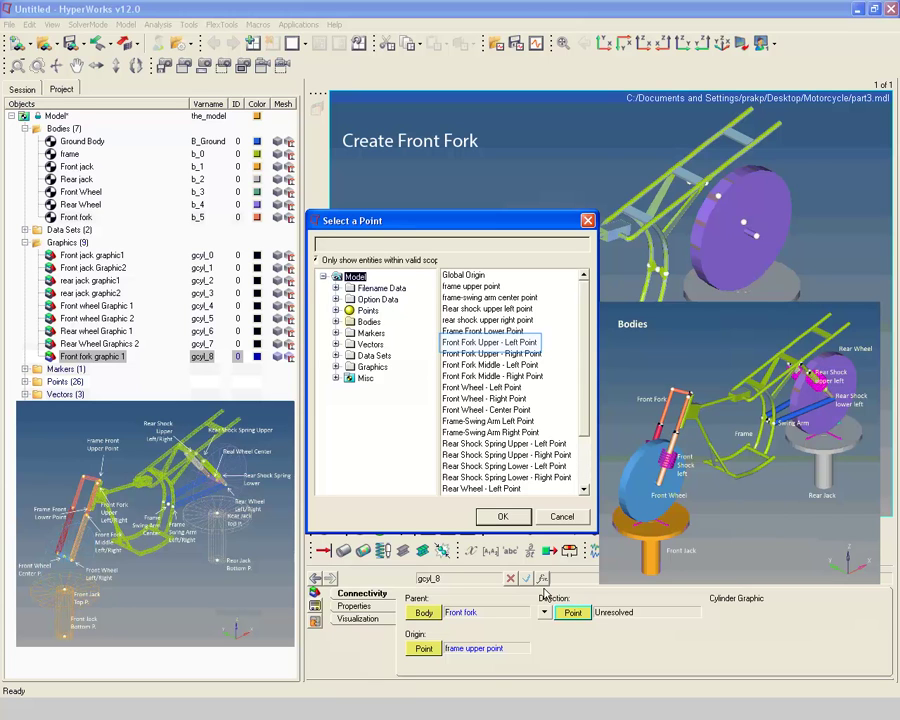
left_click(507, 344)
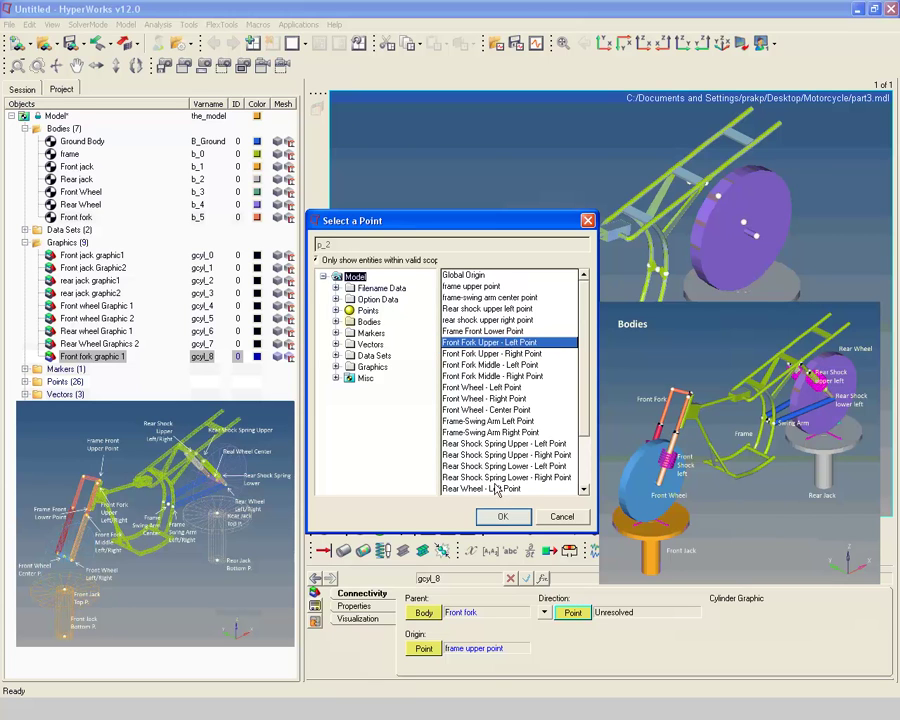
left_click(503, 516)
Step: Add a single cylinder graphic labelled "Front fork graphic 2" to the model
left_click_drag(582, 288, 556, 276, "ctrl")
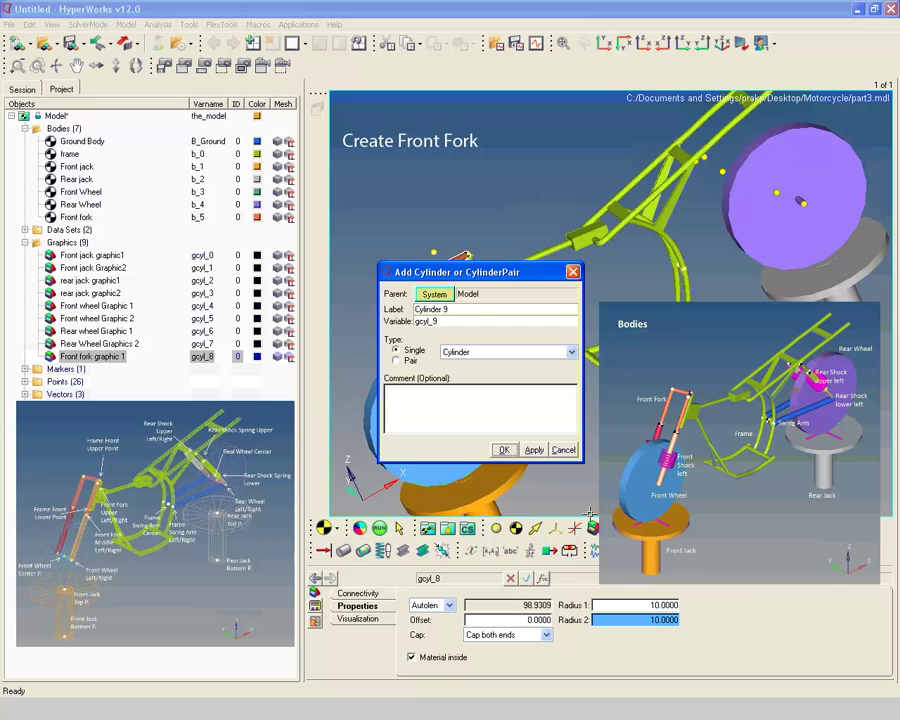
type("Front fork graphic 2")
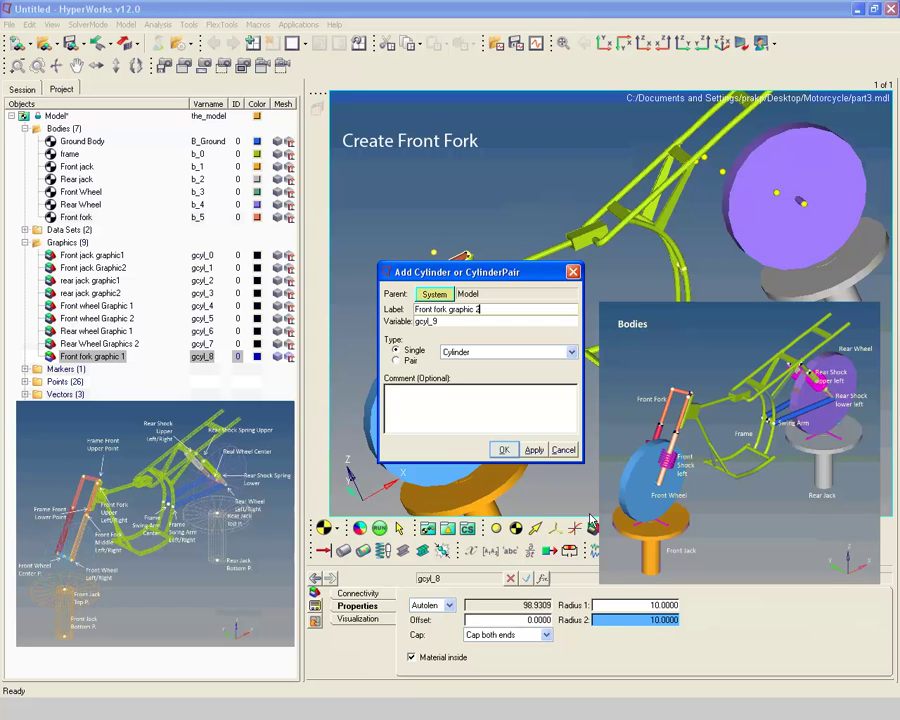
left_click(503, 449)
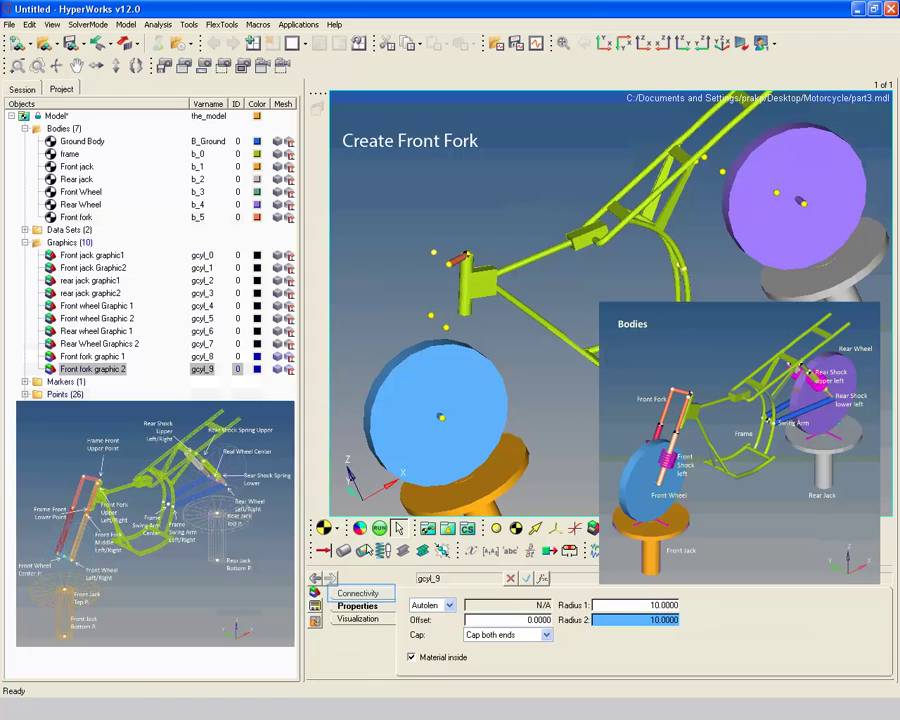
Step: Assign the Front fork body as the parent of Front fork graphic 2
left_click(362, 594)
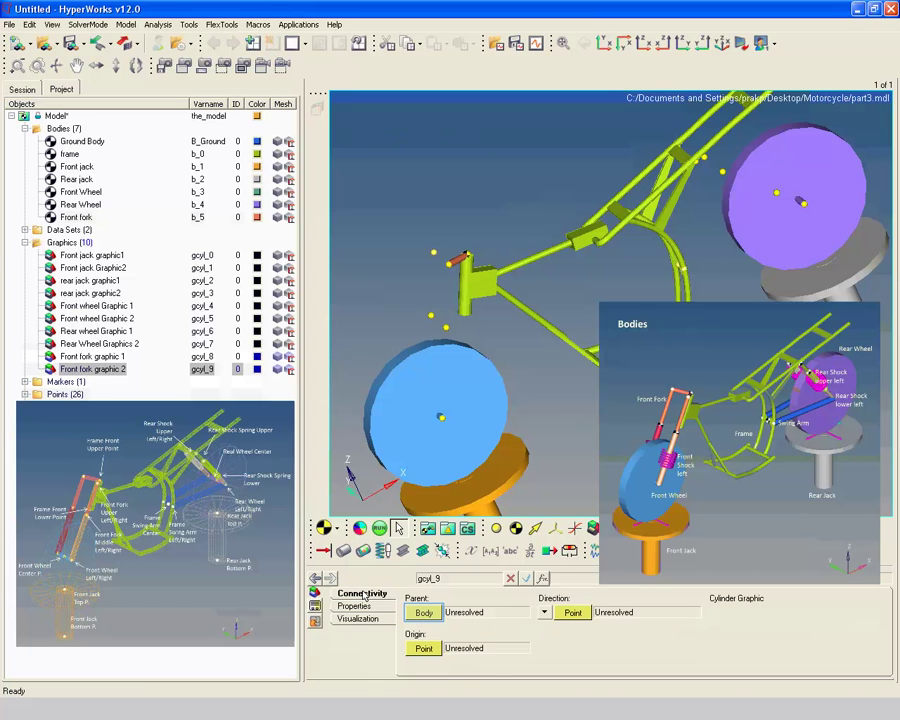
double_click(424, 611)
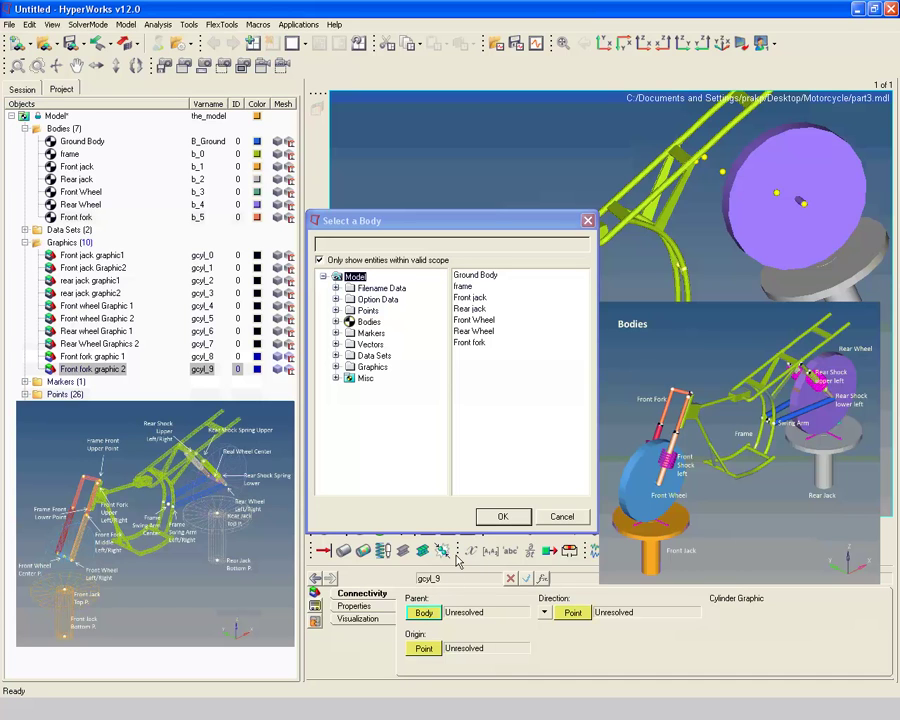
left_click(472, 344)
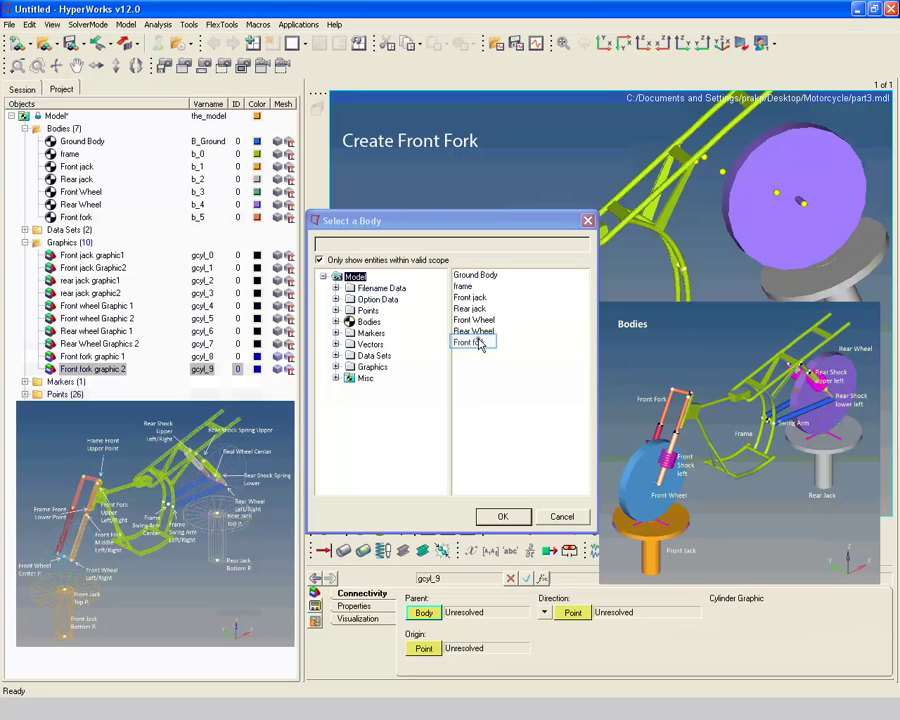
left_click(480, 344)
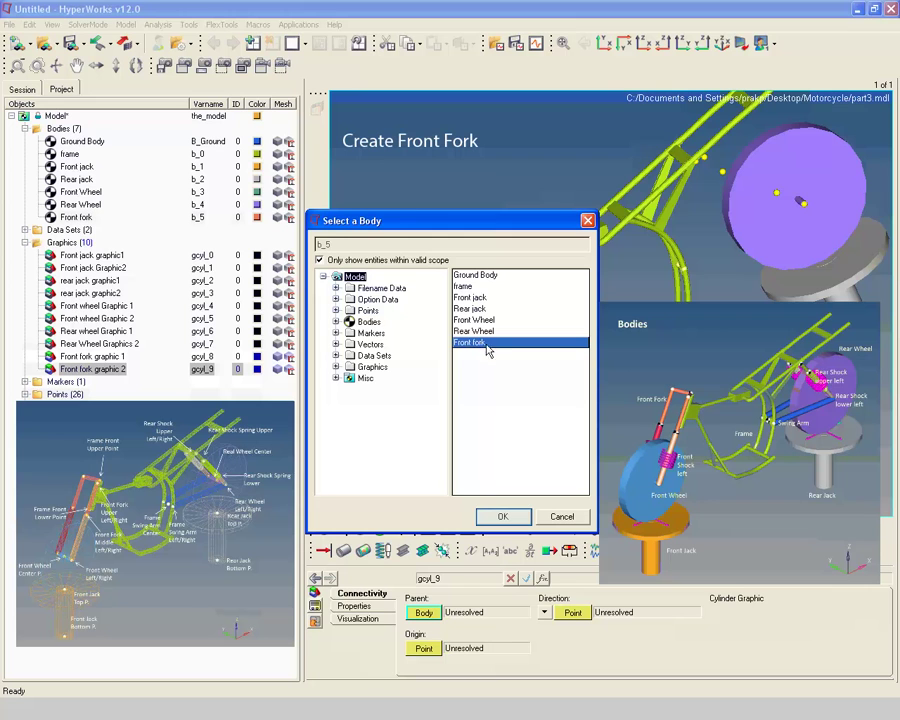
left_click(504, 522)
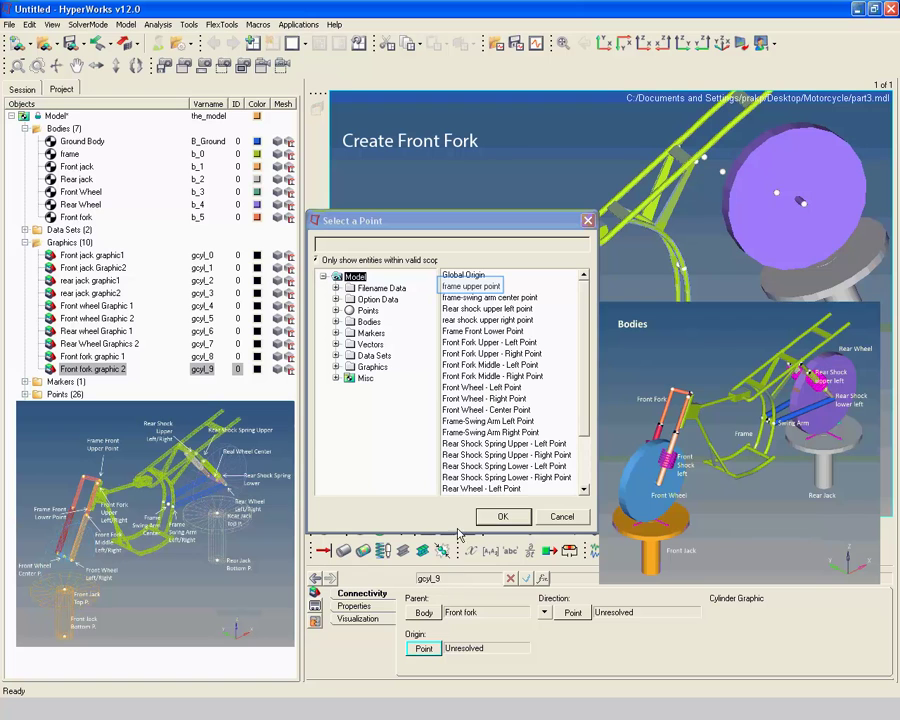
Step: Define Front fork graphic 2 from frame upper point towards Front Fork Upper - Right Point, with Radius 1 of 10
left_click(467, 287)
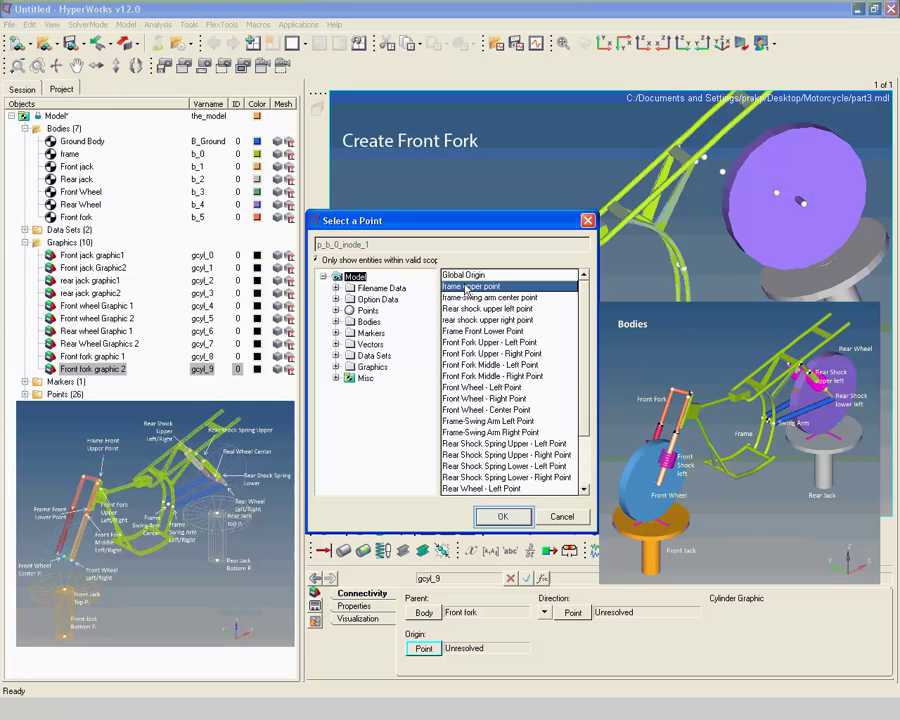
left_click(505, 516)
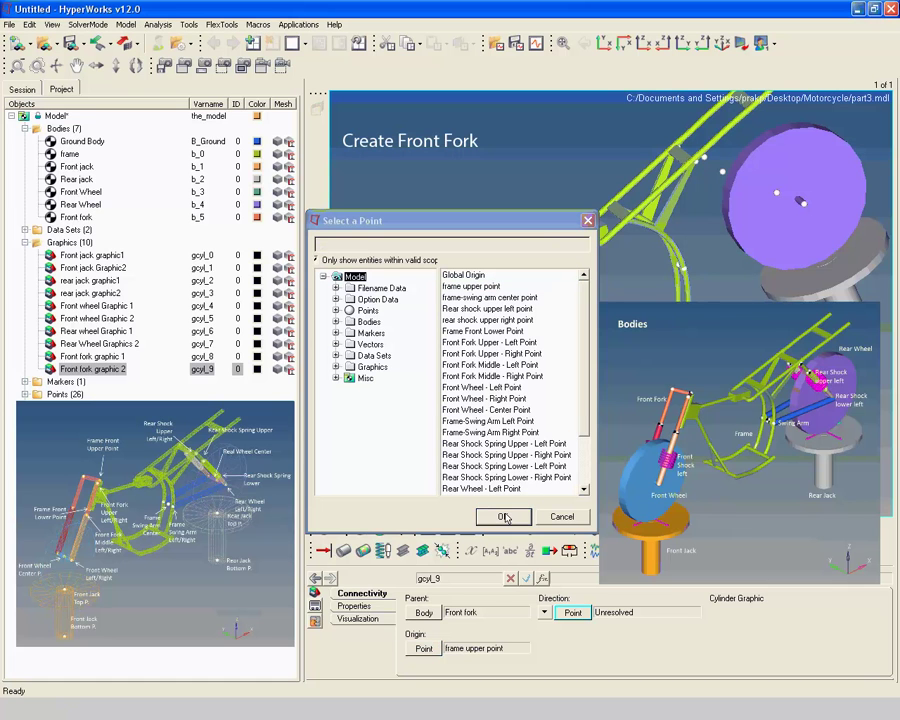
left_click(573, 613)
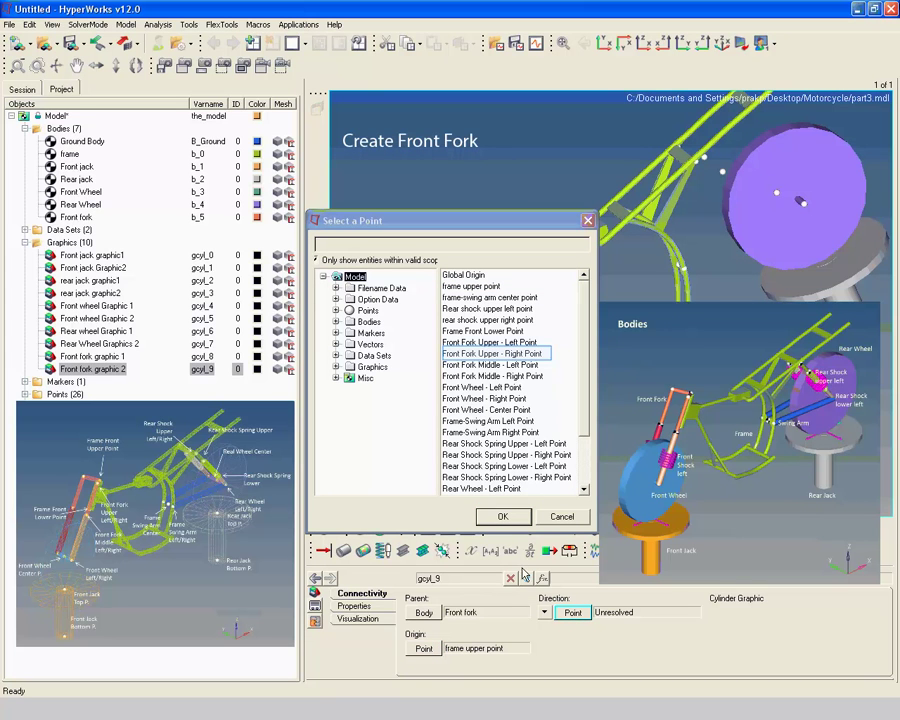
left_click(497, 354)
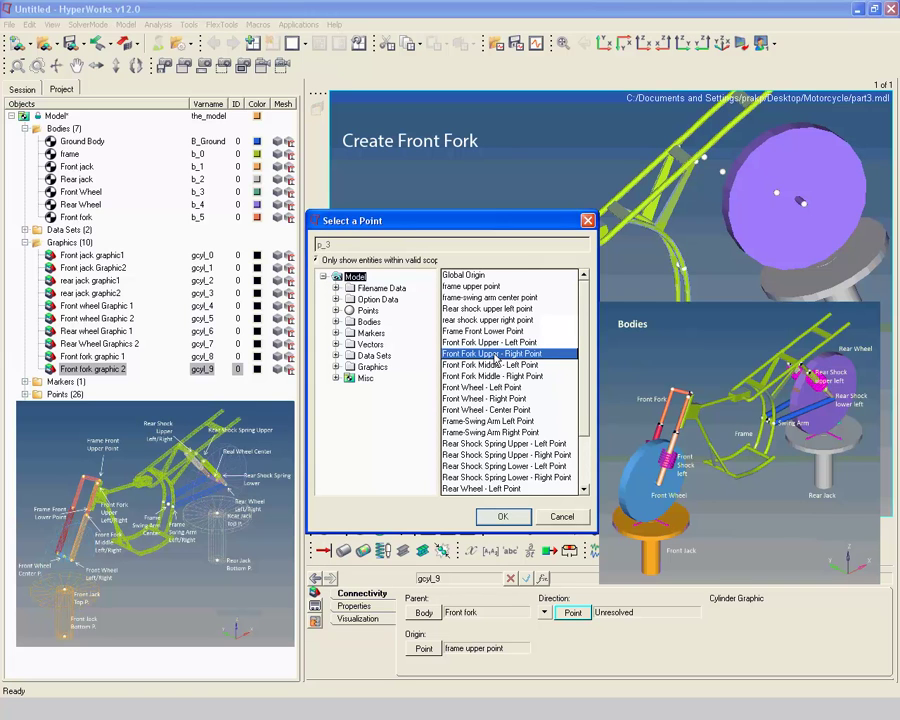
left_click(504, 516)
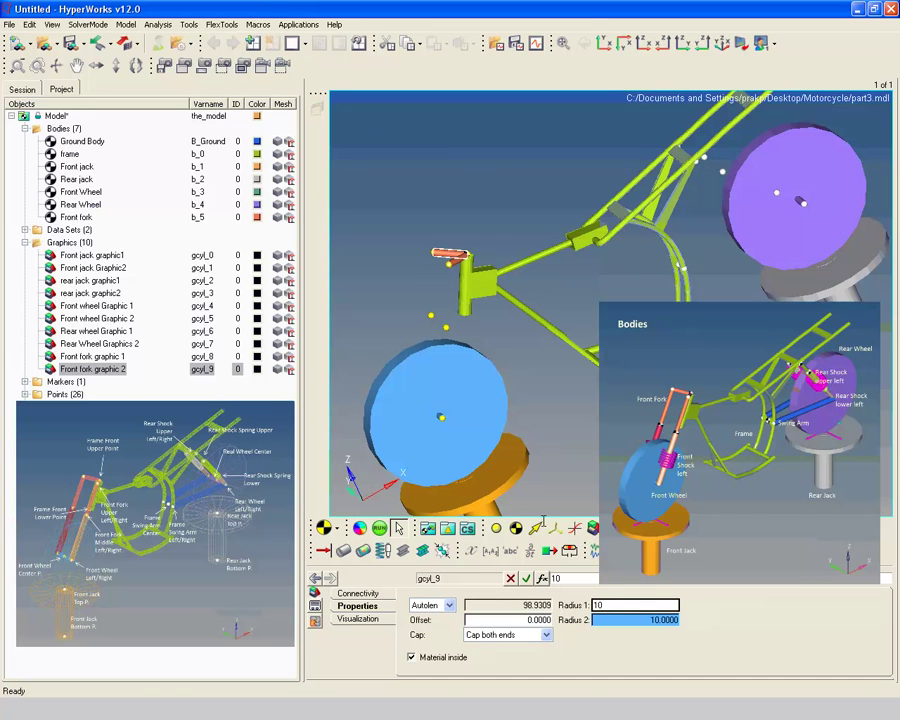
key("Return")
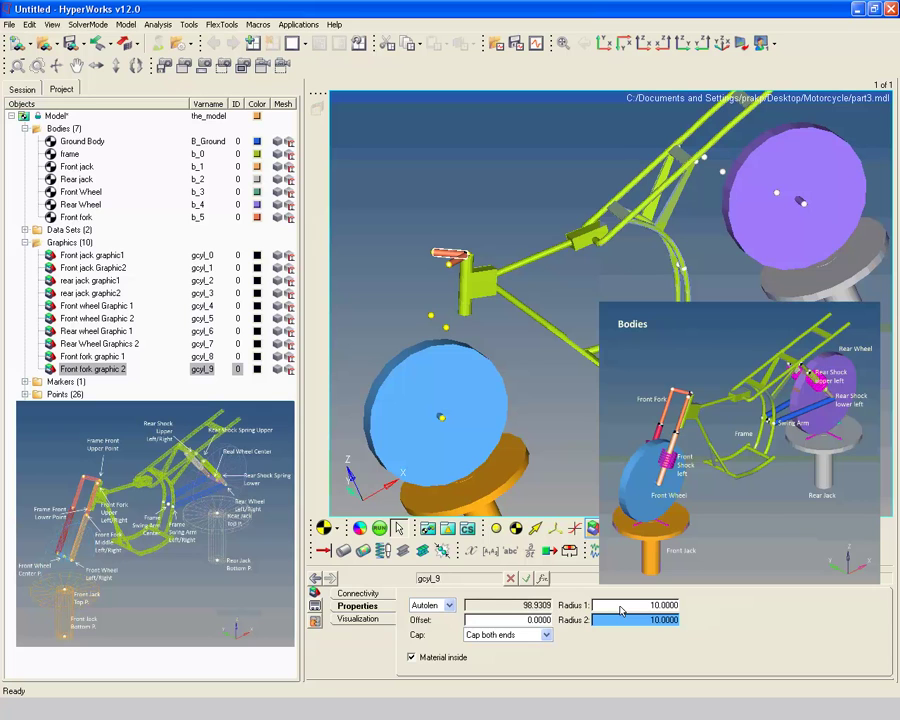
Step: Add a single cylinder graphic labelled "Front fork Graphic 3" to the model
left_click(592, 528)
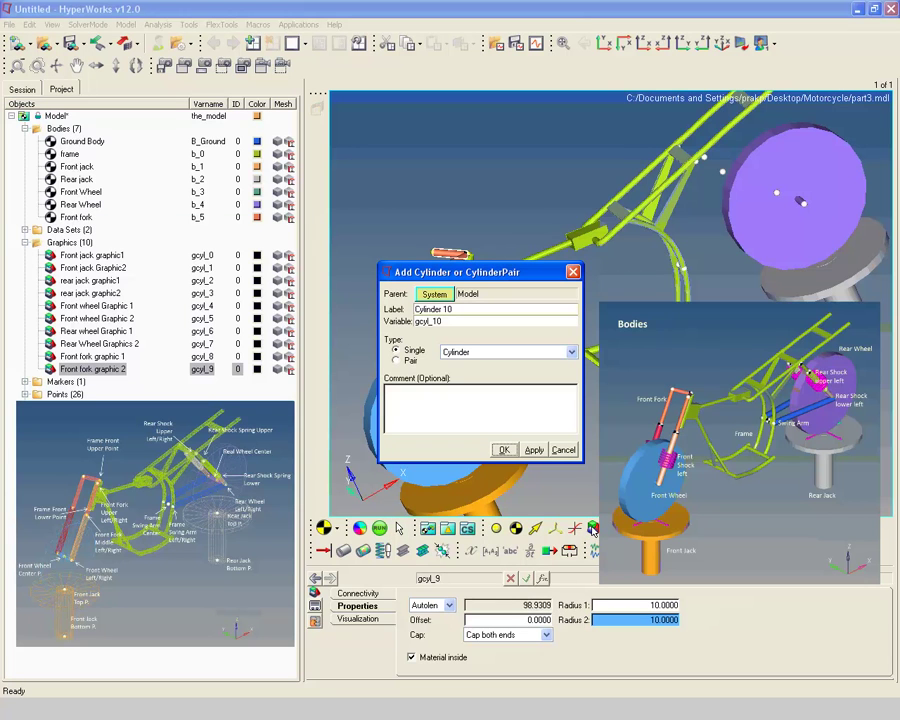
type("Front fork Graphic 3")
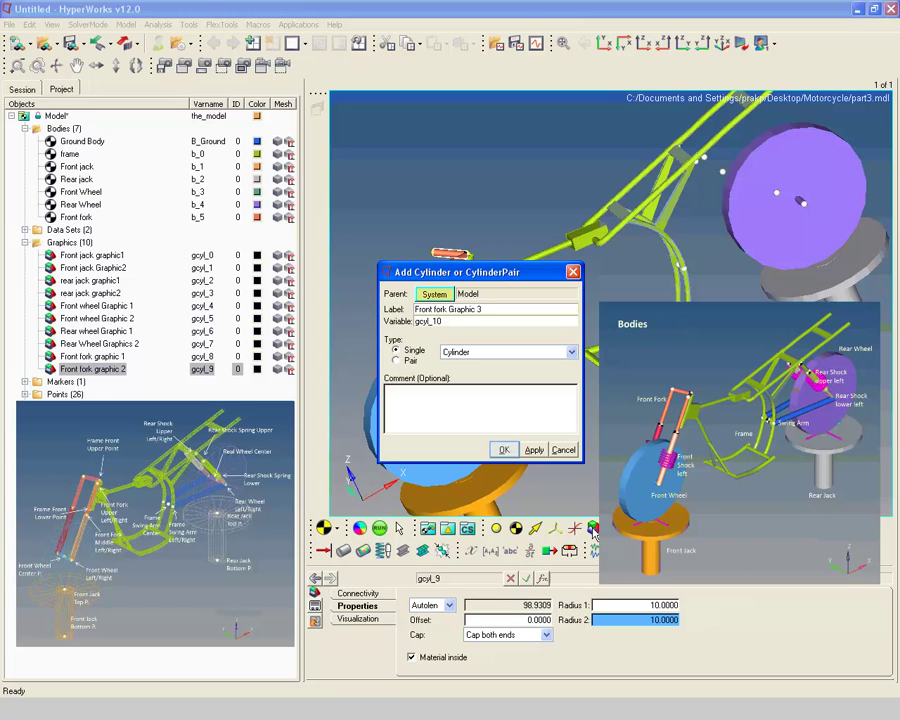
left_click(500, 450)
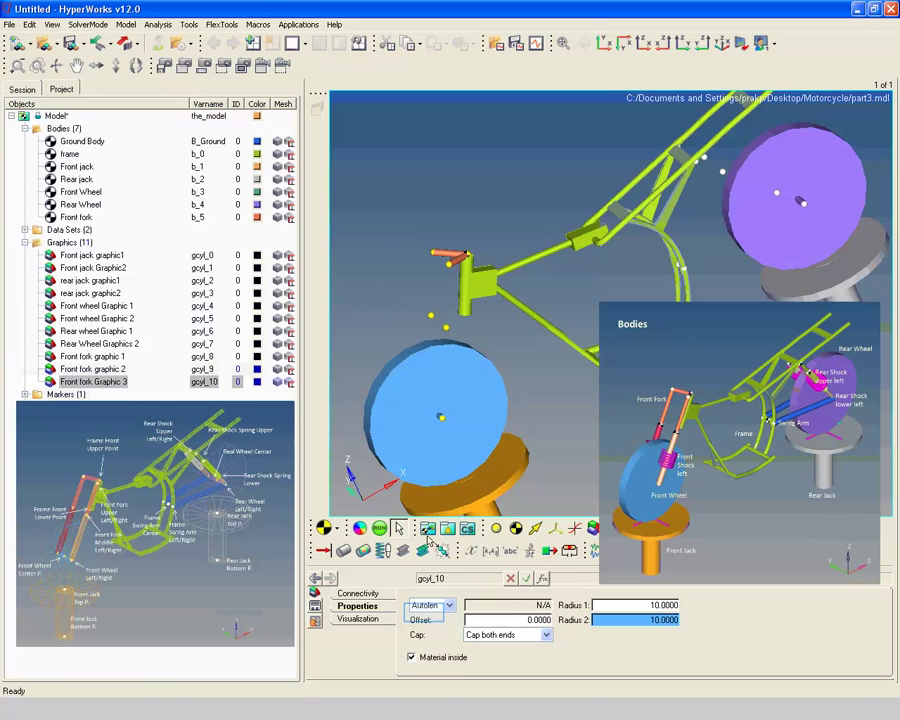
Step: Assign the Front fork body as the parent of Front fork Graphic 3
left_click(357, 593)
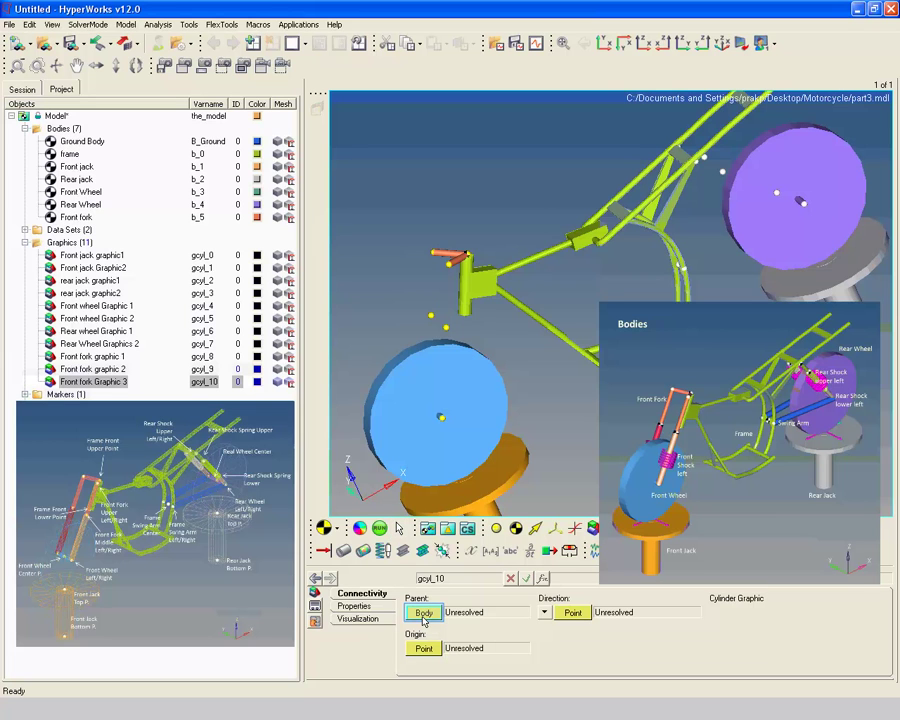
left_click(424, 613)
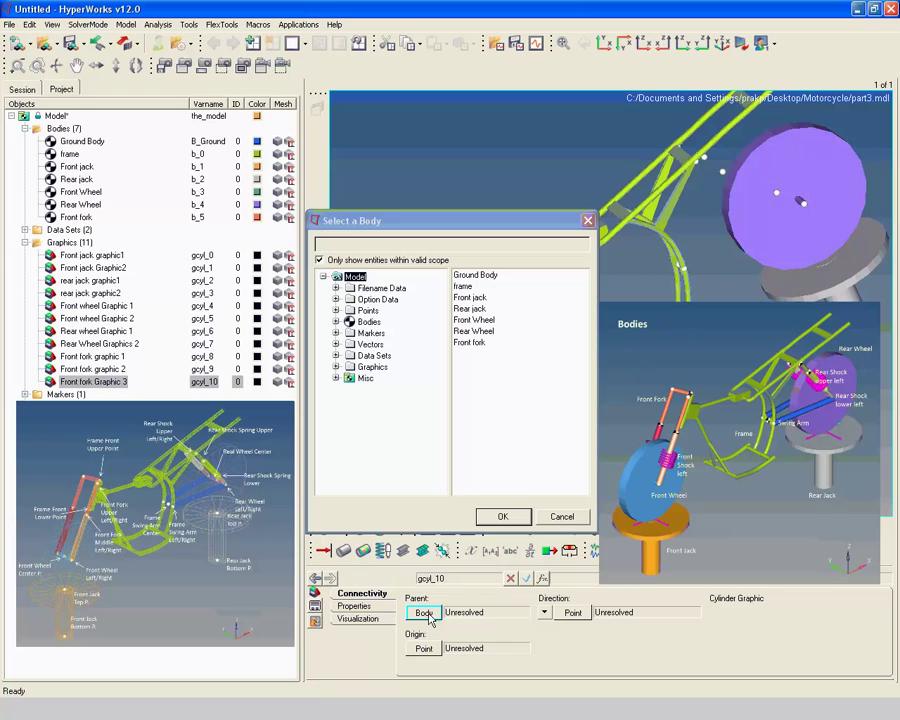
left_click(478, 364)
left_click(474, 344)
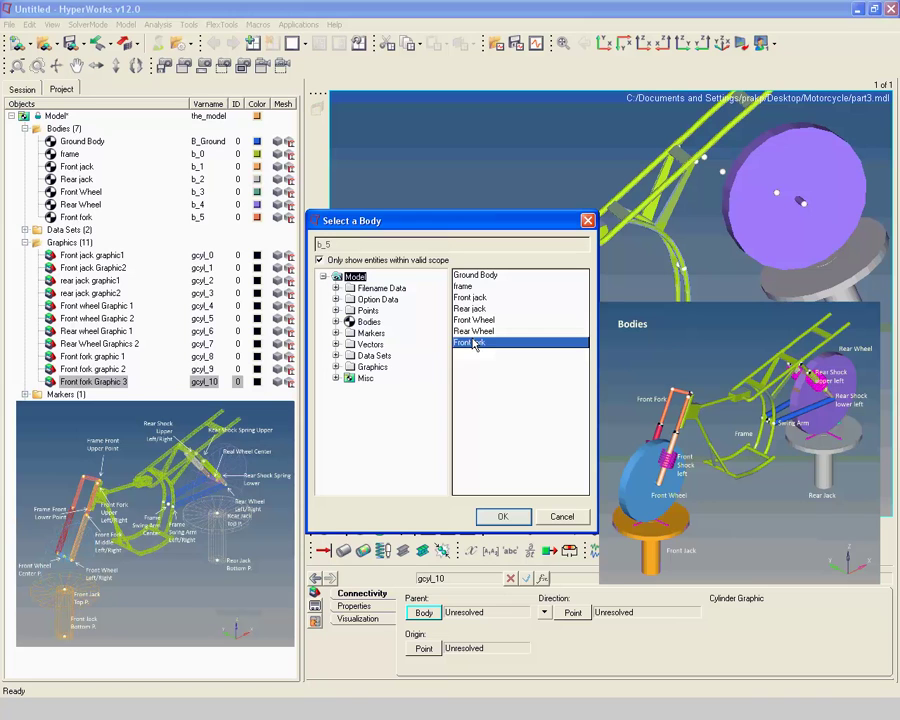
left_click(505, 517)
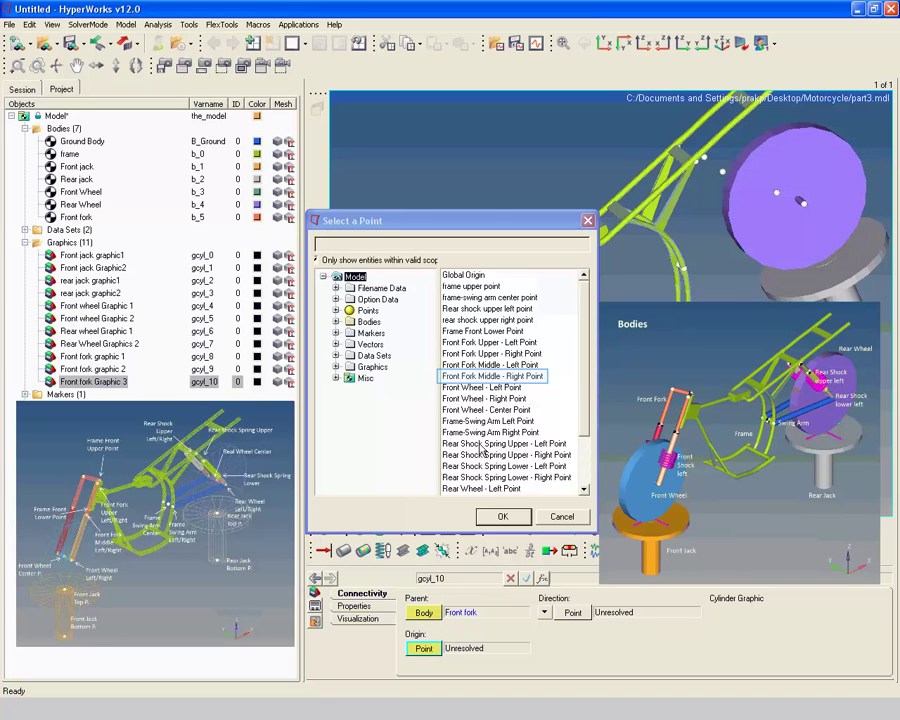
Step: Set Front fork Graphic 3's origin to Front Fork Middle - Right Point and its direction to Front Fork Upper - Right Point
left_click(483, 378)
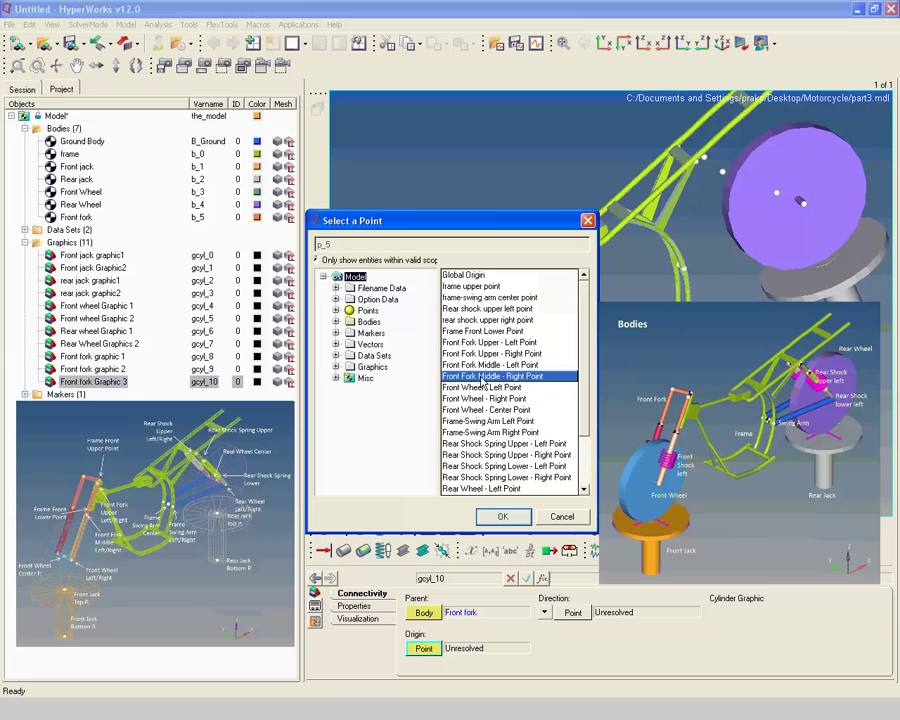
left_click(508, 518)
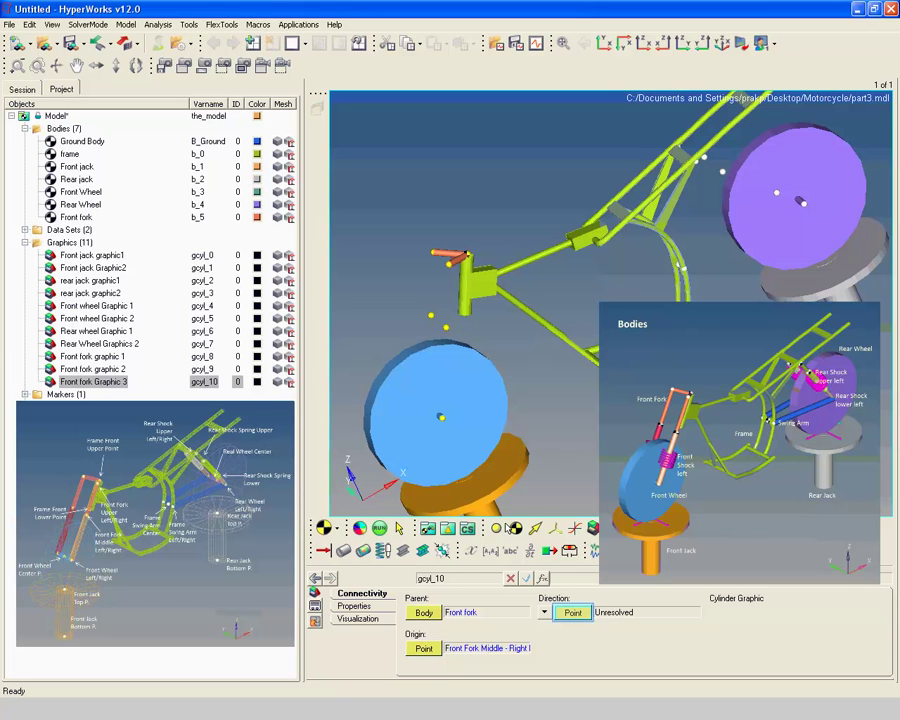
left_click(572, 612)
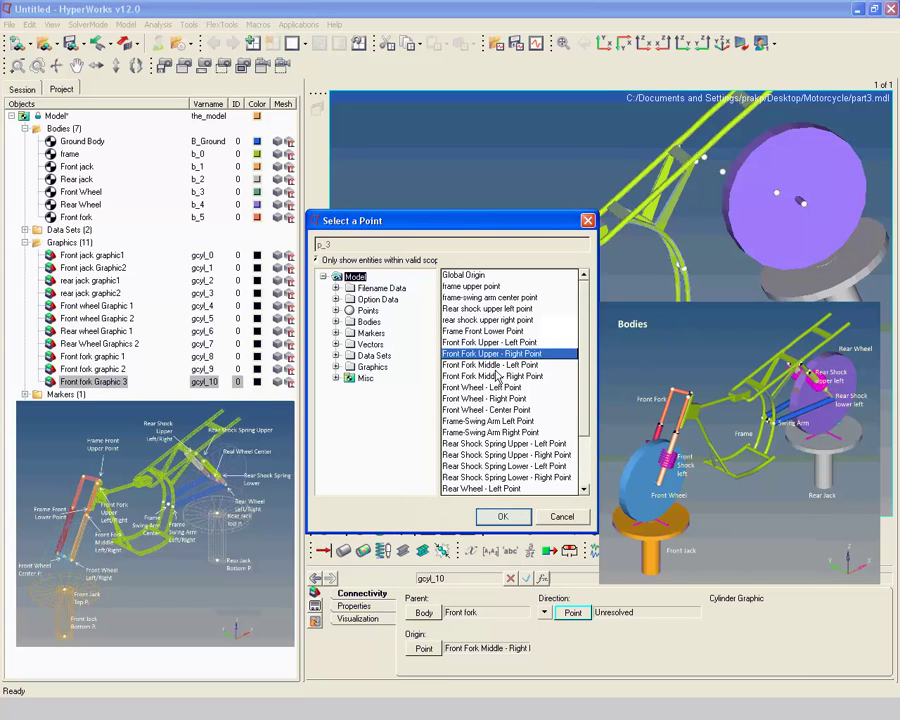
left_click(504, 517)
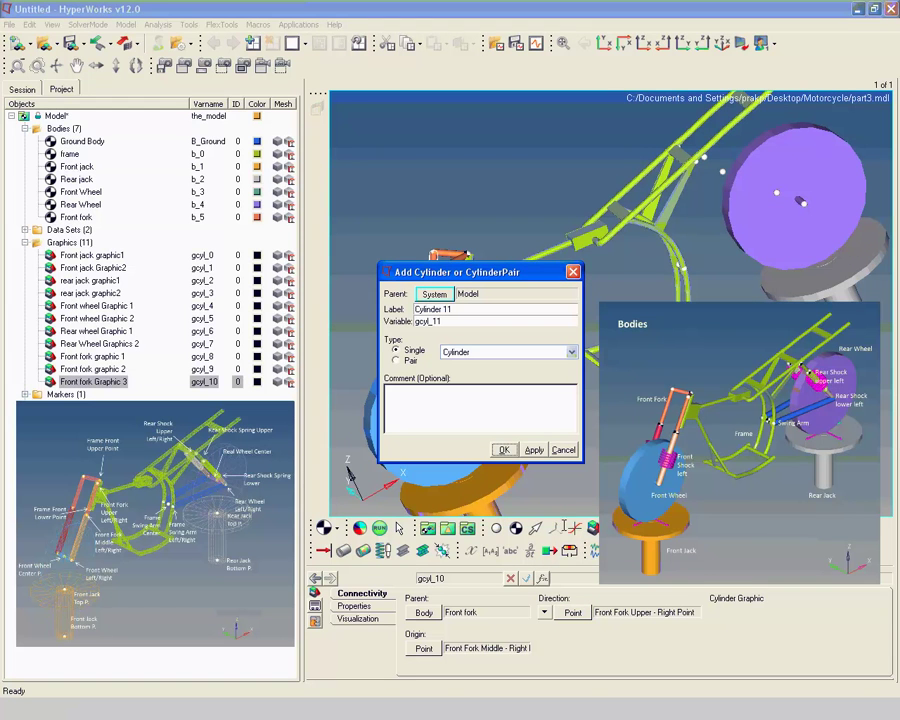
Step: Add a single cylinder graphic labelled "Front fork graphic 4" to the model
left_click_drag(467, 312, 356, 334)
type("Front fork graphic 4")
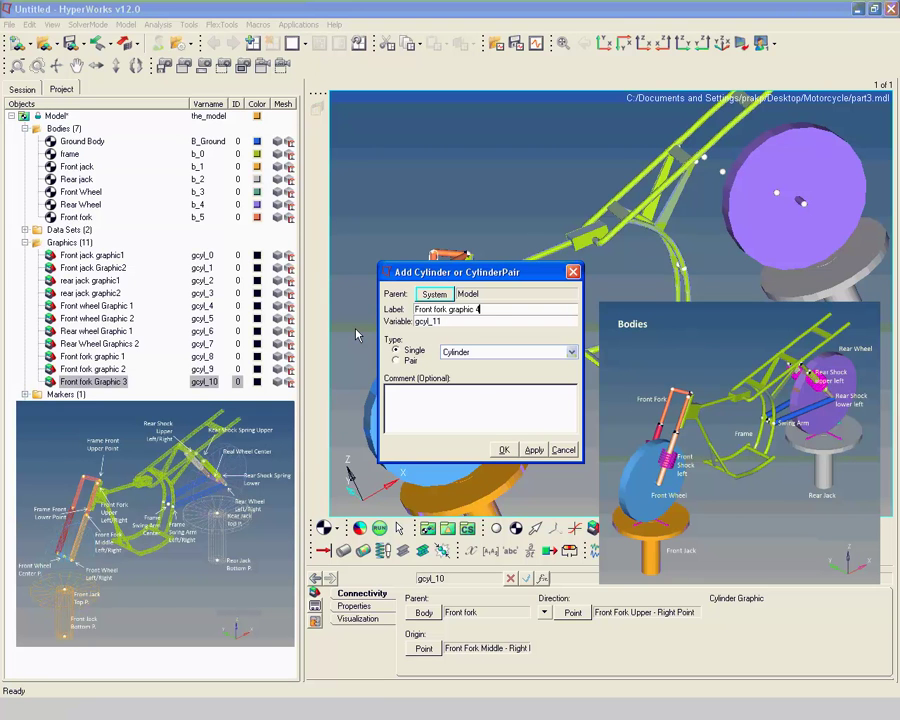
key("Return")
left_click(504, 449)
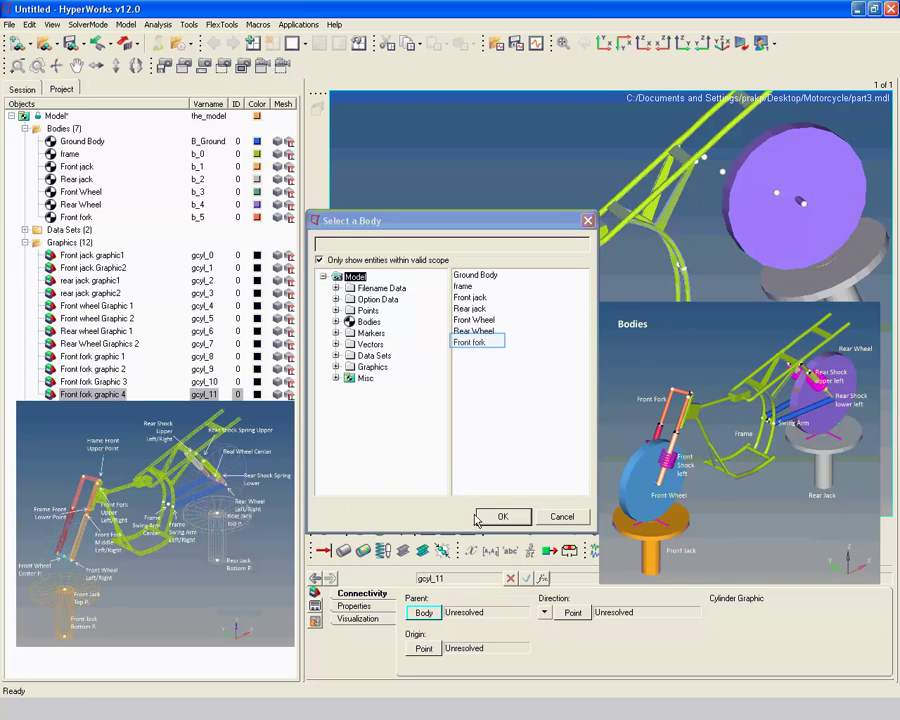
Step: Assign the Front fork body as Front fork graphic 4's parent and Front Fork Middle - Left Point as its origin
left_click(470, 342)
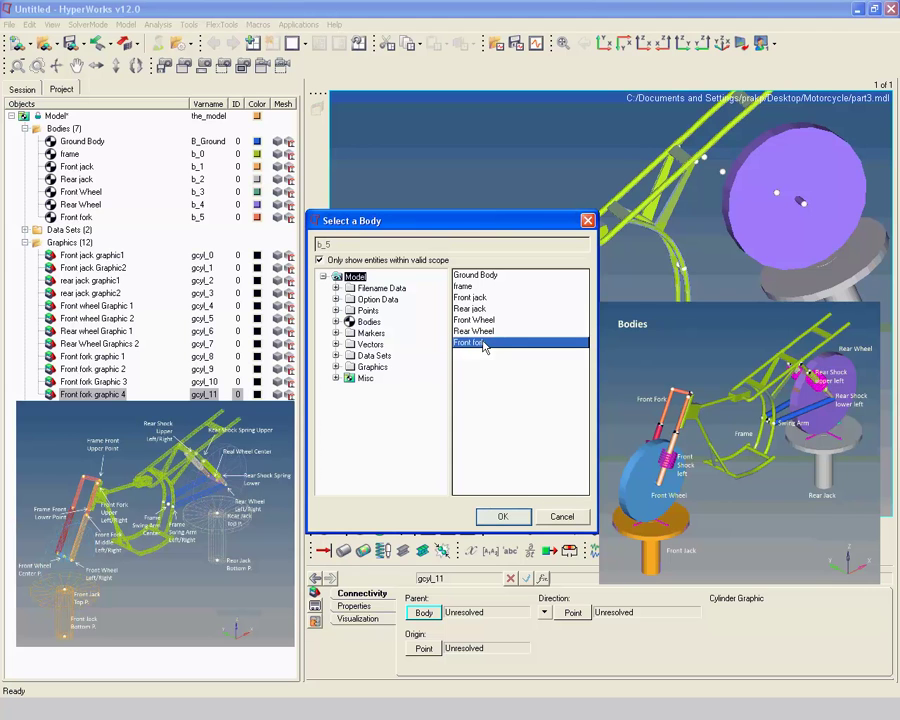
left_click(491, 518)
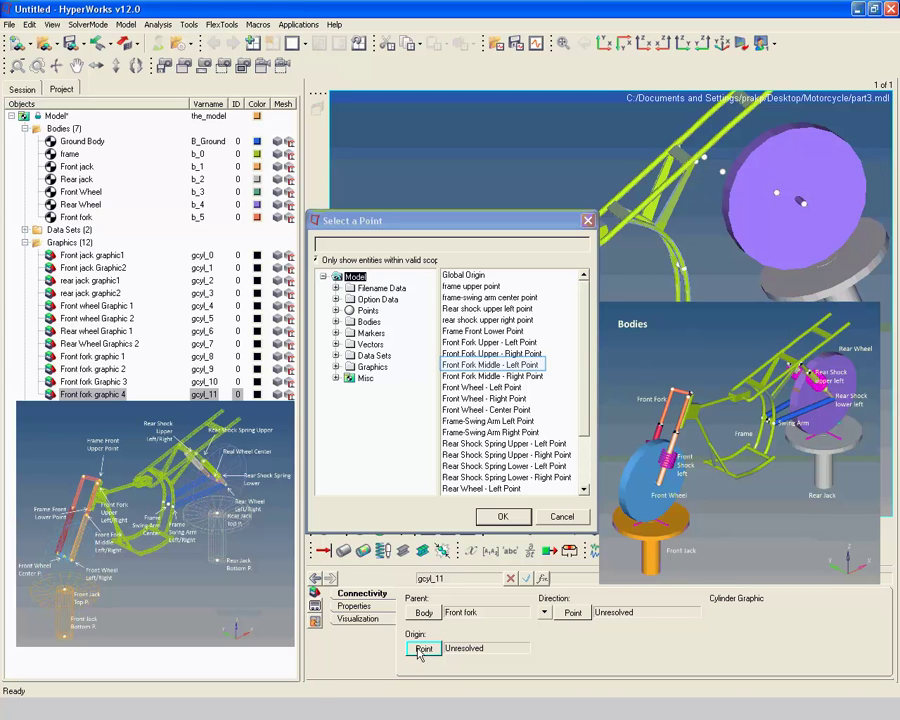
left_click(506, 365)
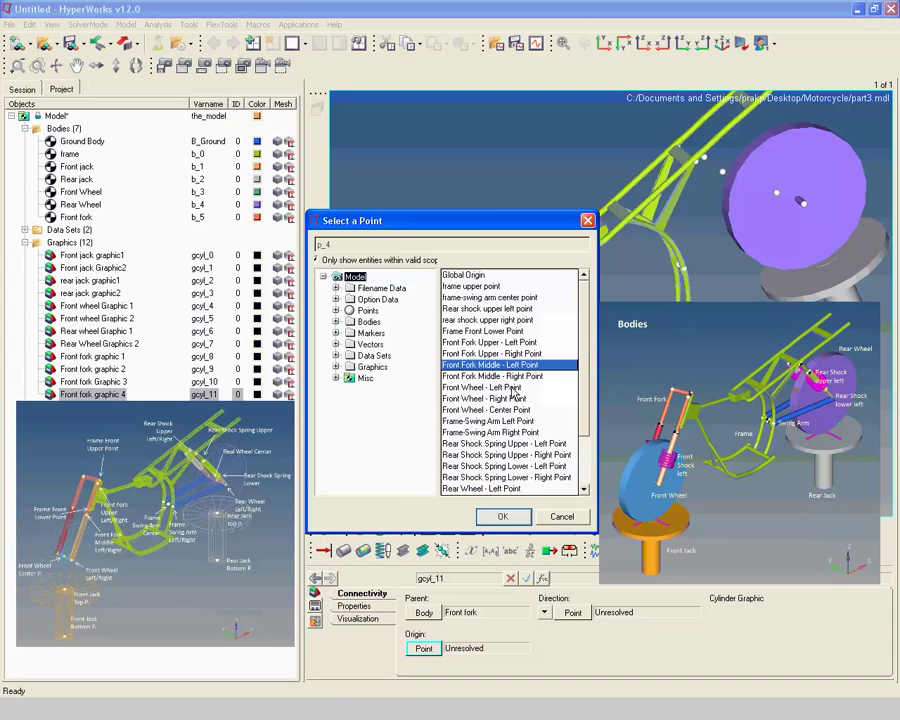
left_click(517, 517)
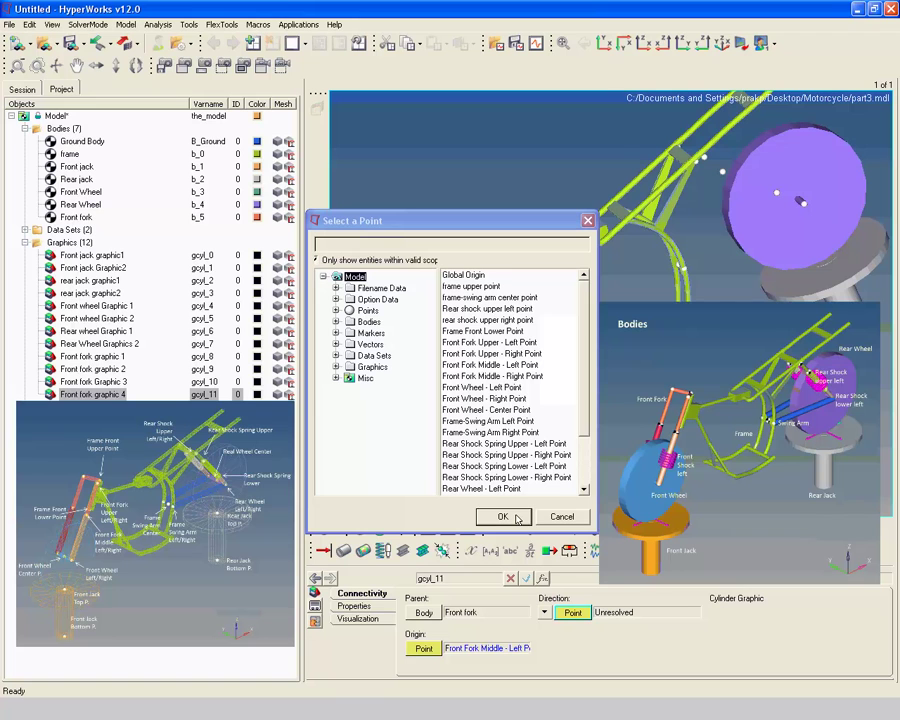
Step: Set Front fork graphic 4's direction to Front Fork Upper - Left Point
left_click(578, 613)
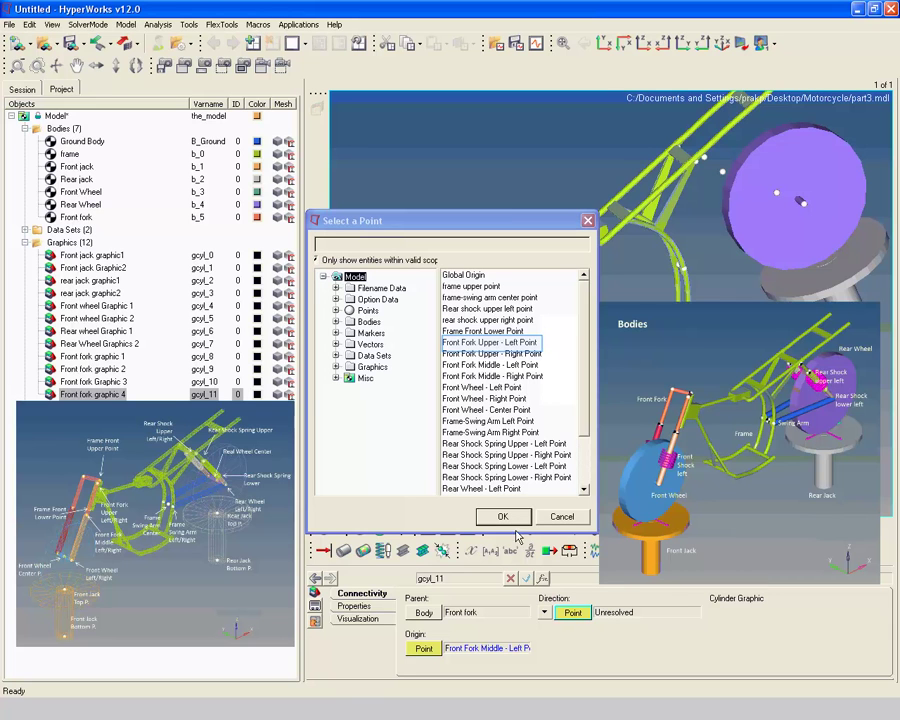
left_click(503, 346)
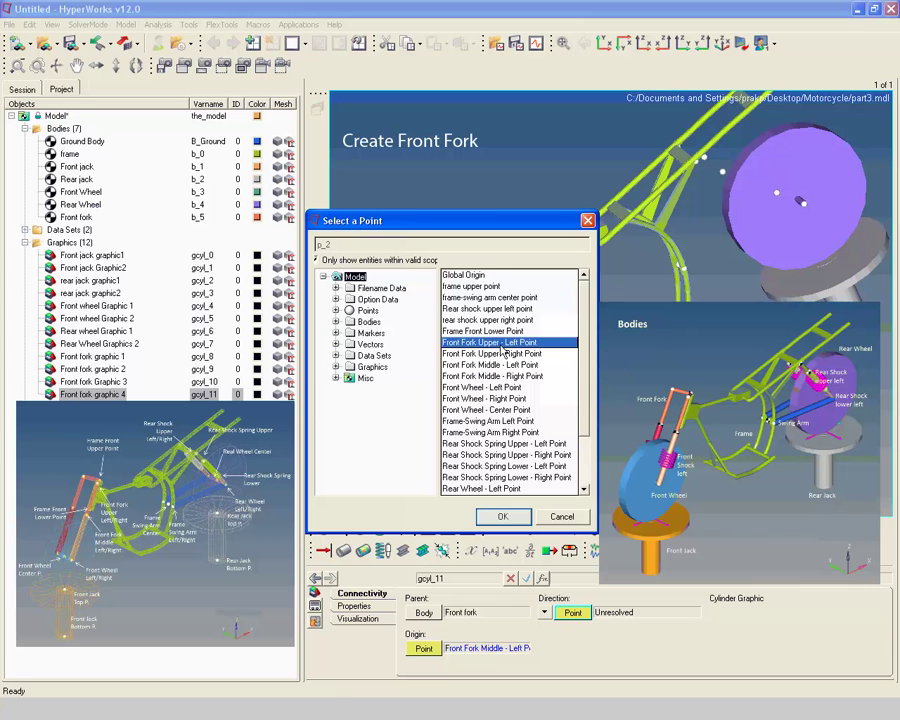
left_click(503, 516)
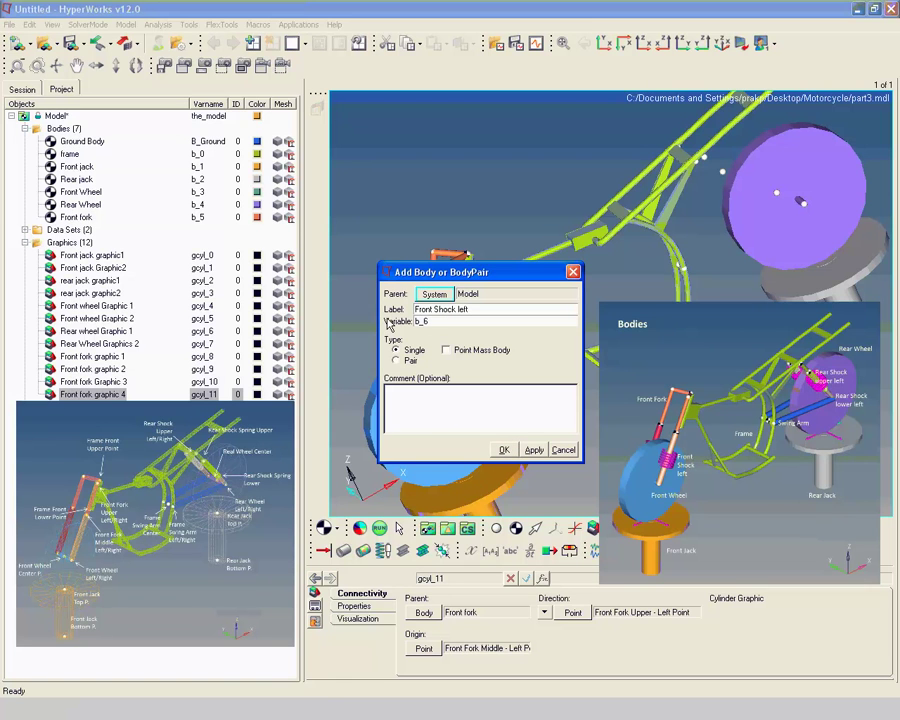
Step: Add a single body labelled "Front Shock left" with its center of mass coordinate system originating at Front Fork Middle - Left Point
key("Tab")
left_click(504, 449)
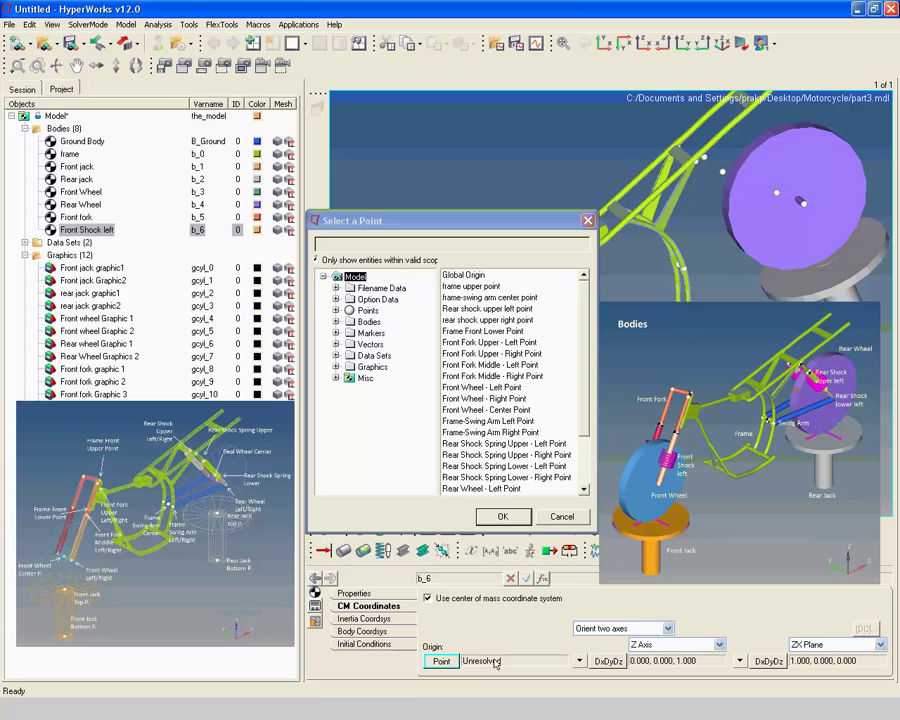
left_click(441, 662)
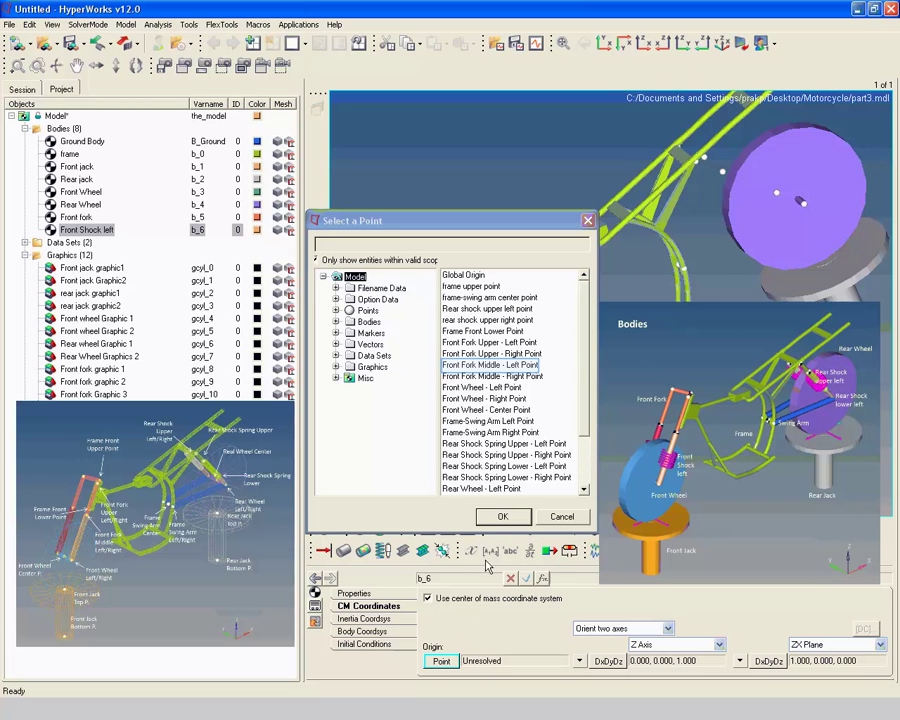
left_click(497, 368)
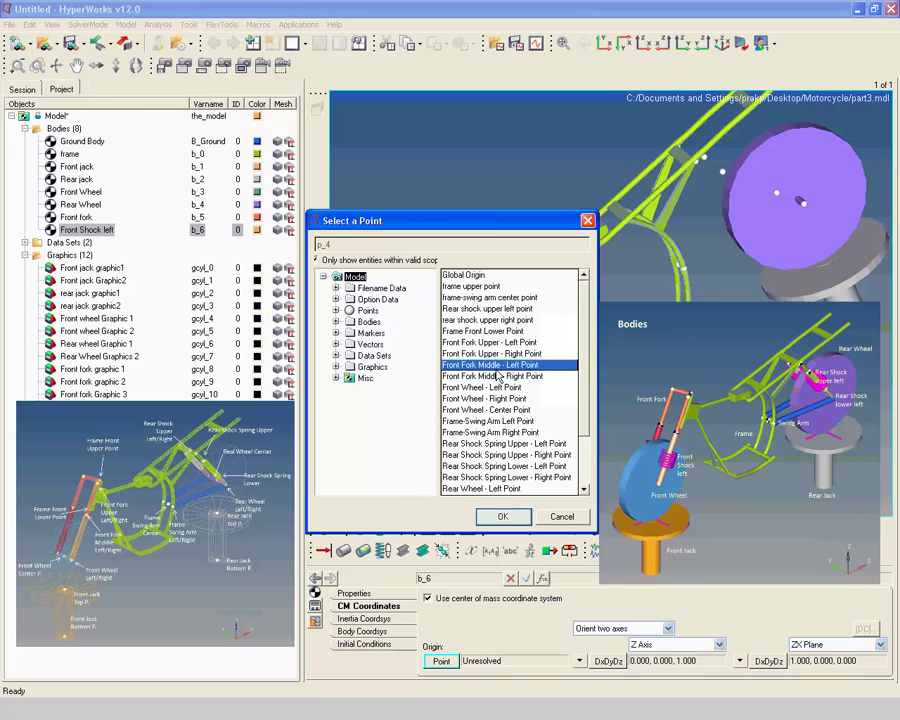
left_click(499, 517)
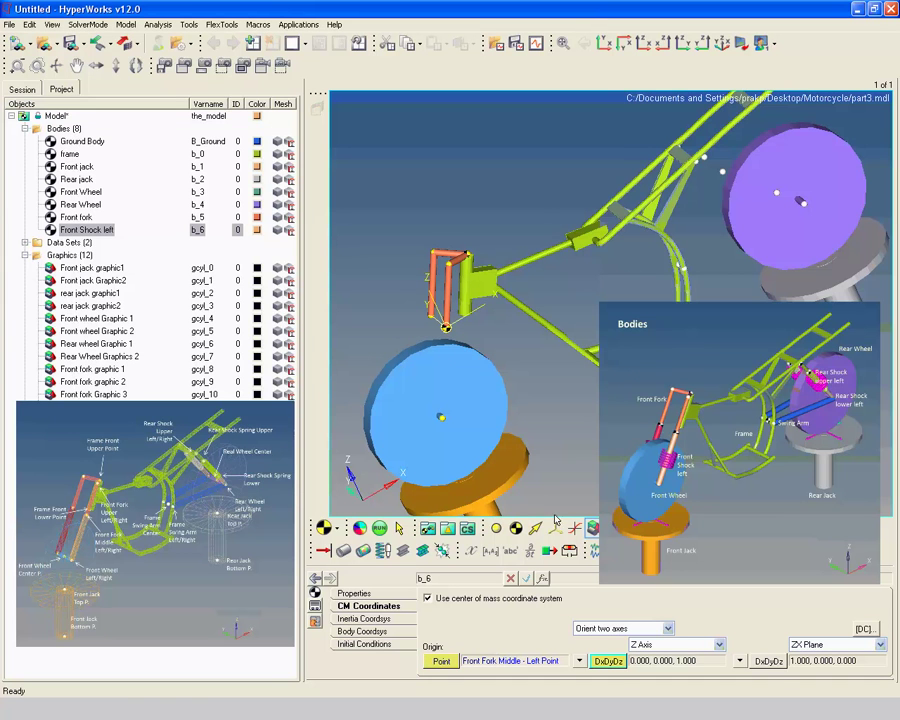
Step: Add a single cylinder graphic labelled "Front shock left graphic" to the model
left_click(592, 530)
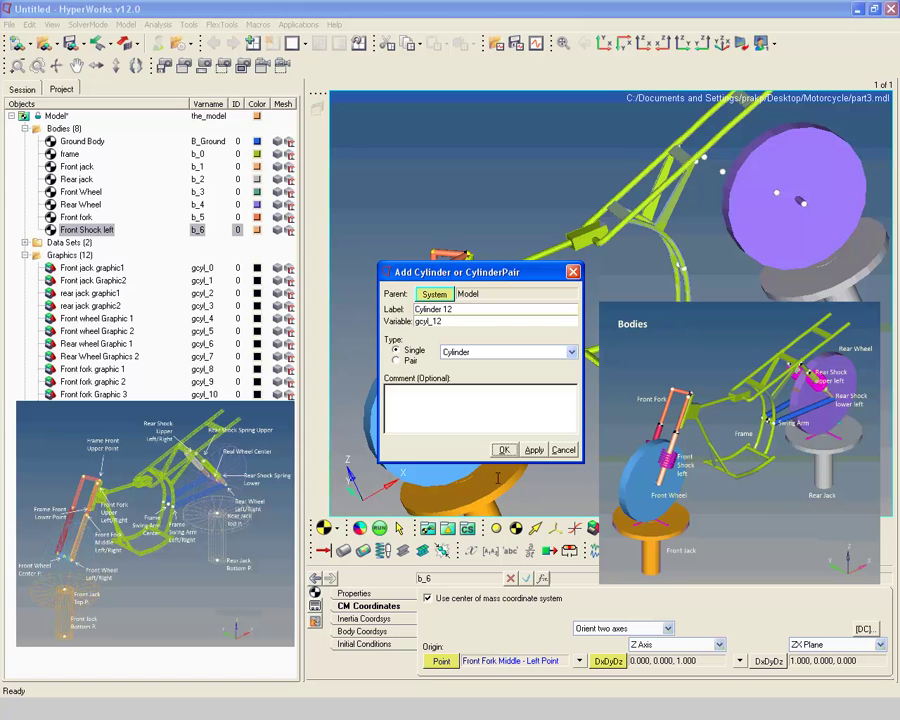
left_click_drag(465, 312, 381, 318)
type("Front shock left graphic")
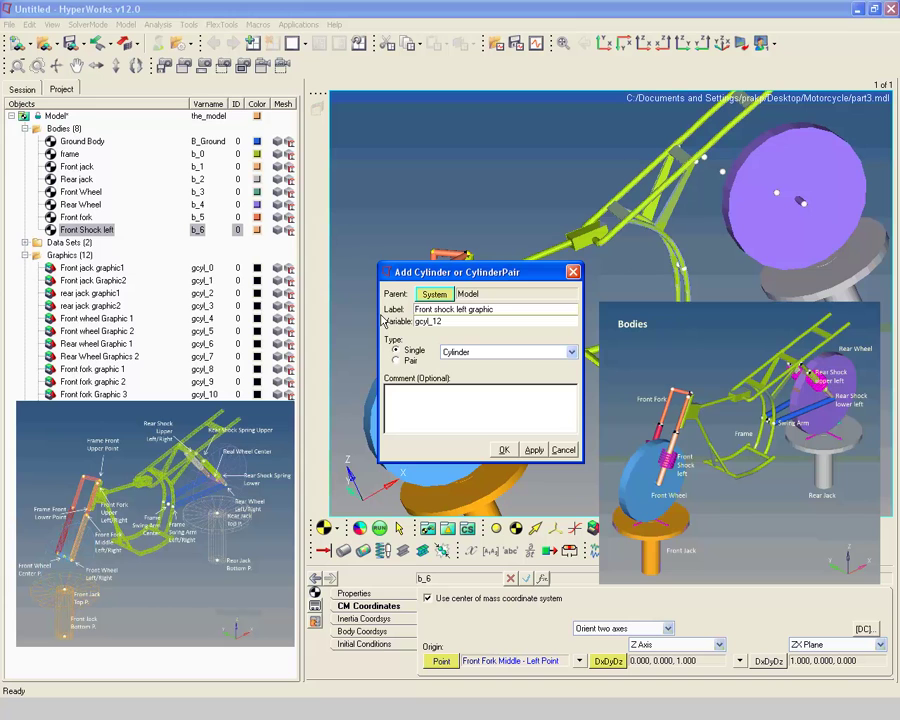
key("Return")
left_click(503, 450)
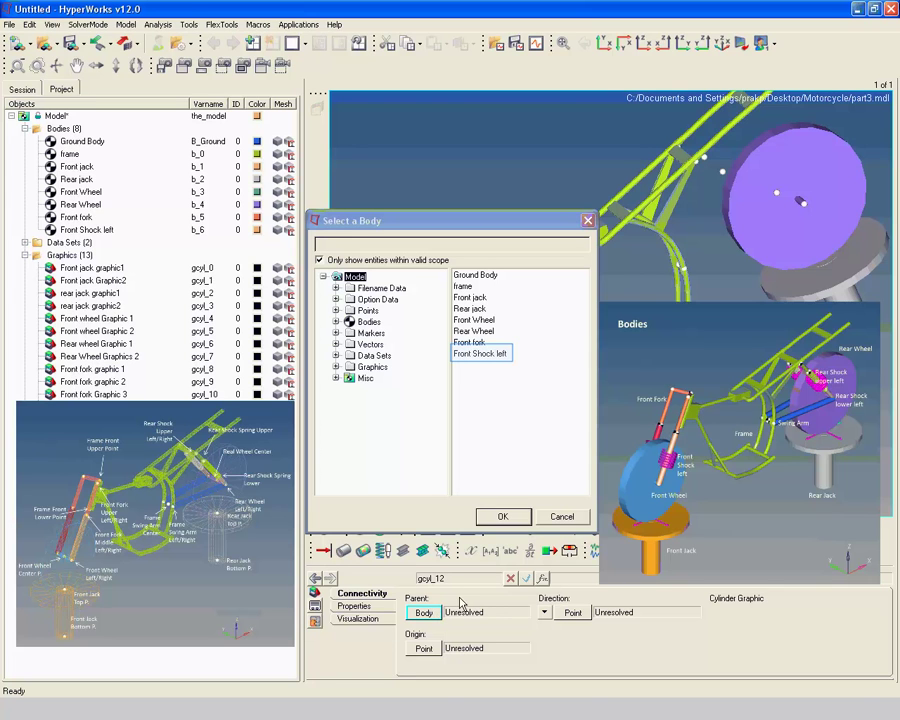
Step: Assign the Front Shock left body as Front shock left graphic's parent and Front Fork Middle - Left Point as its origin
left_click(490, 354)
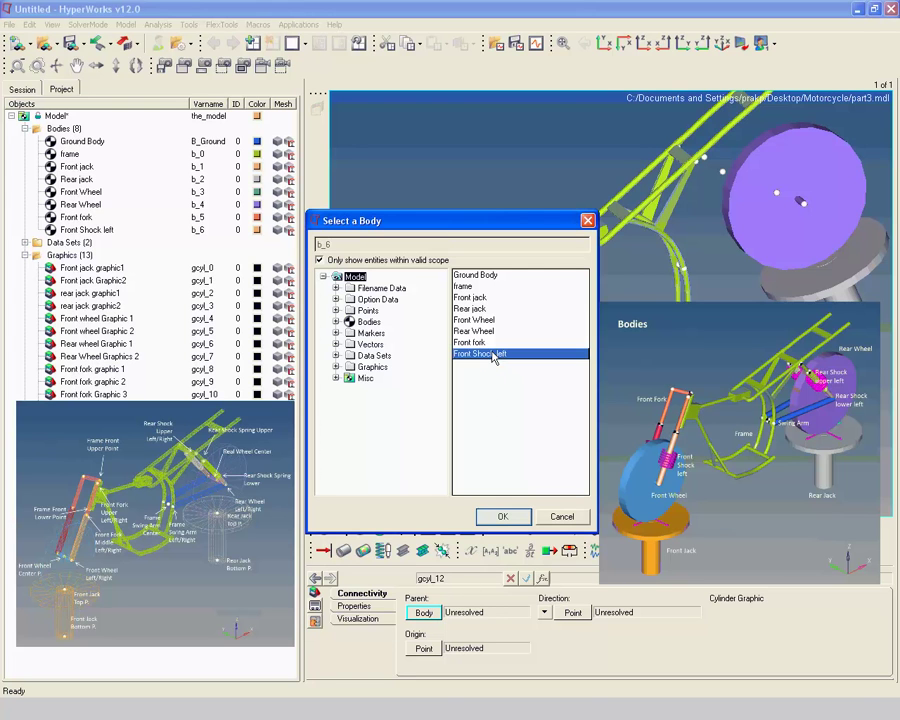
left_click(505, 516)
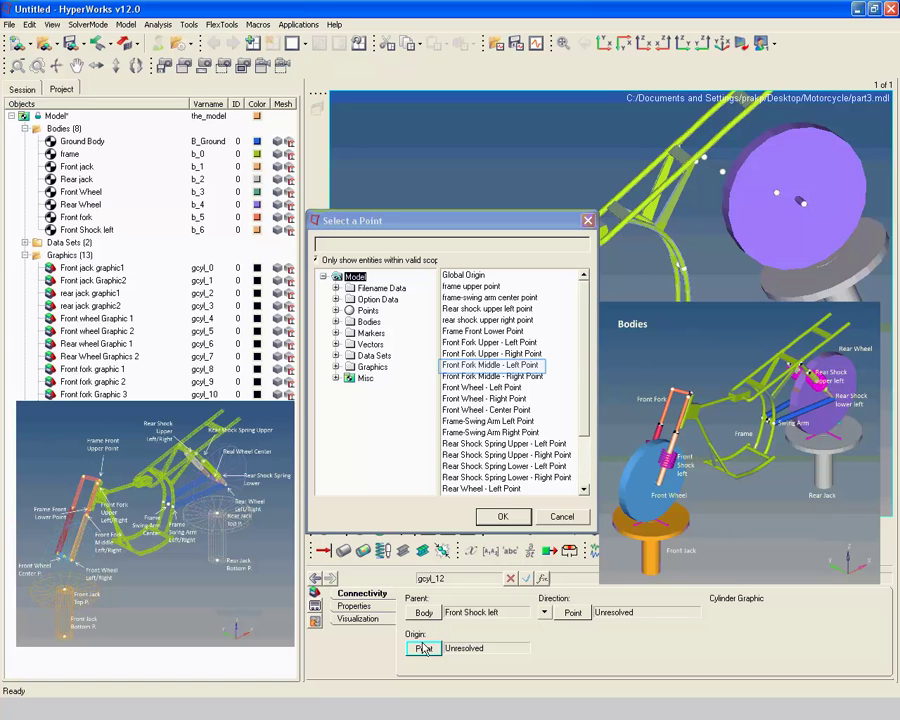
left_click(511, 365)
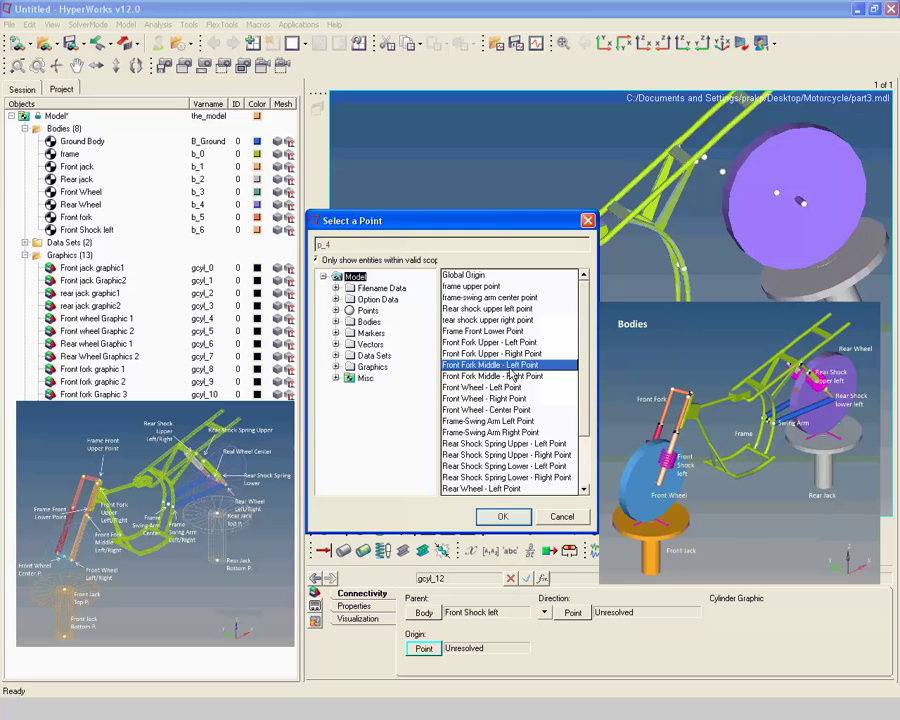
left_click(503, 517)
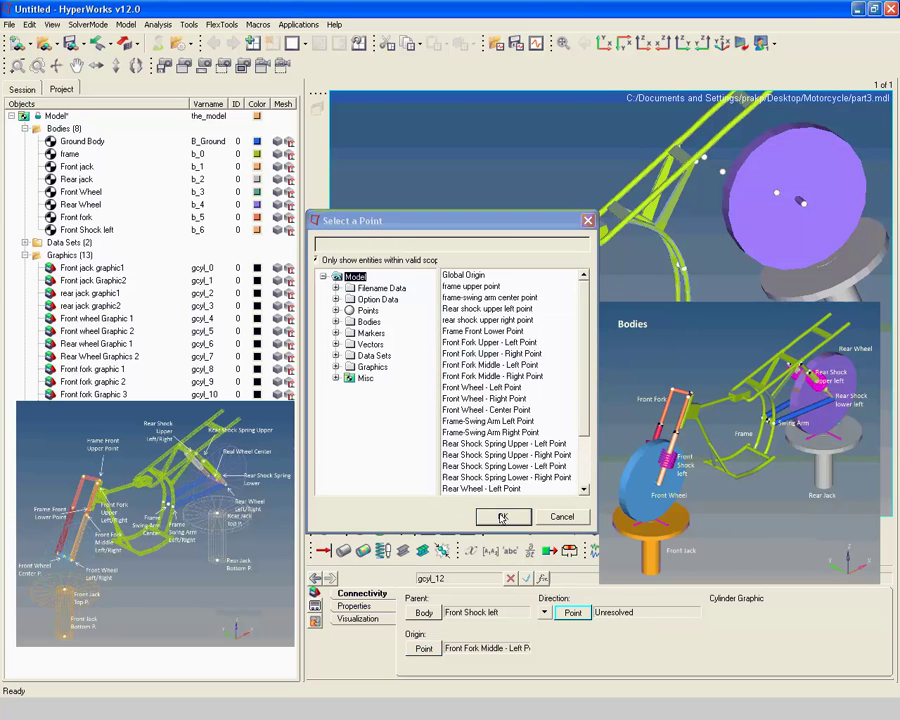
Step: Set Front shock left graphic's direction to Front Wheel - Left Point
left_click(575, 614)
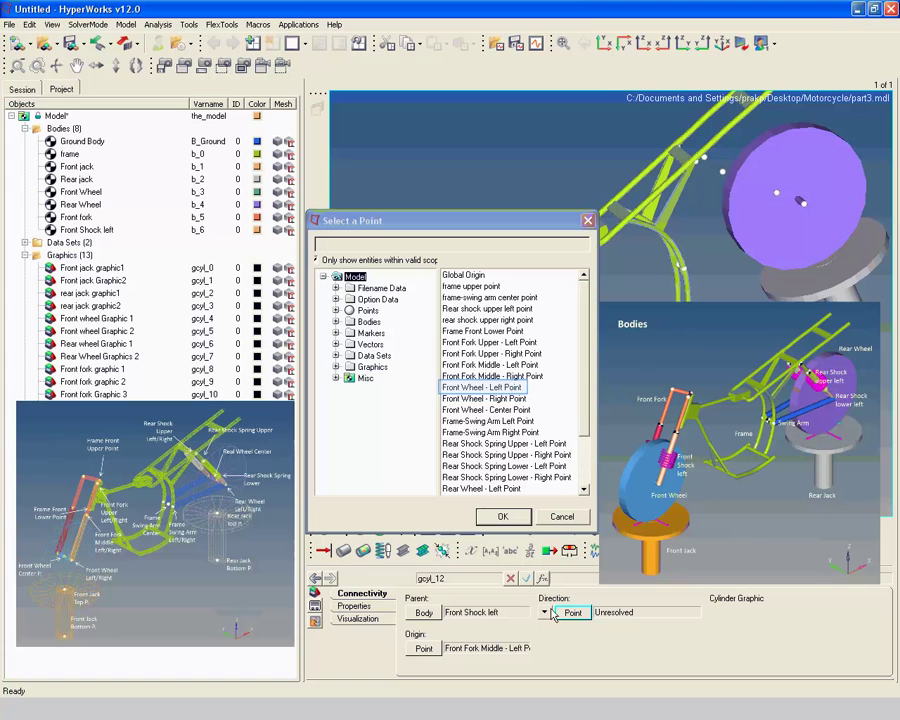
left_click(495, 388)
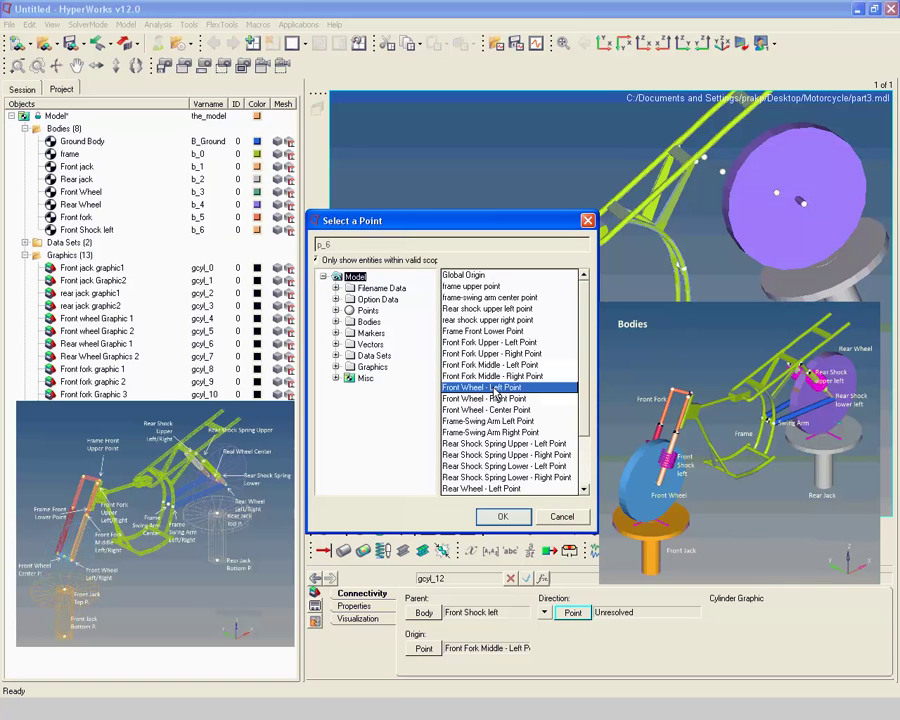
left_click(503, 516)
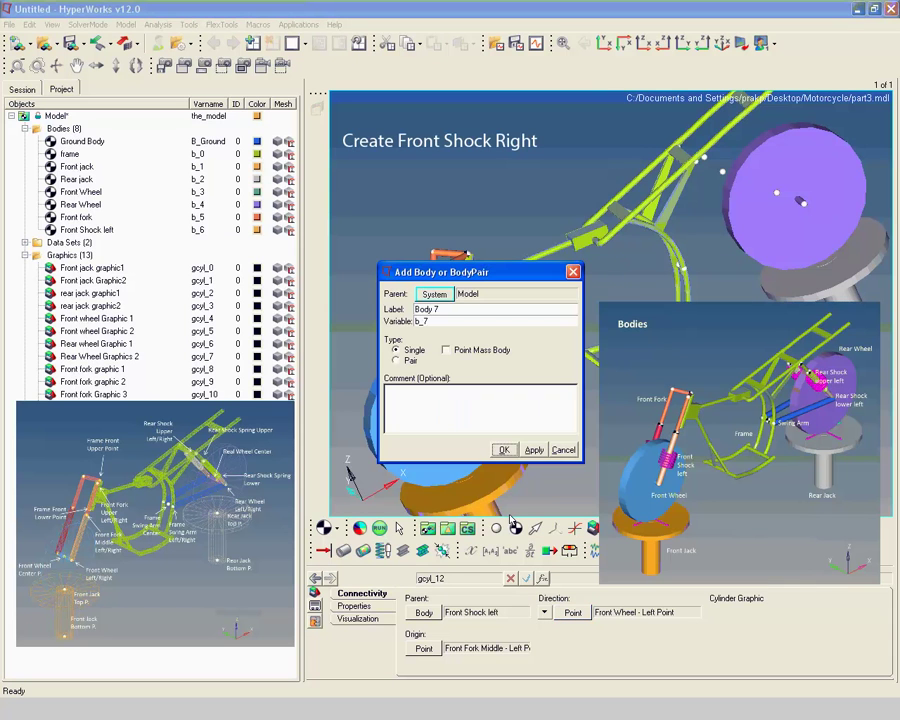
Step: Add a single body labelled "front shock right" with its center of mass coordinate system originating at Front Fork Middle - Right Point
triple_click(458, 309)
type("front shock righ")
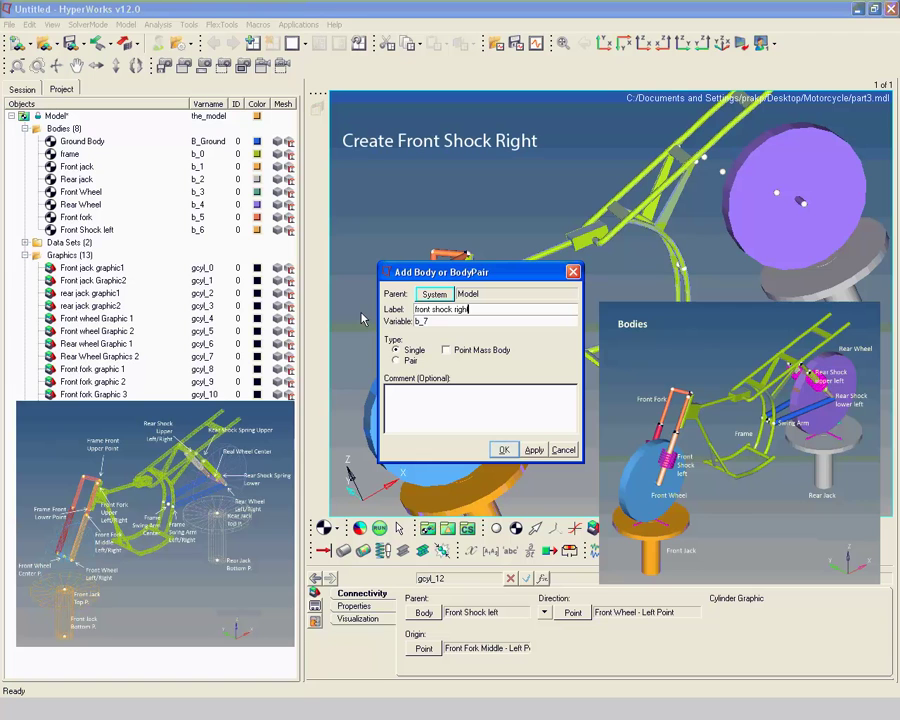
type("t")
left_click(503, 449)
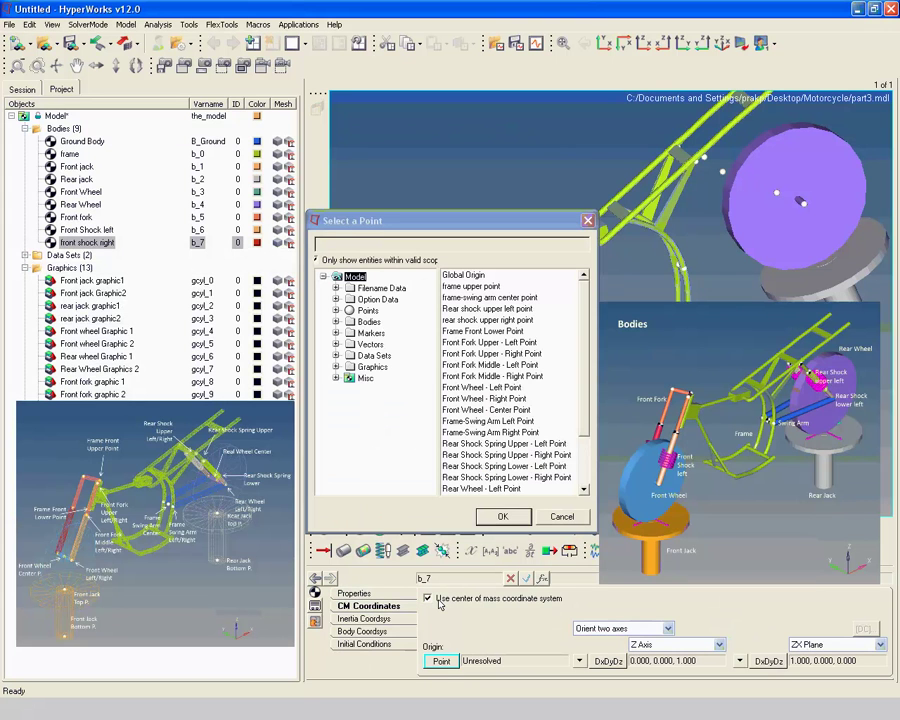
left_click(437, 662)
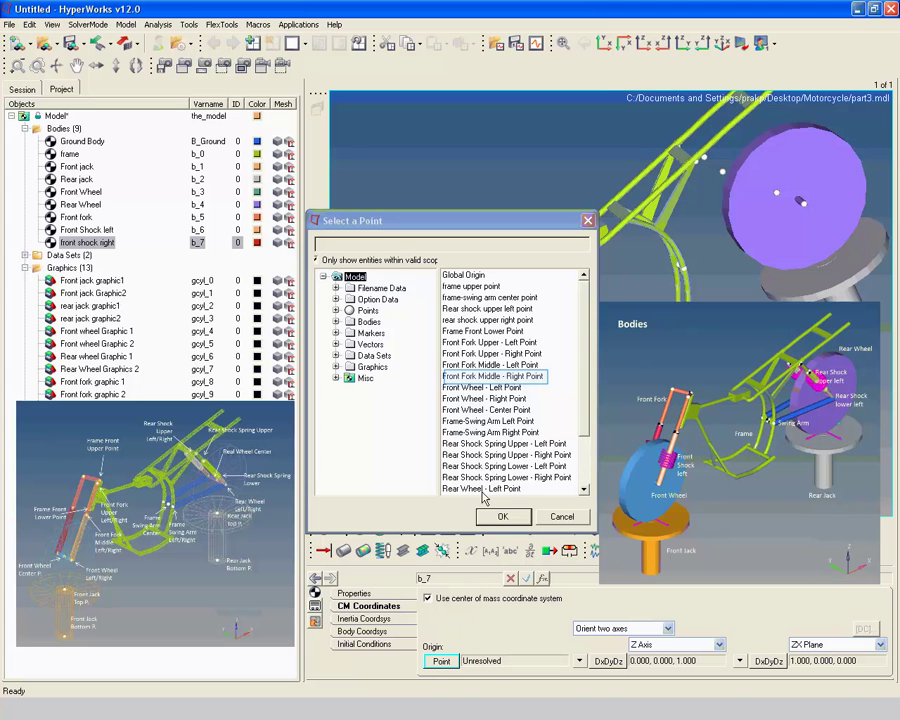
left_click(487, 377)
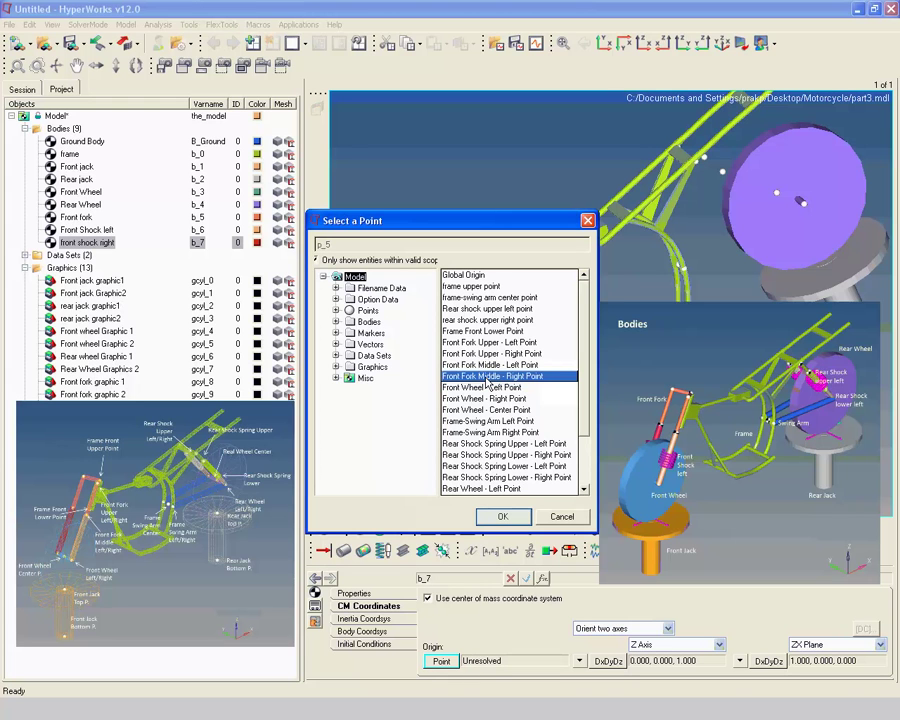
left_click(504, 516)
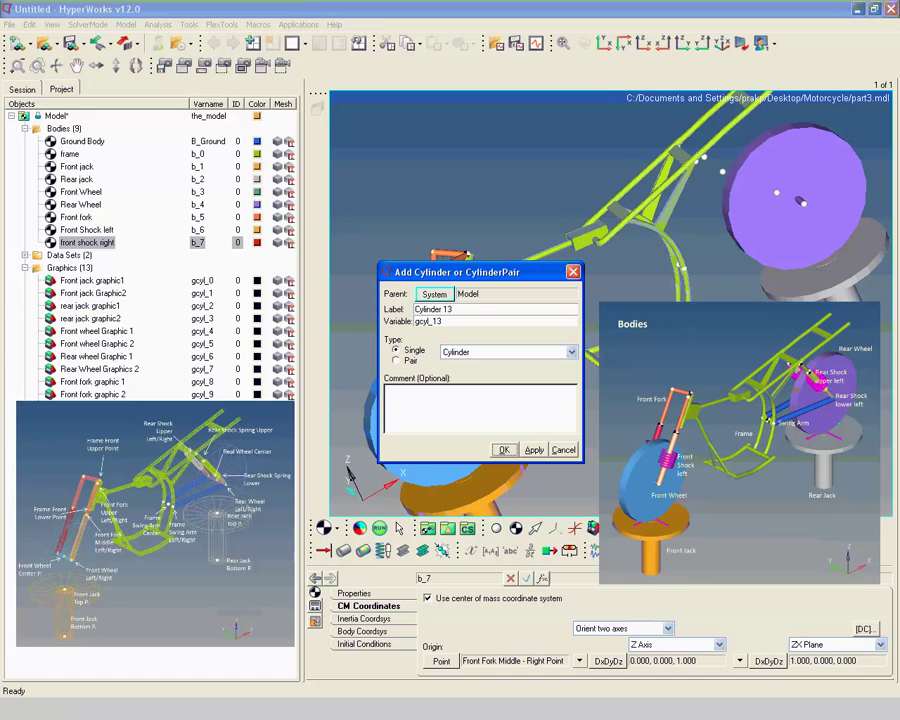
Step: Add a single cylinder graphic labelled "front shock right graphic" to the model
left_click_drag(477, 308, 321, 320)
type("front shock right graphic")
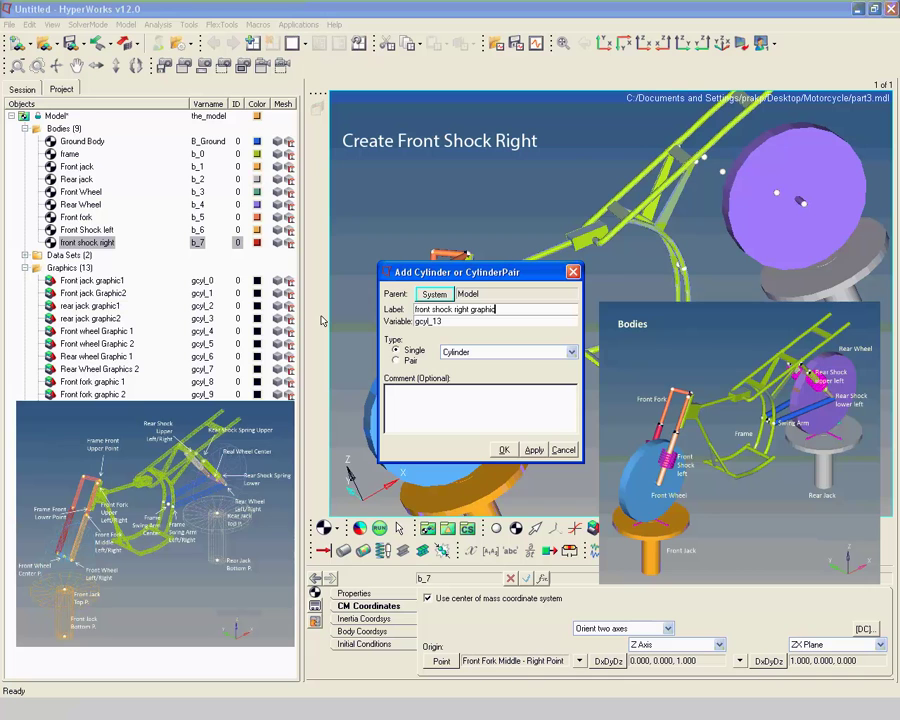
key("Return")
left_click(504, 450)
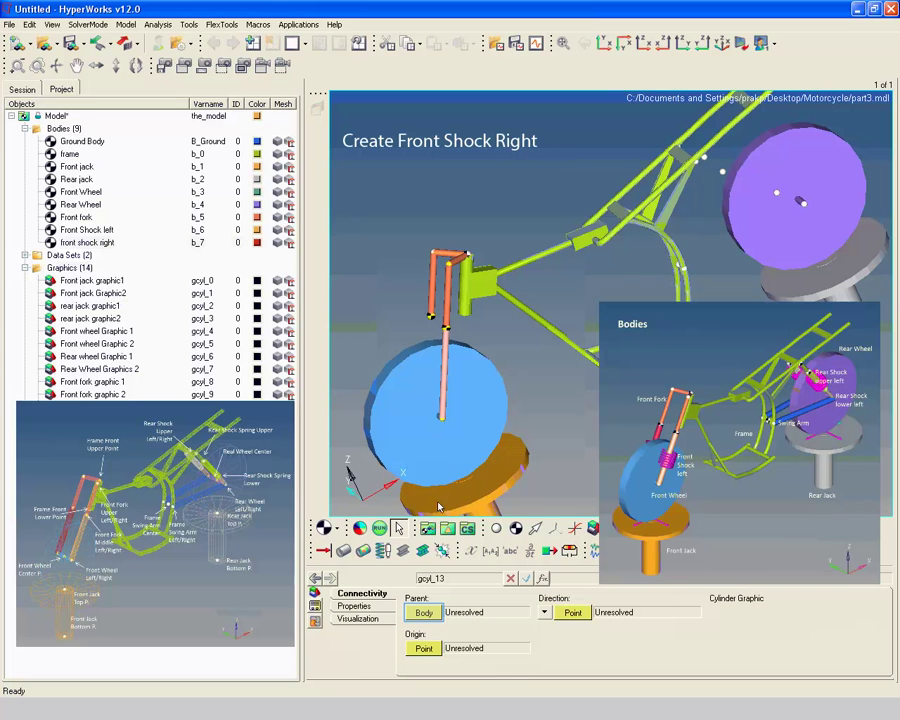
Step: Assign the front shock right body as front shock right graphic's parent and Front Fork Middle - Right Point as its origin
left_click(424, 613)
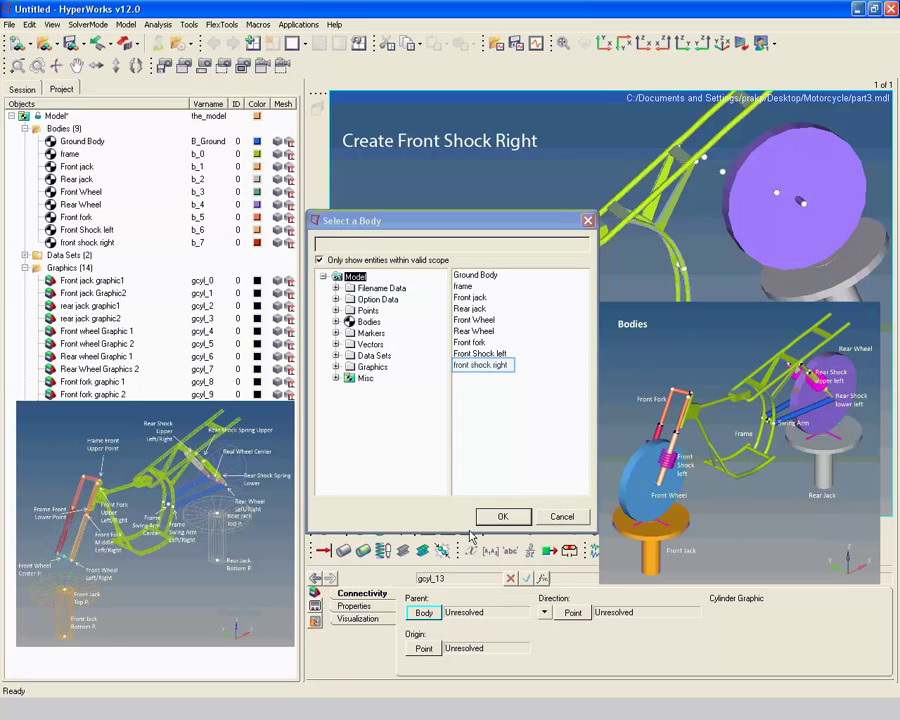
left_click(481, 366)
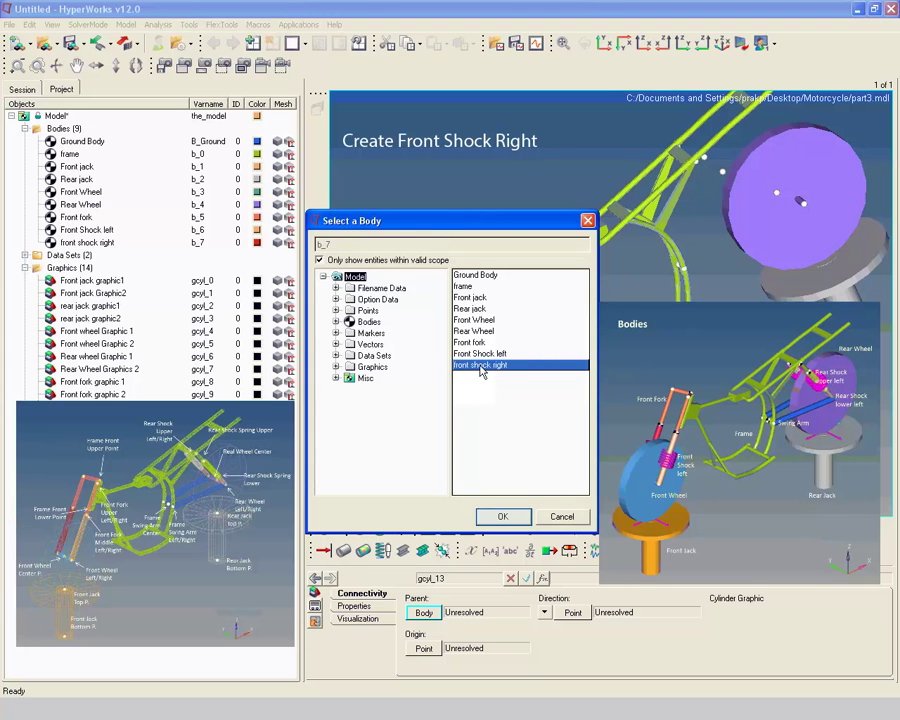
left_click(500, 515)
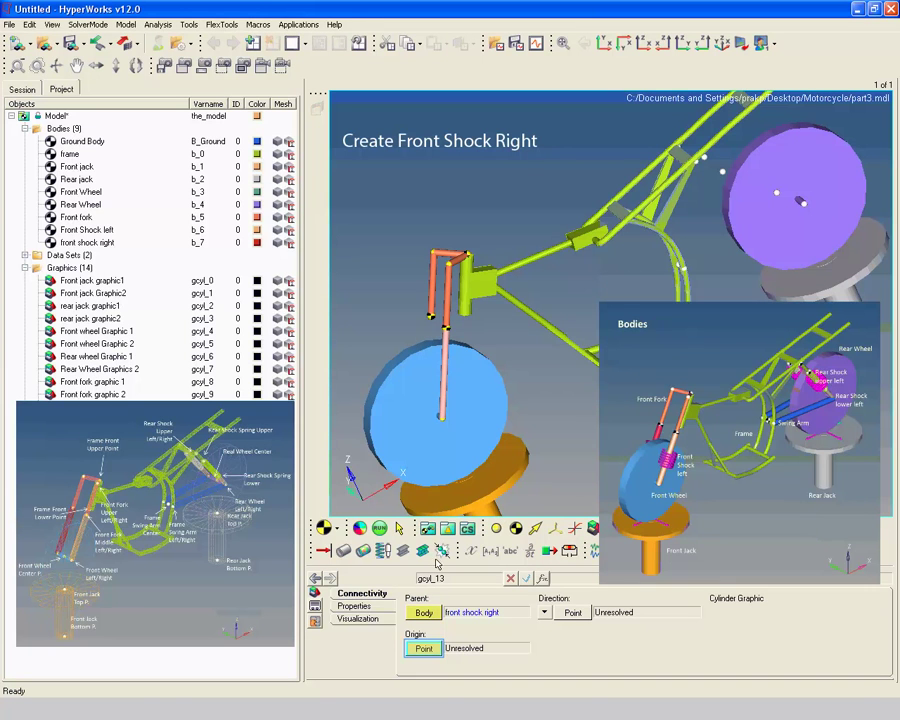
left_click(424, 648)
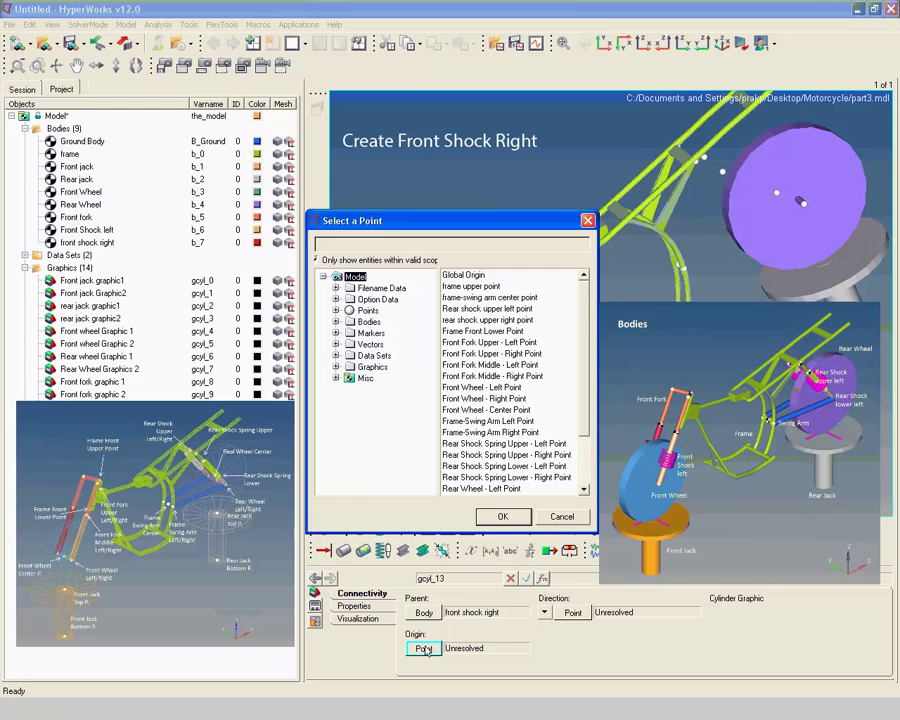
left_click(492, 377)
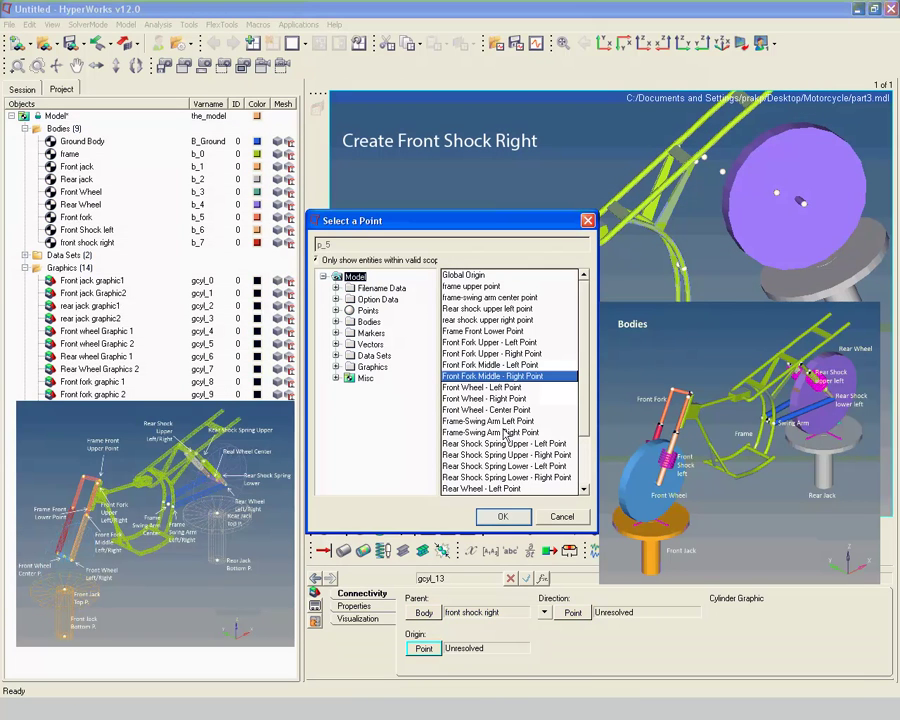
left_click(504, 517)
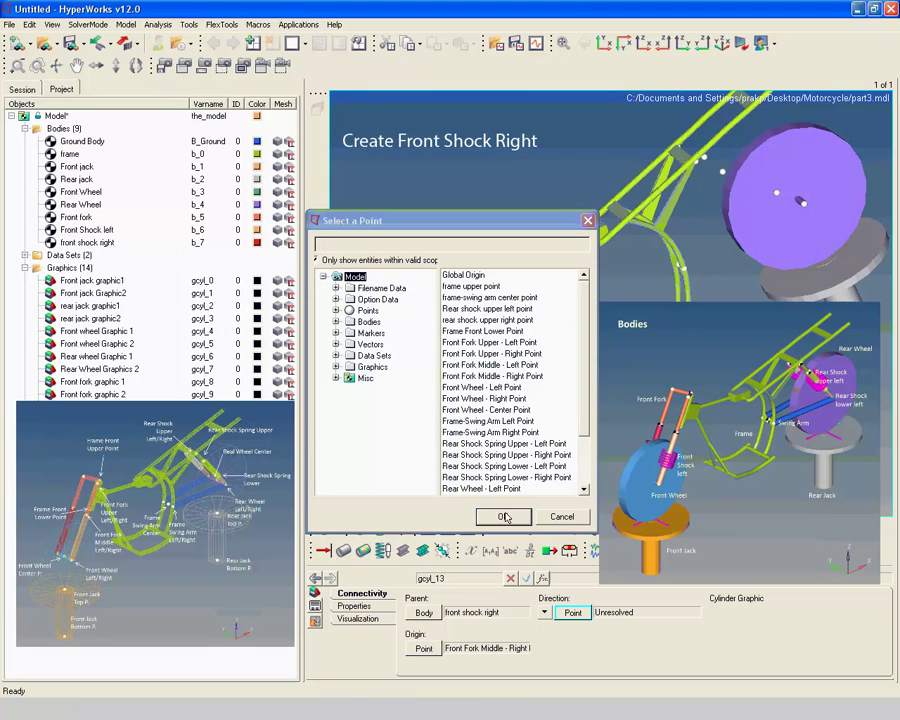
Step: Set front shock right graphic's direction to Front Wheel - Right Point
left_click(572, 613)
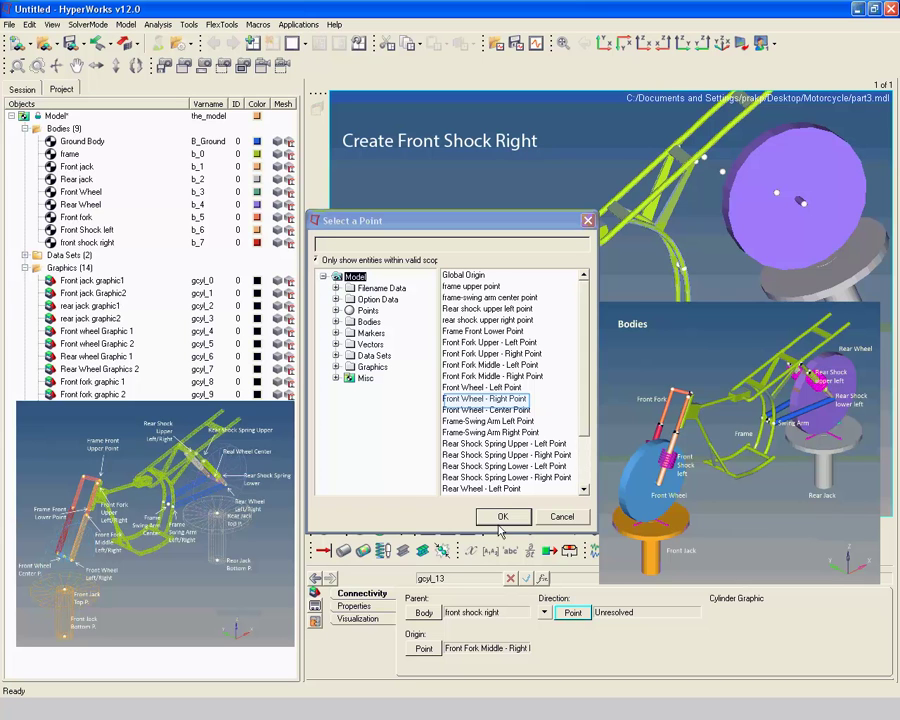
left_click(490, 401)
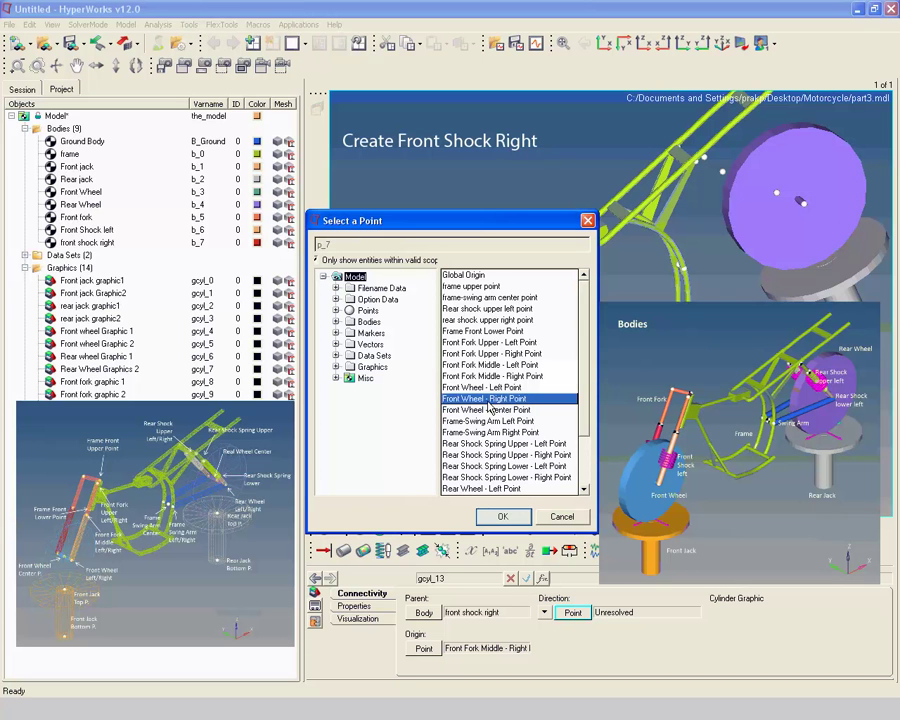
left_click(505, 516)
Step: Set Radius 1 of the front shock right graphic to 15
left_click_drag(419, 331, 715, 359, "ctrl")
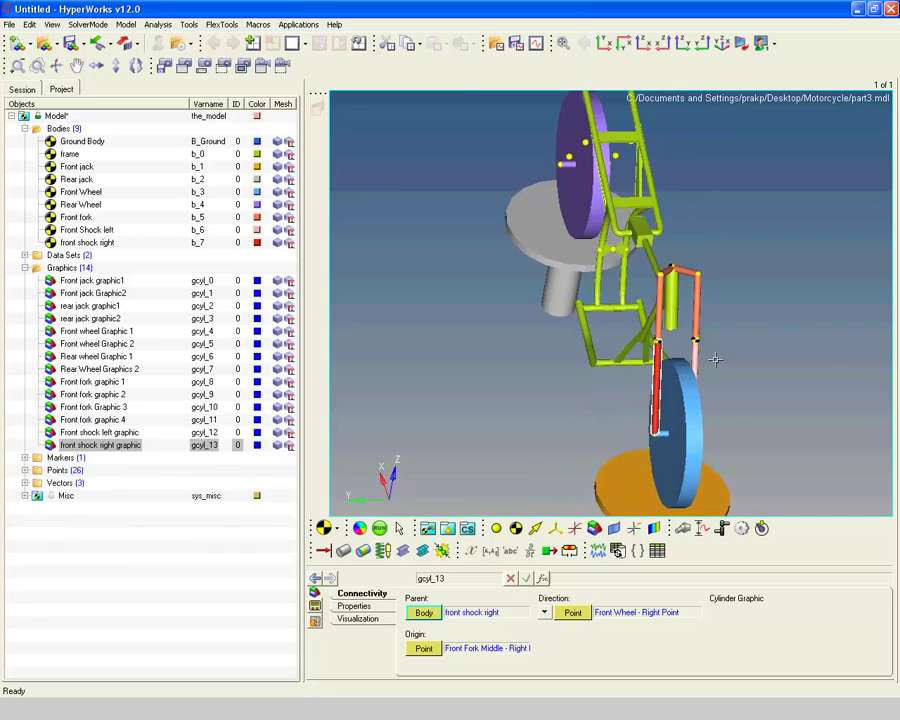
scroll(646, 338, "up", 6)
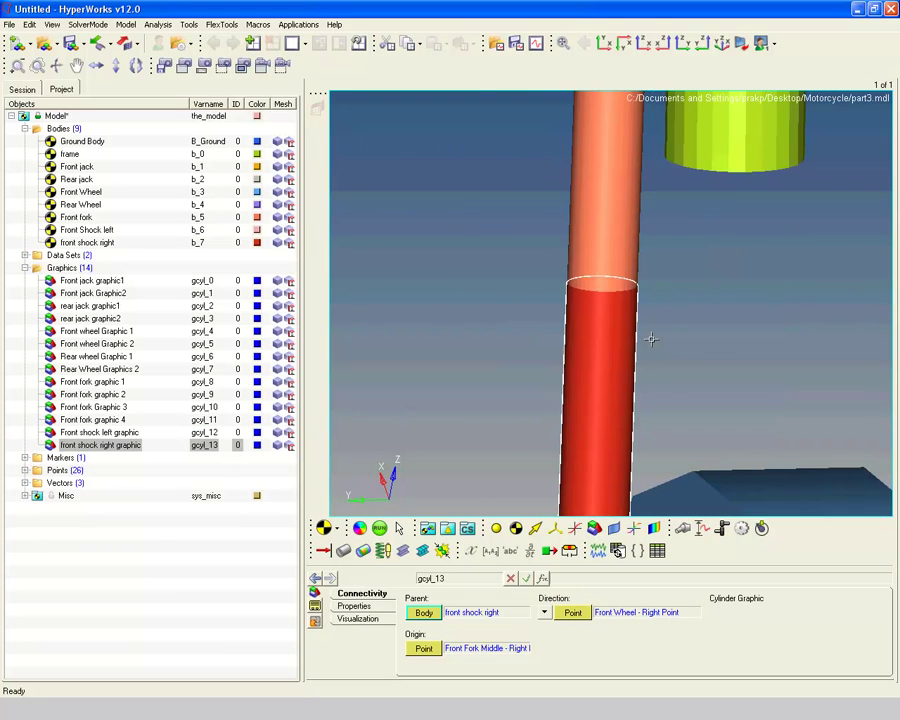
scroll(651, 340, "down", 3)
left_click(353, 606)
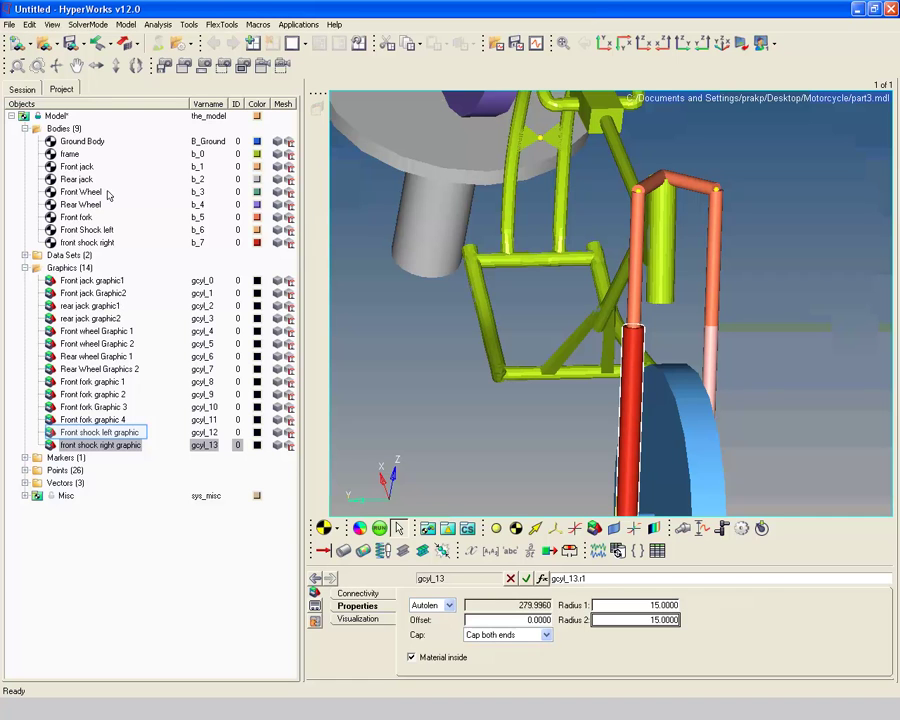
Step: Set the radius of the Front shock left graphic to 15
left_click(122, 432)
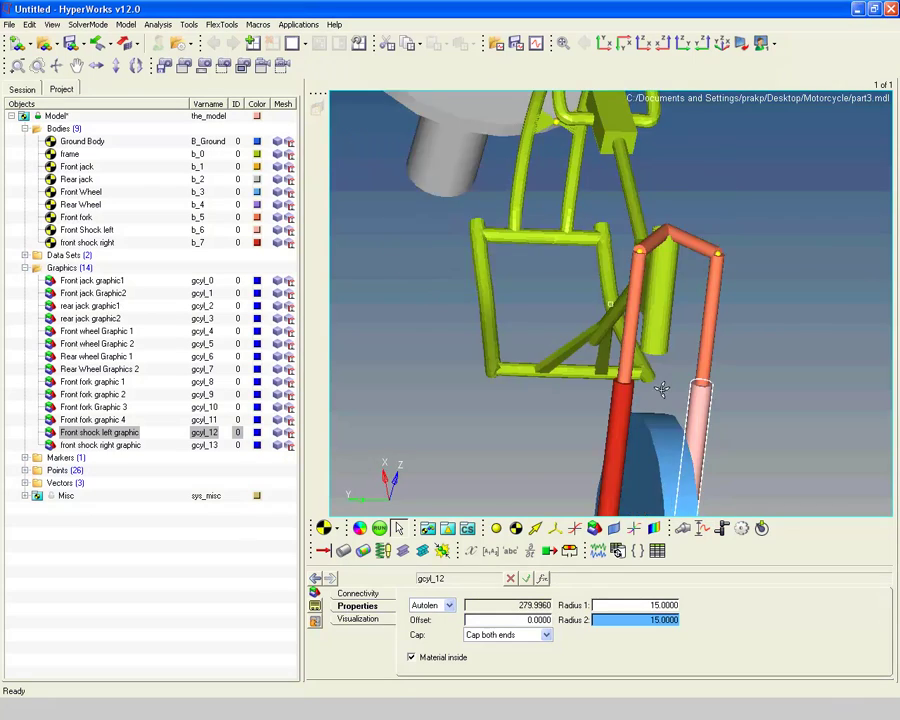
left_click_drag(661, 390, 520, 399, "ctrl")
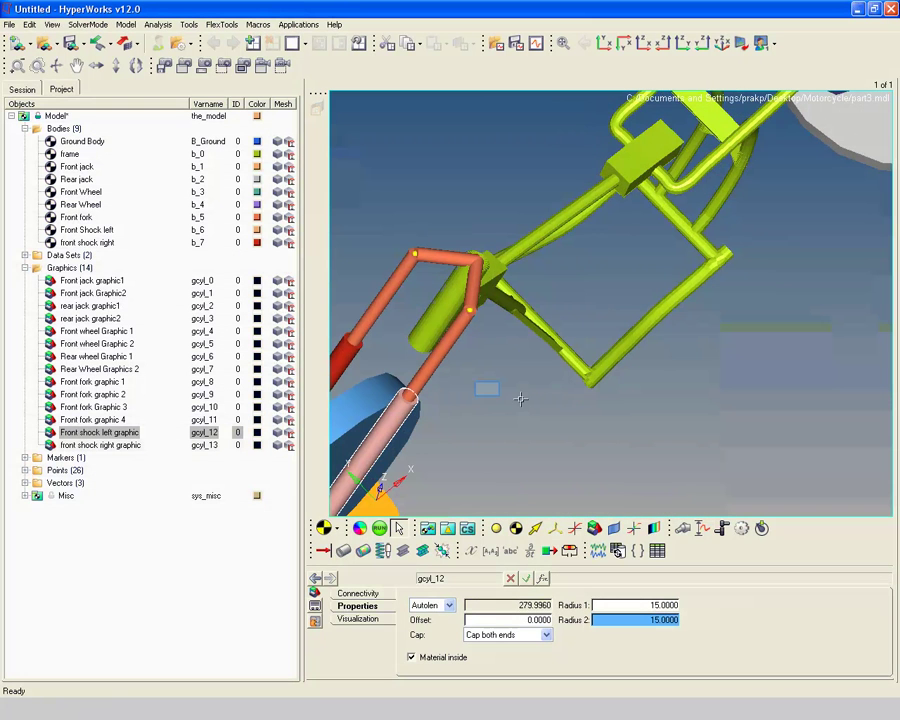
right_click_drag(487, 389, 654, 376, "ctrl")
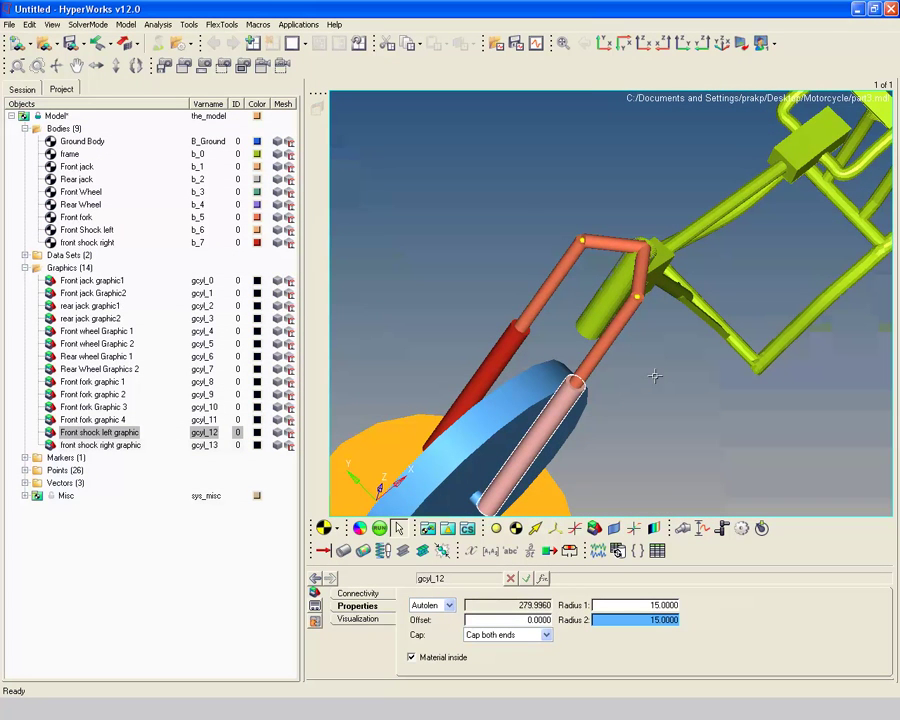
left_click_drag(653, 373, 647, 317, "ctrl")
scroll(590, 363, "down", 3, "ctrl")
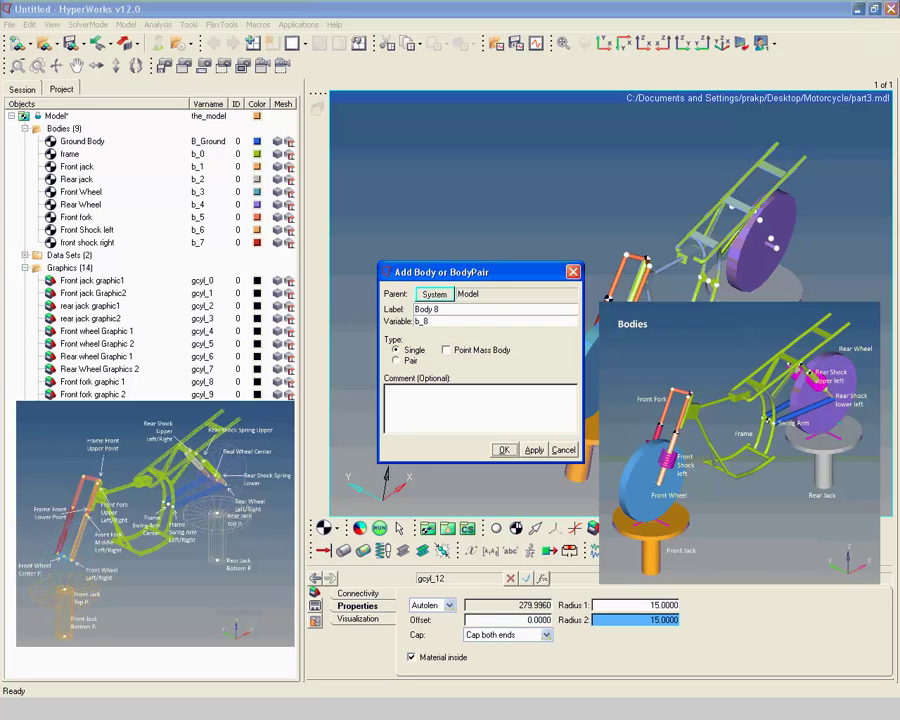
Step: Add a single body labelled "Swing arm" to the model
left_click_drag(496, 311, 308, 323)
type("Swing arm")
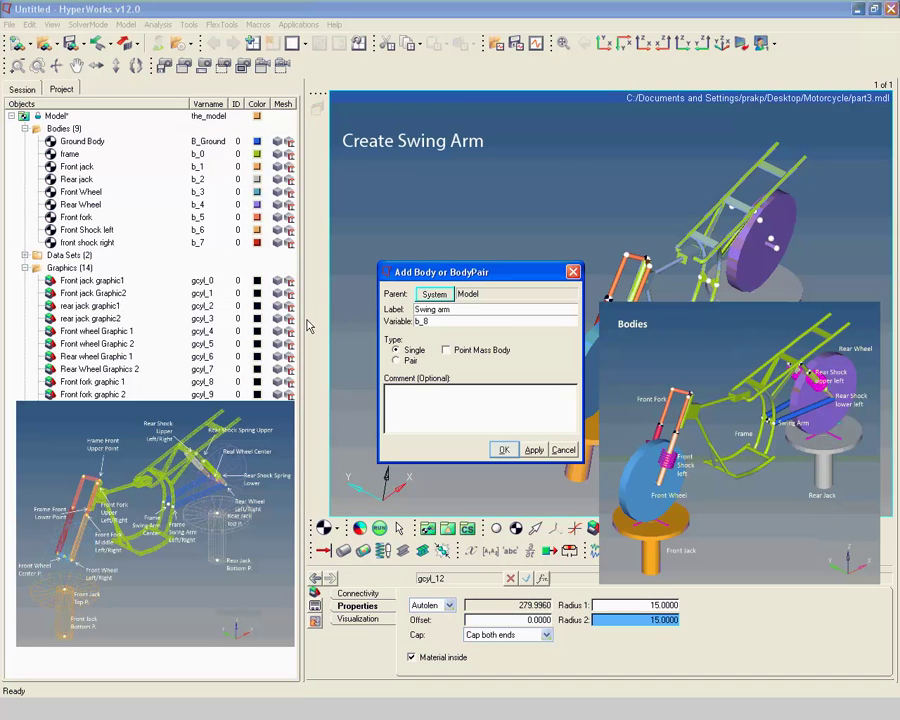
left_click(500, 451)
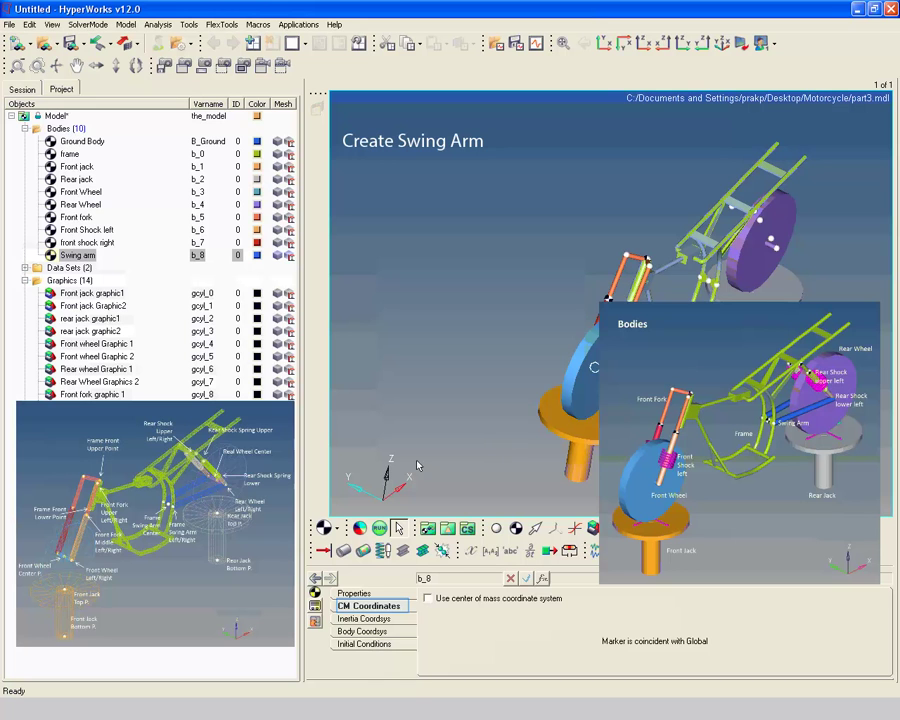
Step: Set the Swing arm body's mass to 1 and its Ixx and Iyy inertias to 1000, and enter its Izz
left_click(355, 594)
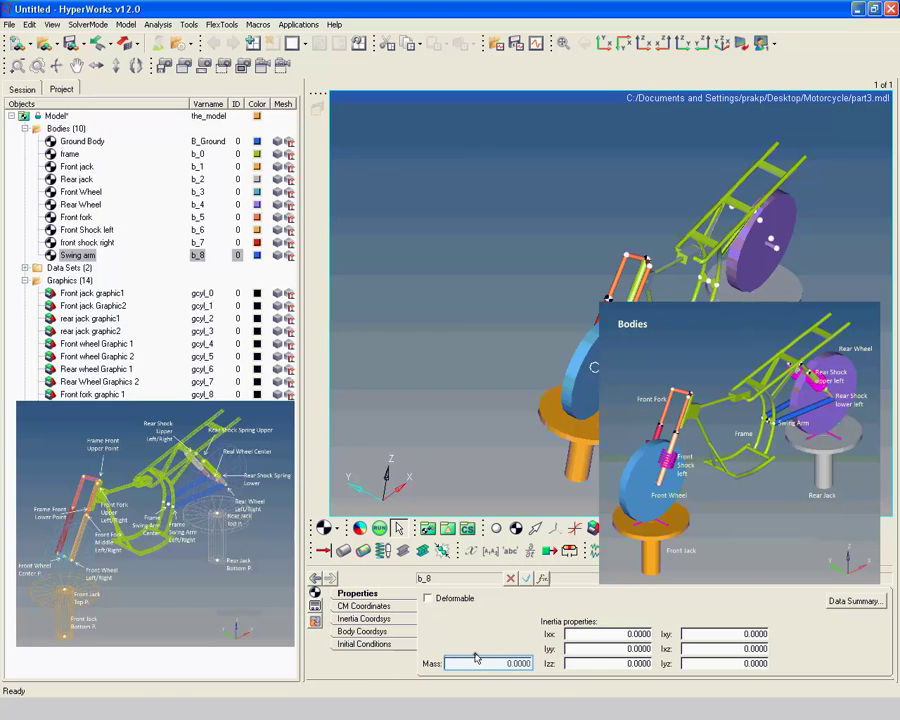
type("1")
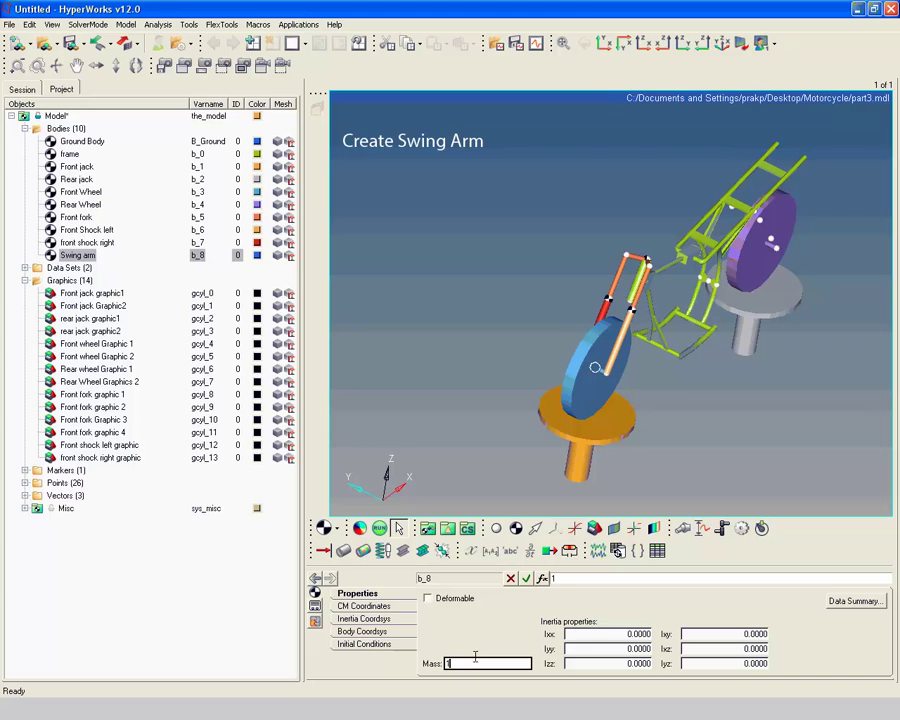
key("Tab")
type("10")
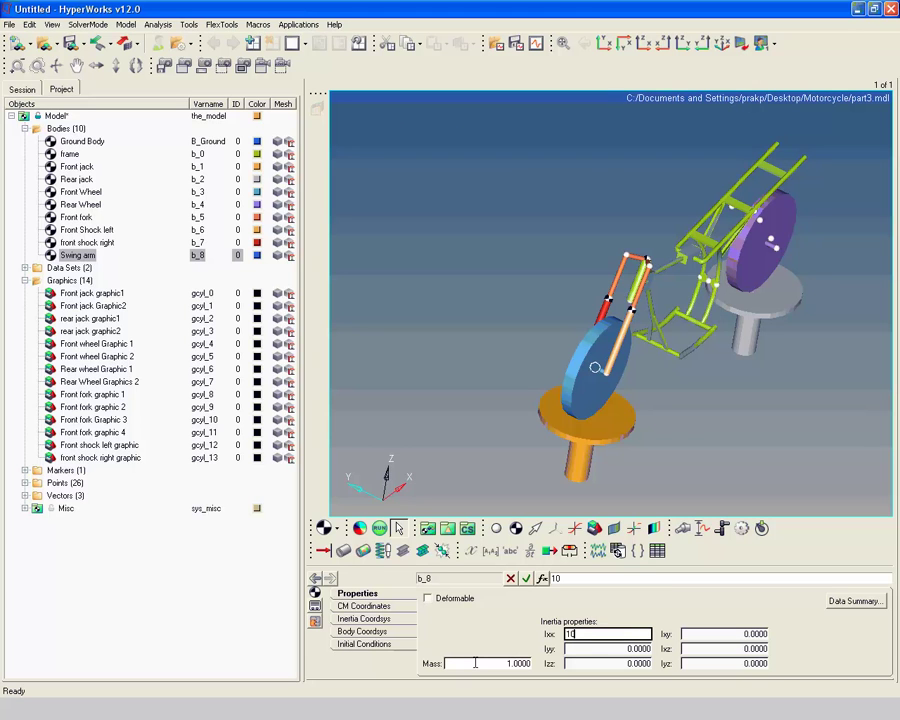
type("00")
key("Tab")
type("10")
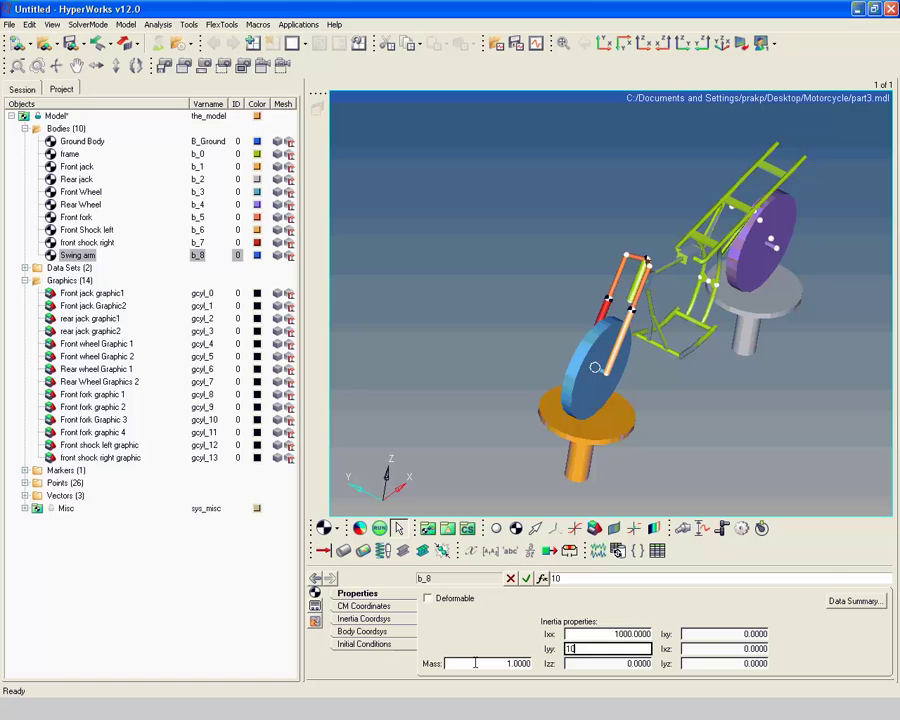
type("00")
key("Tab")
type("1")
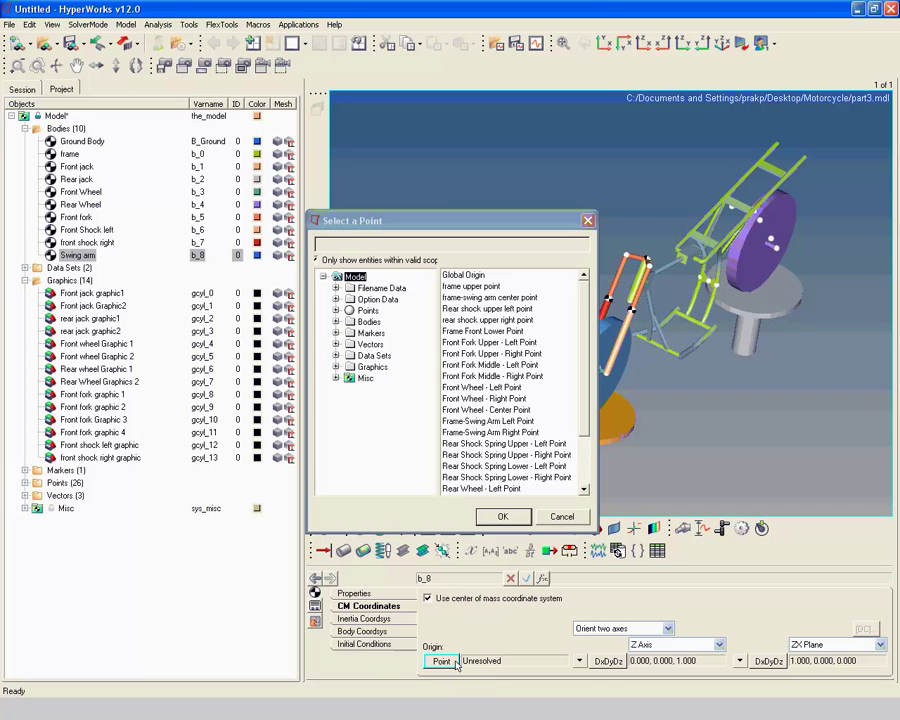
Step: Enable the Swing arm's center of mass coordinate system with frame-swing arm center point as its origin
left_click(442, 662)
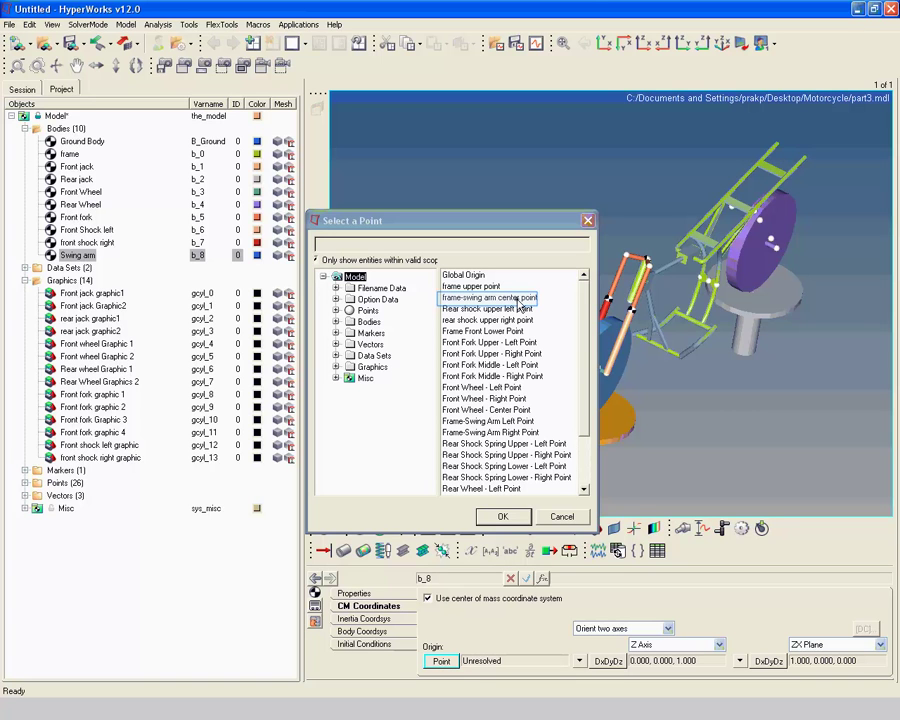
left_click(518, 298)
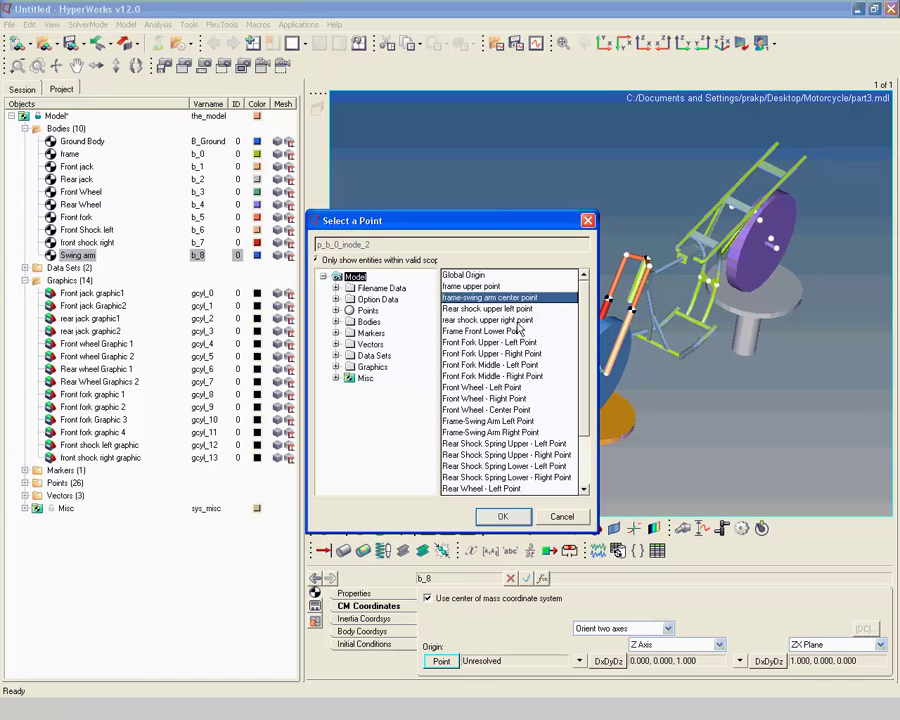
left_click(503, 516)
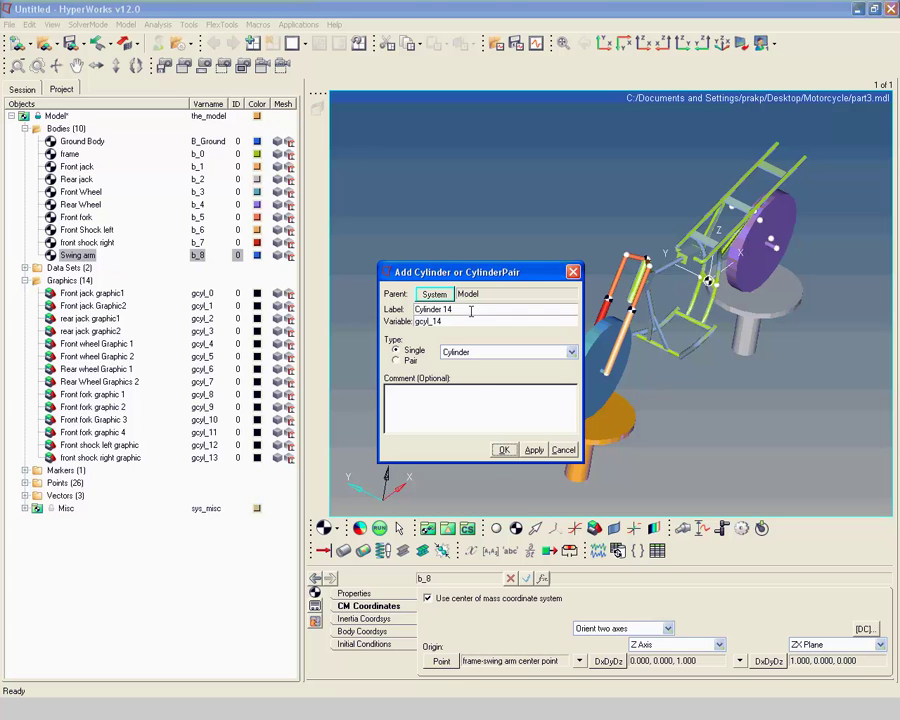
Step: Add a single cylinder graphic labelled "Swing arm left graphic" to the model
left_click_drag(470, 310, 327, 311)
type("Swing arm left graphic")
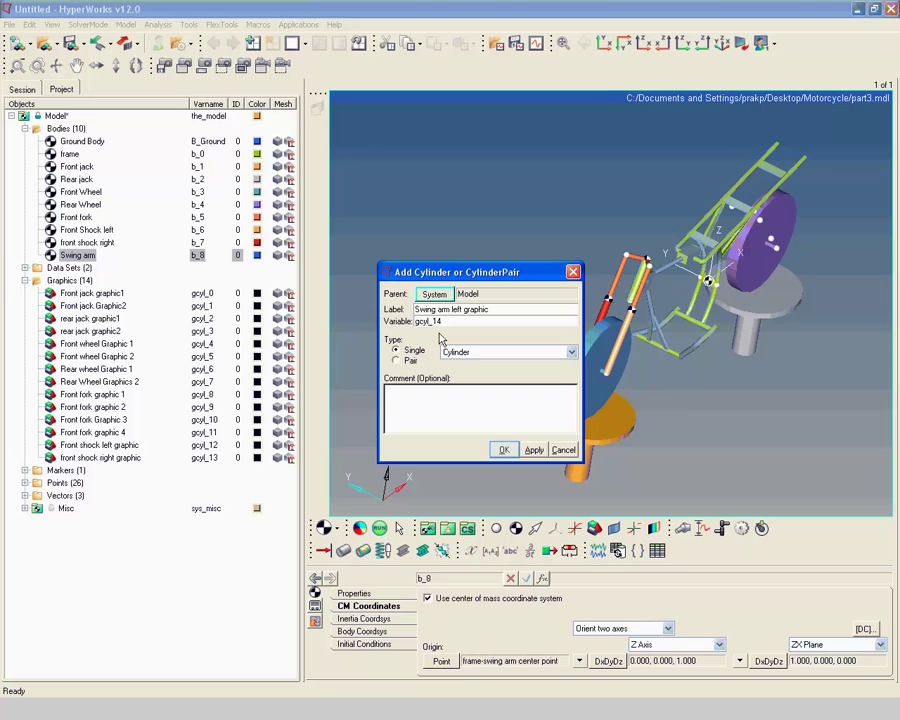
left_click(503, 449)
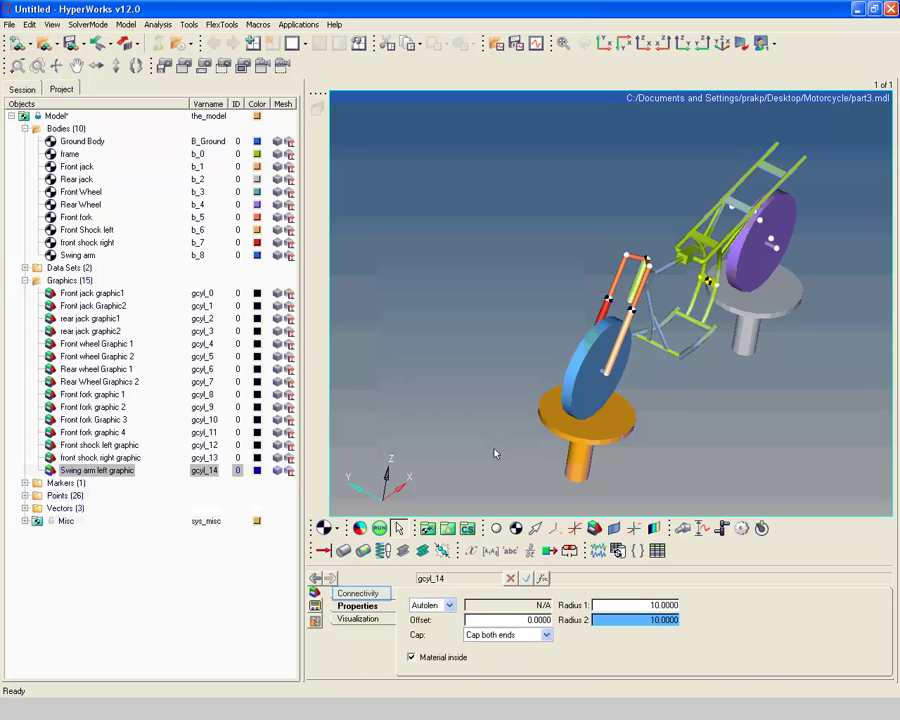
Step: Assign the Swing arm body as Swing arm left graphic's parent and Frame-Swing Arm Left Point as its origin
left_click(345, 595)
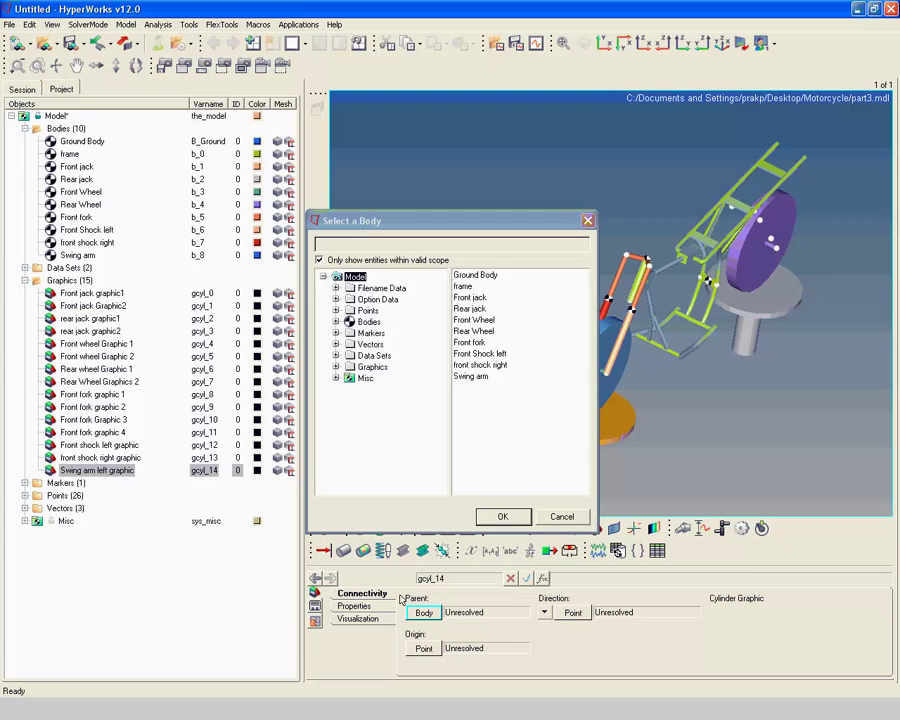
left_click(428, 613)
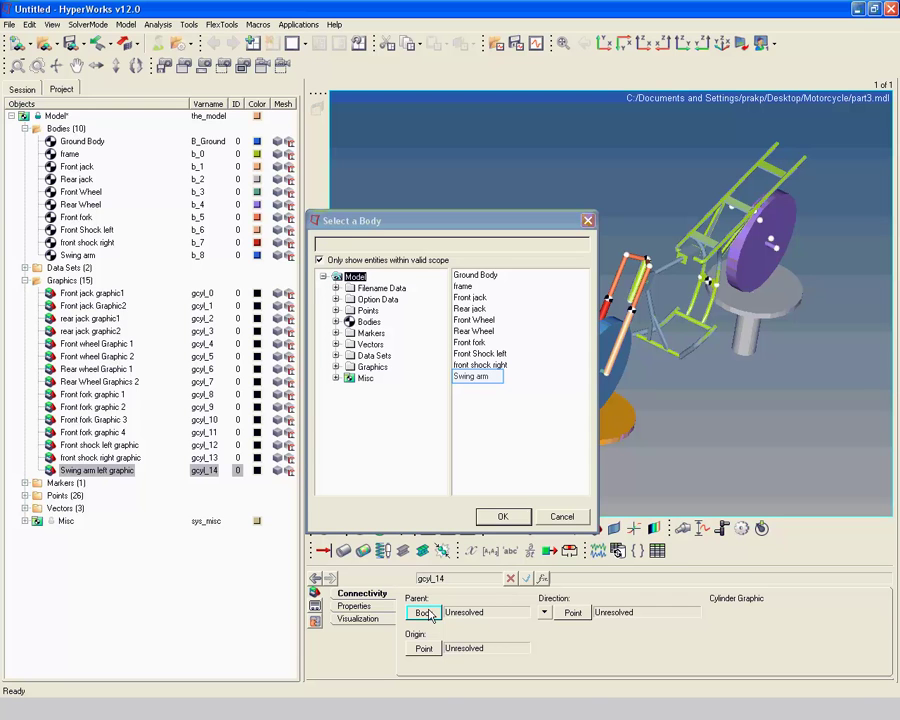
left_click(478, 380)
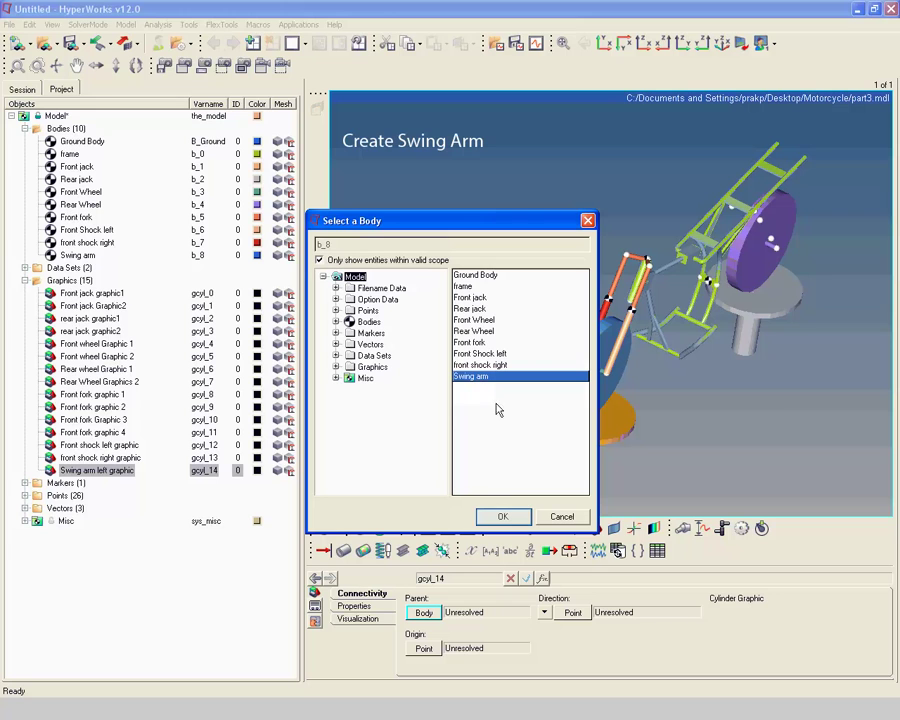
left_click(503, 518)
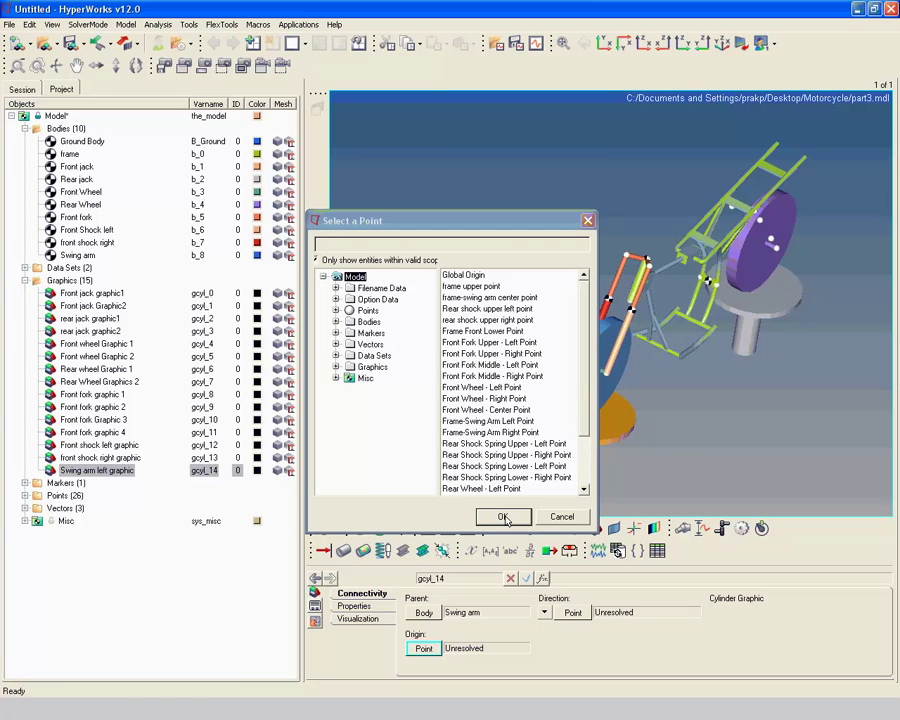
left_click(425, 649)
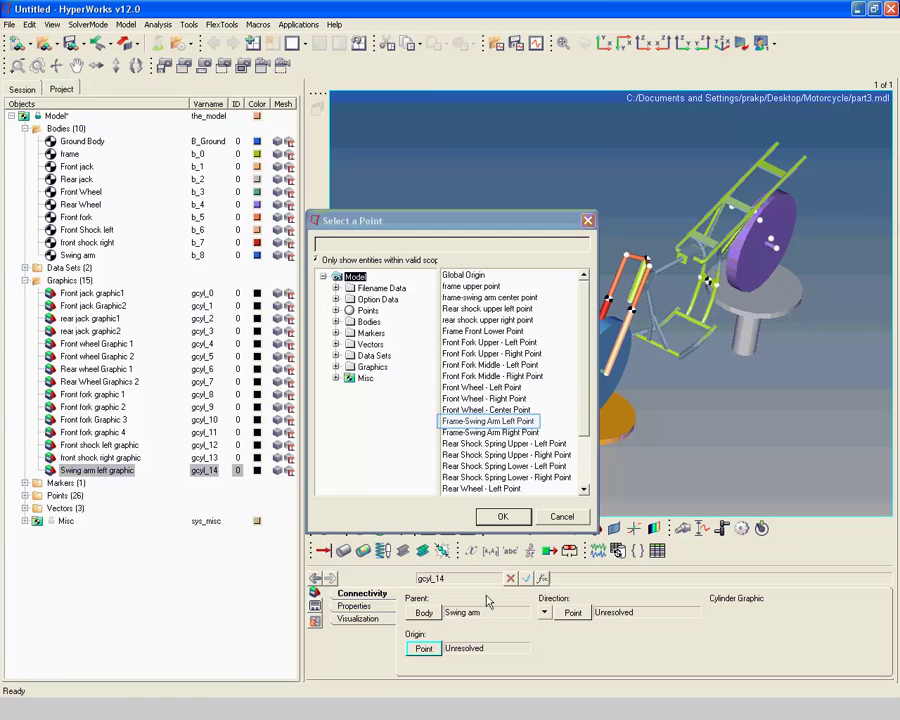
left_click(511, 422)
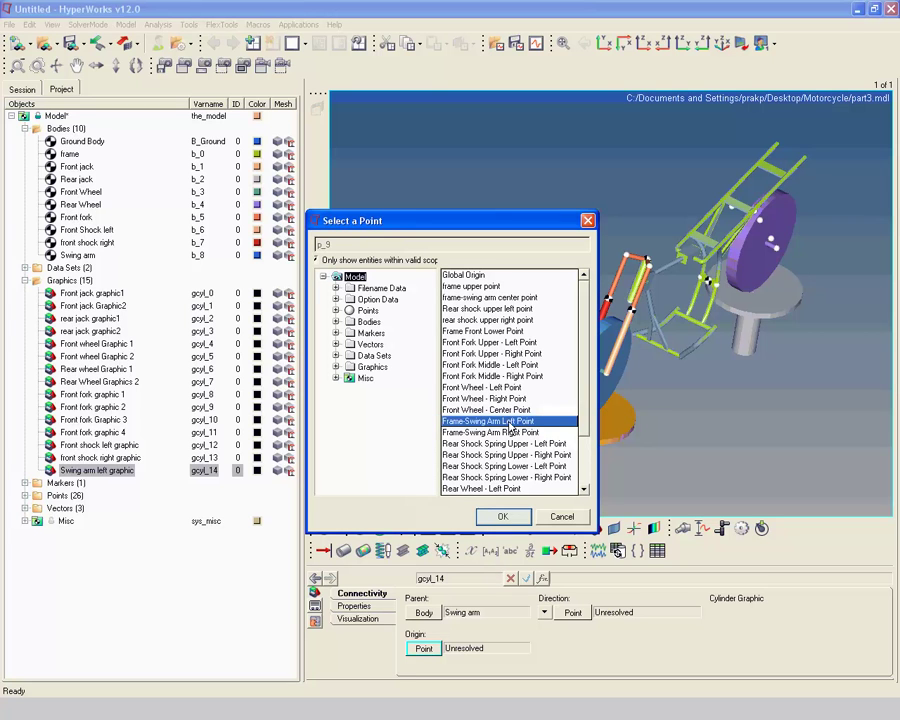
left_click(502, 518)
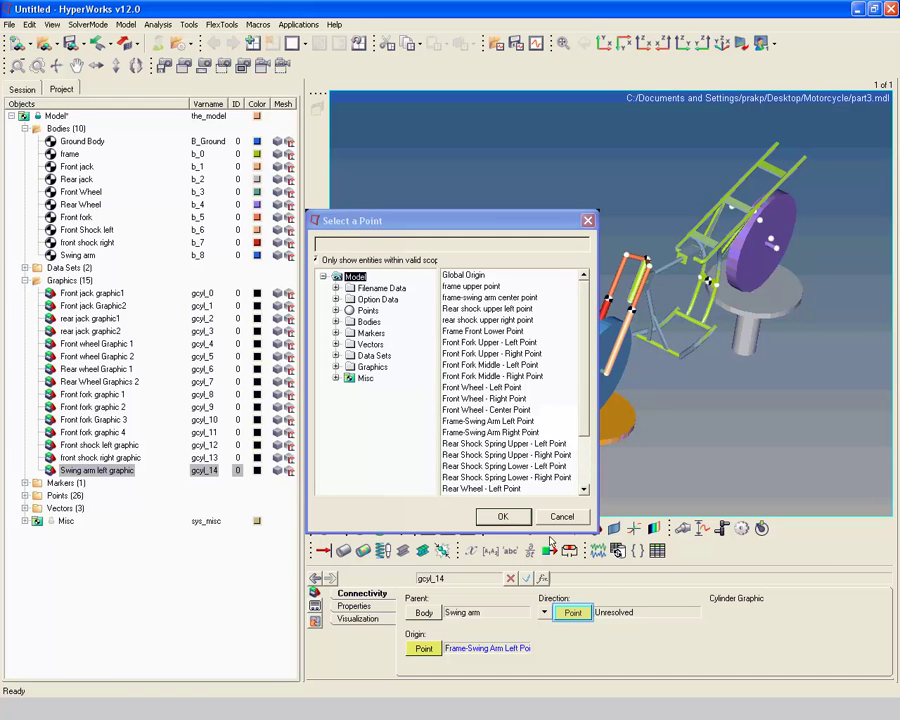
Step: Set Swing arm left graphic's direction to Rear Wheel - Left Point and its radius to 15
left_click(574, 614)
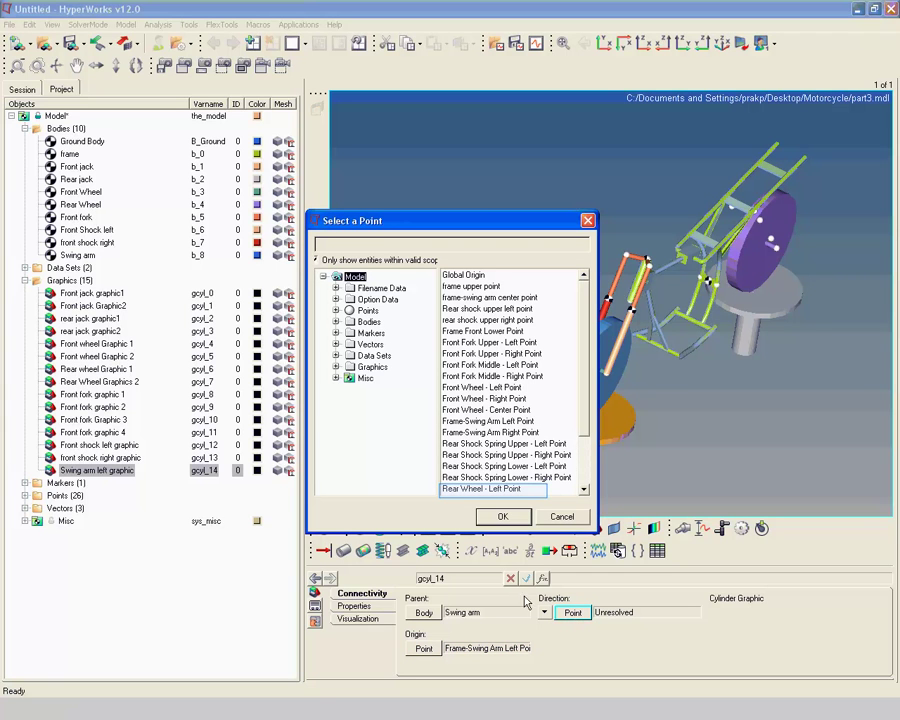
left_click(498, 489)
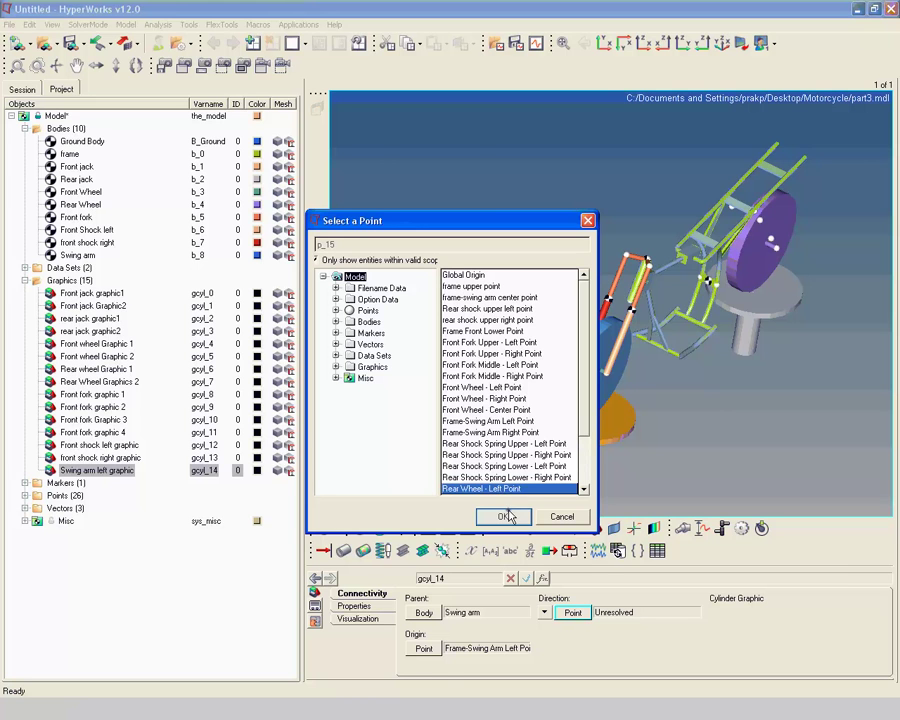
left_click(505, 515)
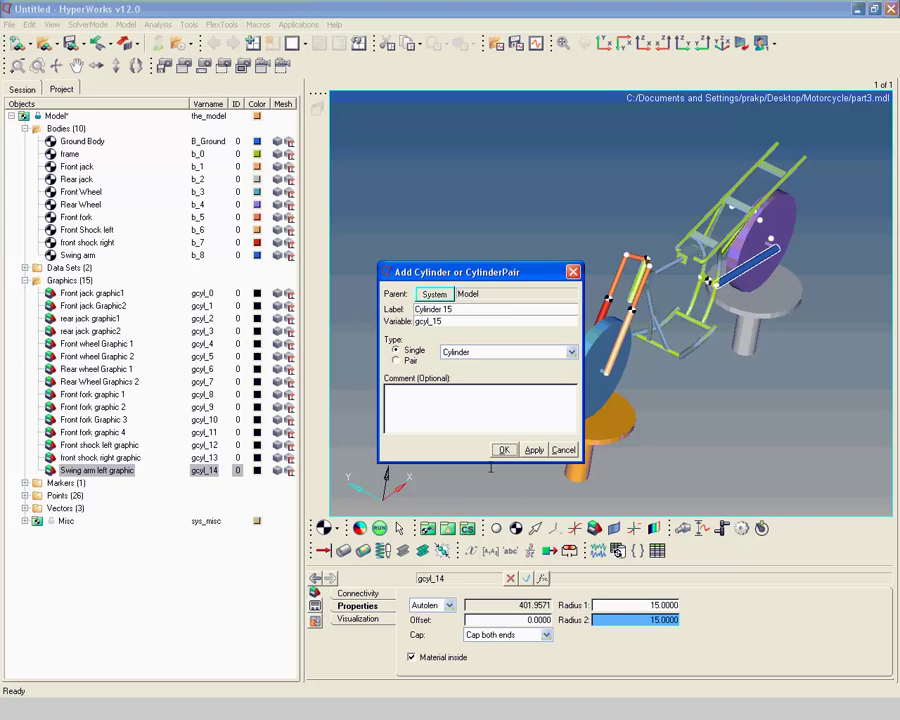
Step: Add a single cylinder graphic labelled "swing arm right graphic" to the model
triple_click(463, 309)
type("swing arm right graphic")
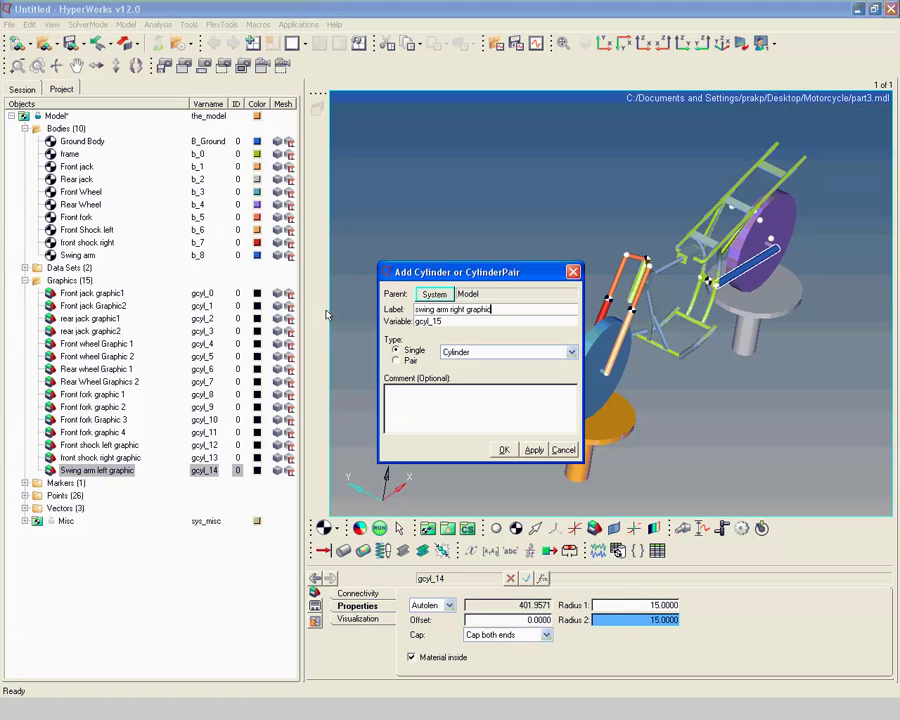
key("Return")
left_click(503, 449)
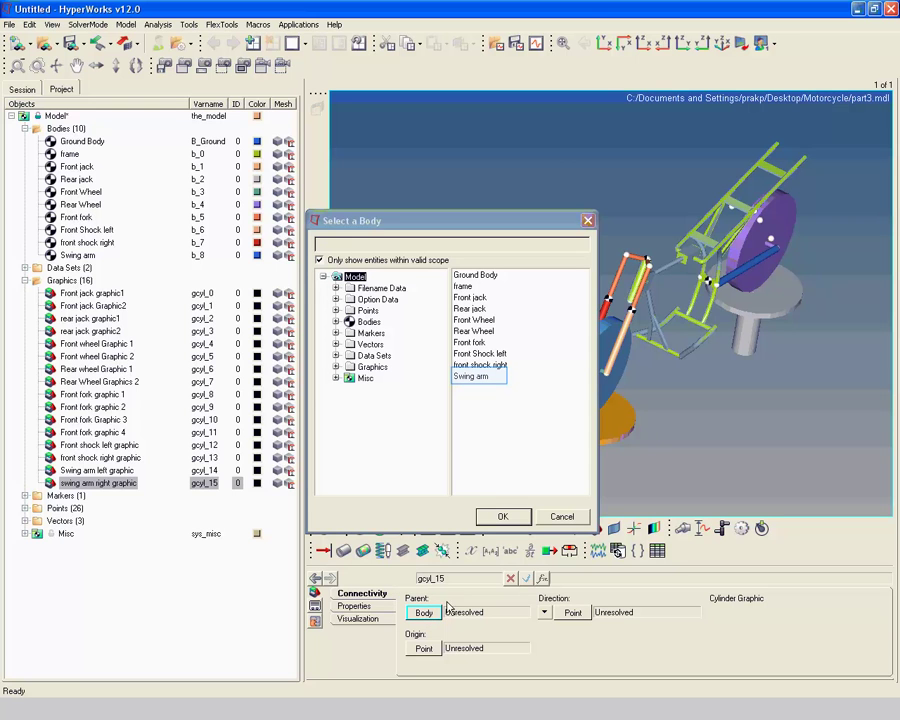
Step: Assign the Swing arm body as swing arm right graphic's parent and Frame-Swing Arm Right Point as its origin
left_click(482, 377)
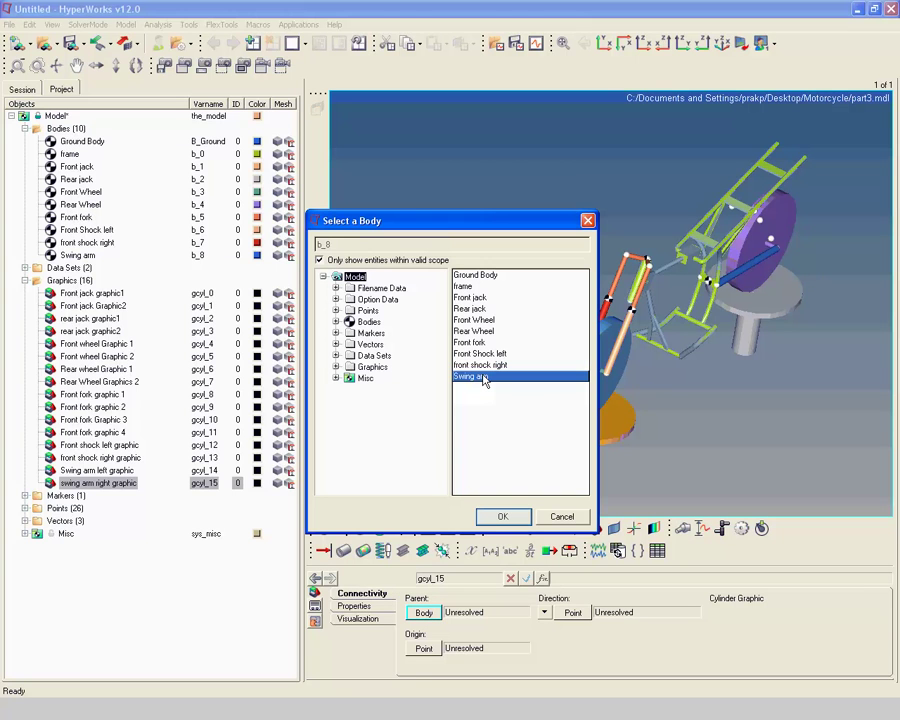
left_click(503, 517)
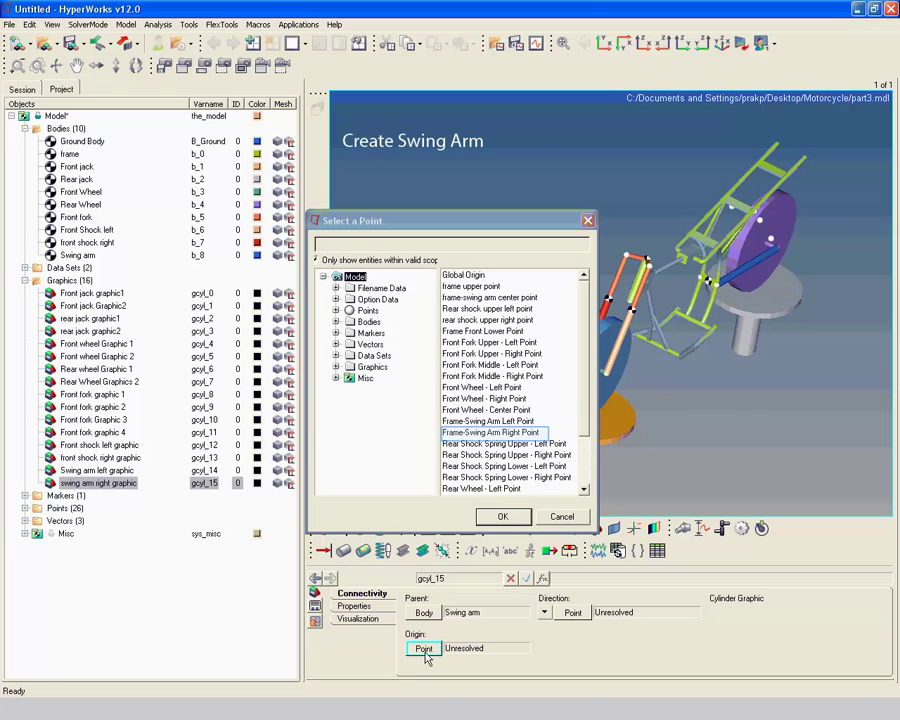
left_click(491, 435)
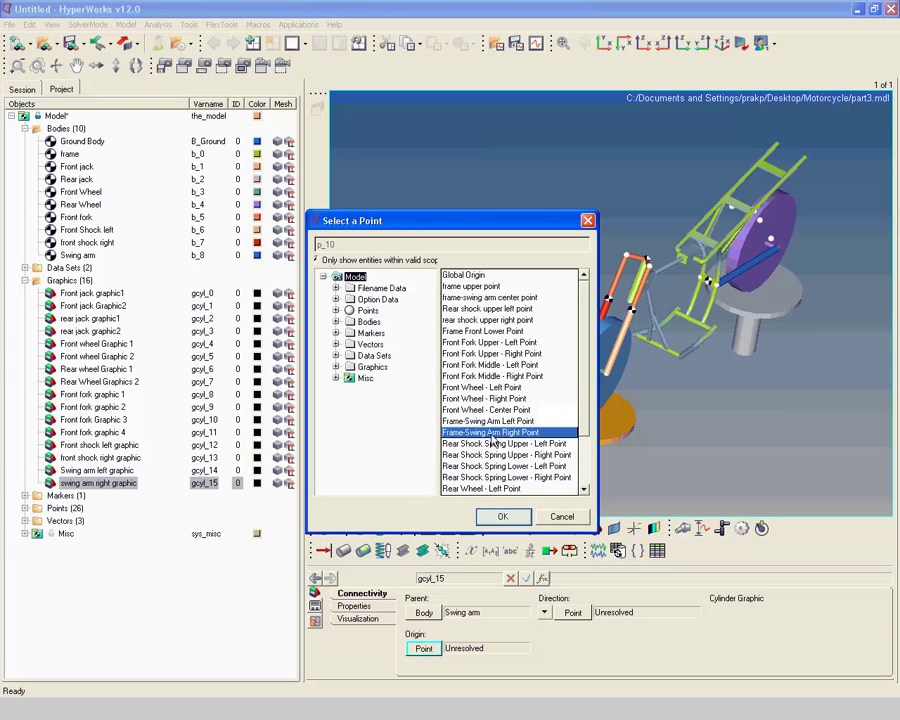
left_click(513, 516)
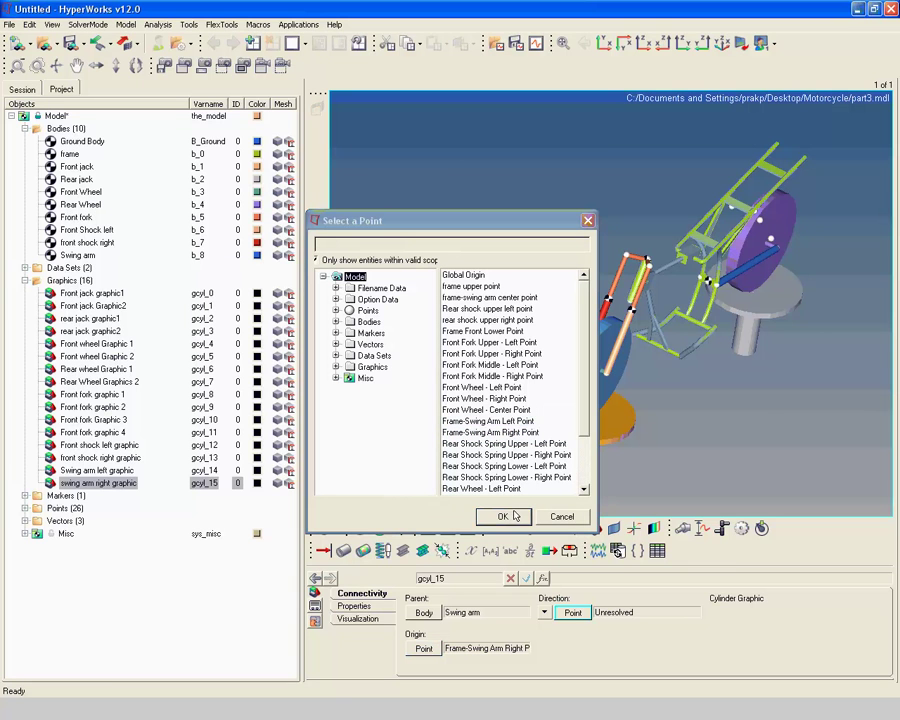
Step: Set swing arm right graphic's direction to Rear Wheel - Right Point
left_click(572, 613)
left_click_drag(583, 432, 584, 458)
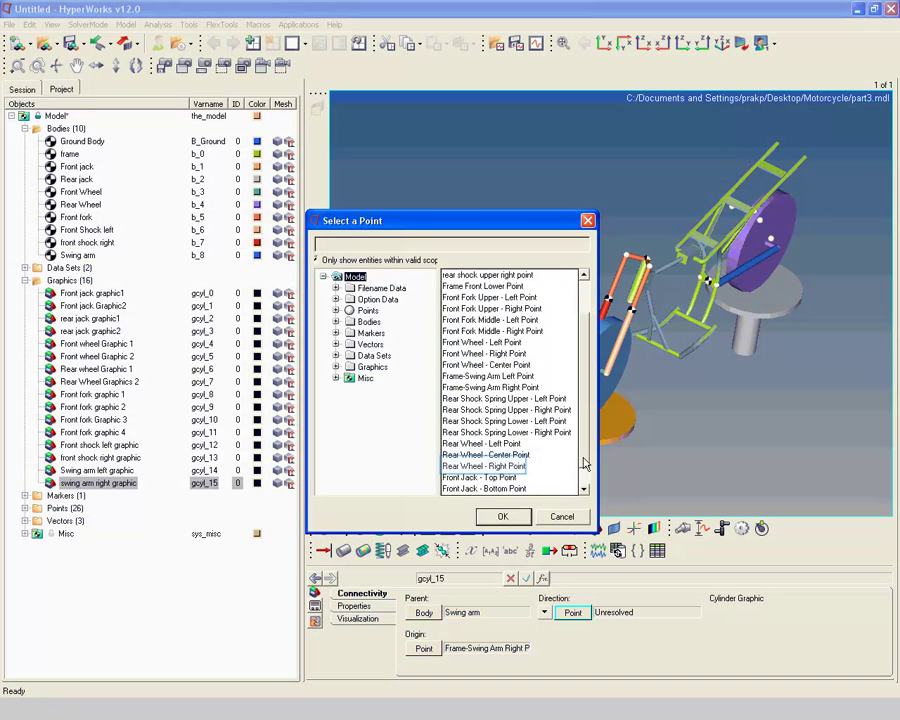
left_click(481, 466)
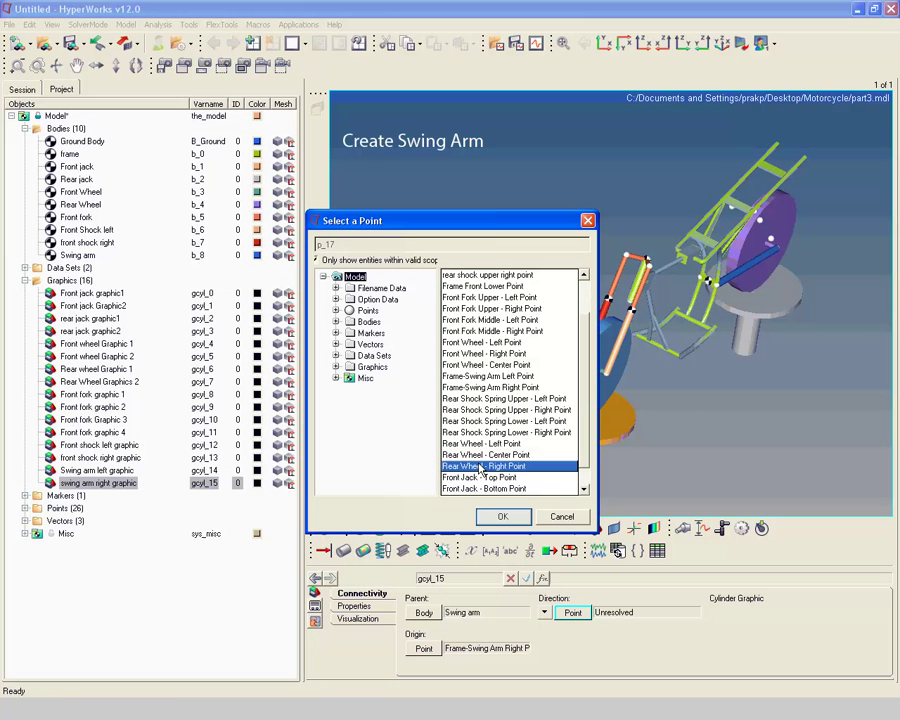